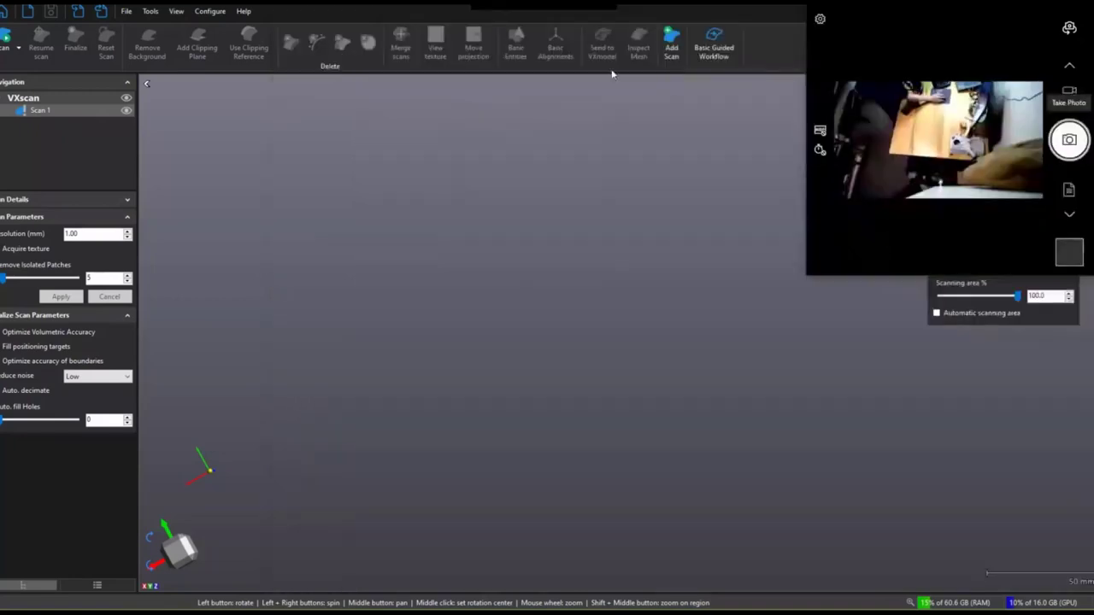
Step: Move the camera preview aside and check the scan details of Scan 1
left_click_drag(903, 76, 615, 66)
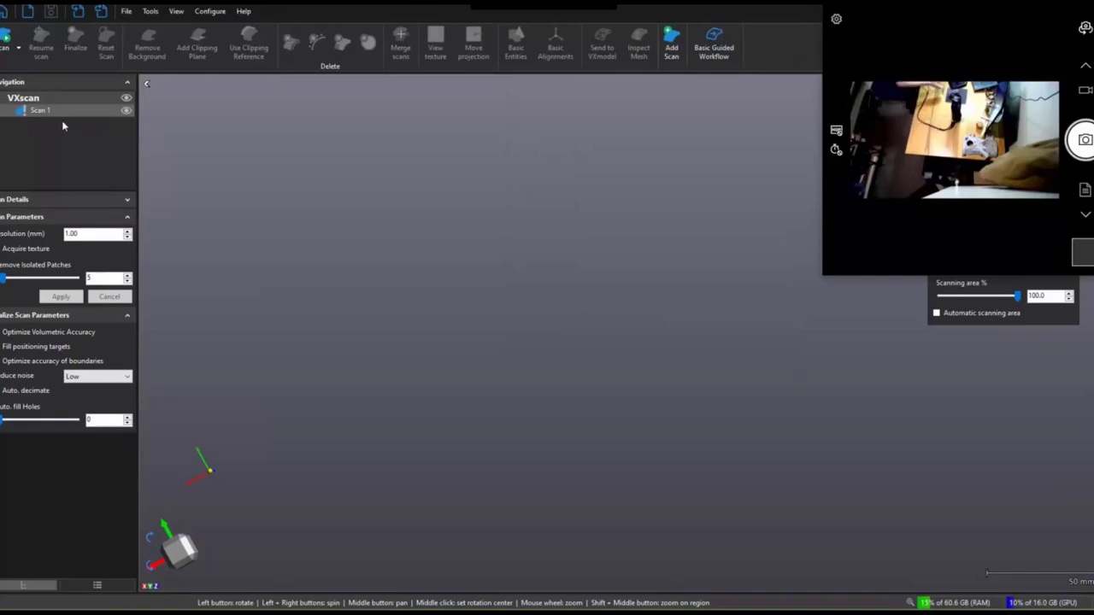
left_click(127, 202)
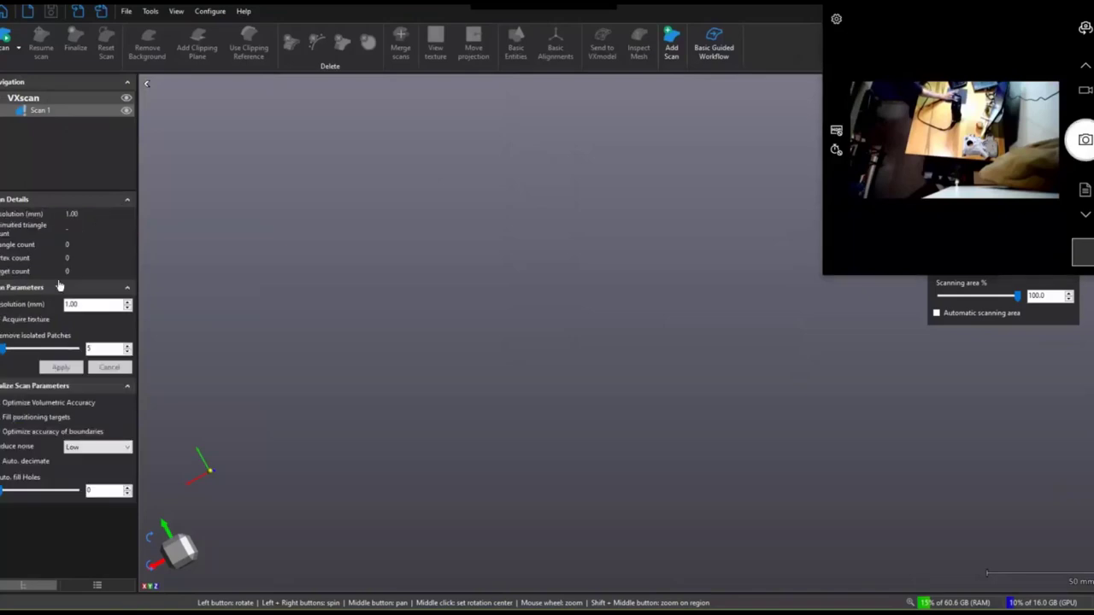
left_click(129, 204)
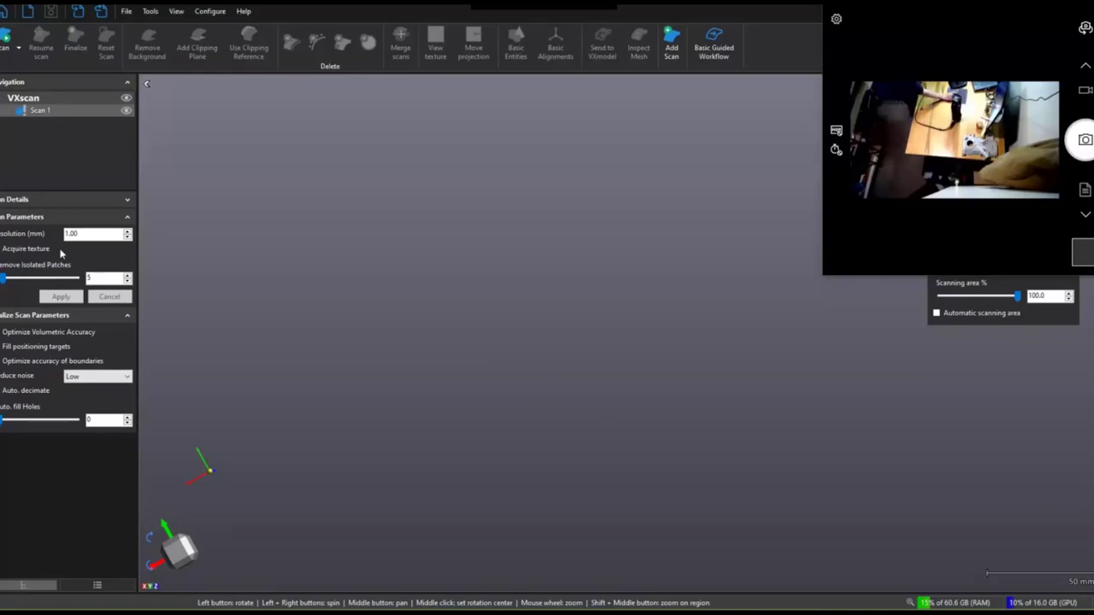
Step: Scan the first portion of the target-covered metal housing at 1.00 mm resolution and stop the acquisition
left_click(6, 39)
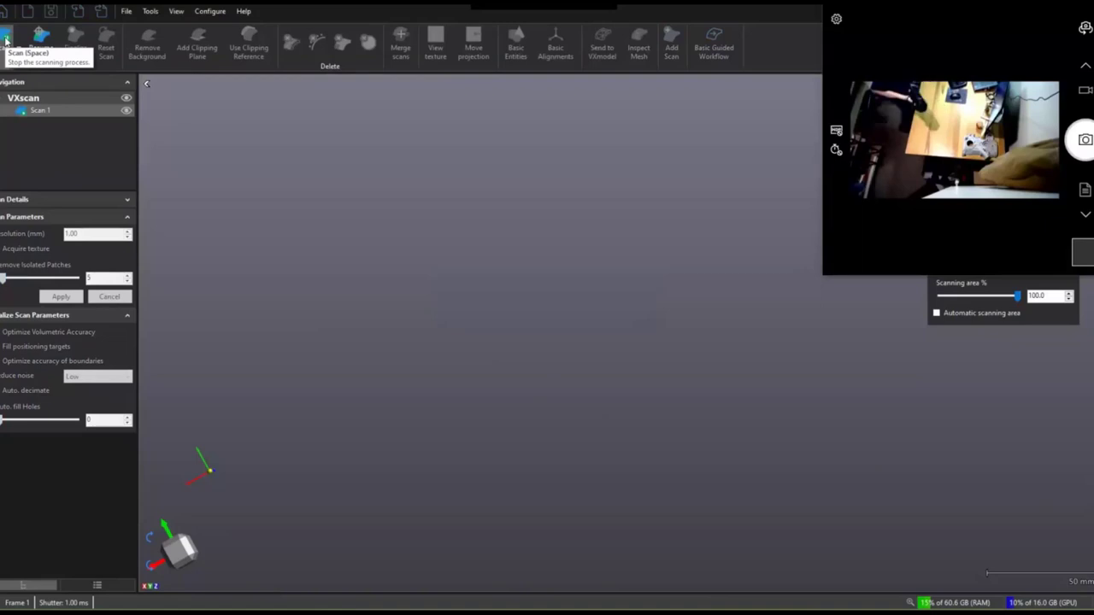
left_click(6, 38)
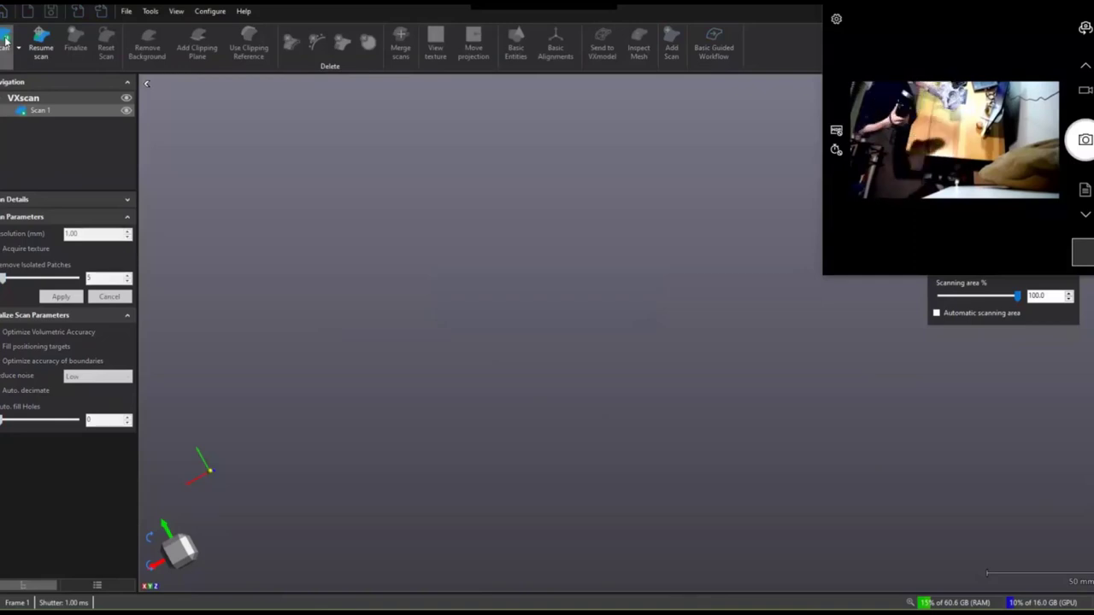
left_click(5, 41)
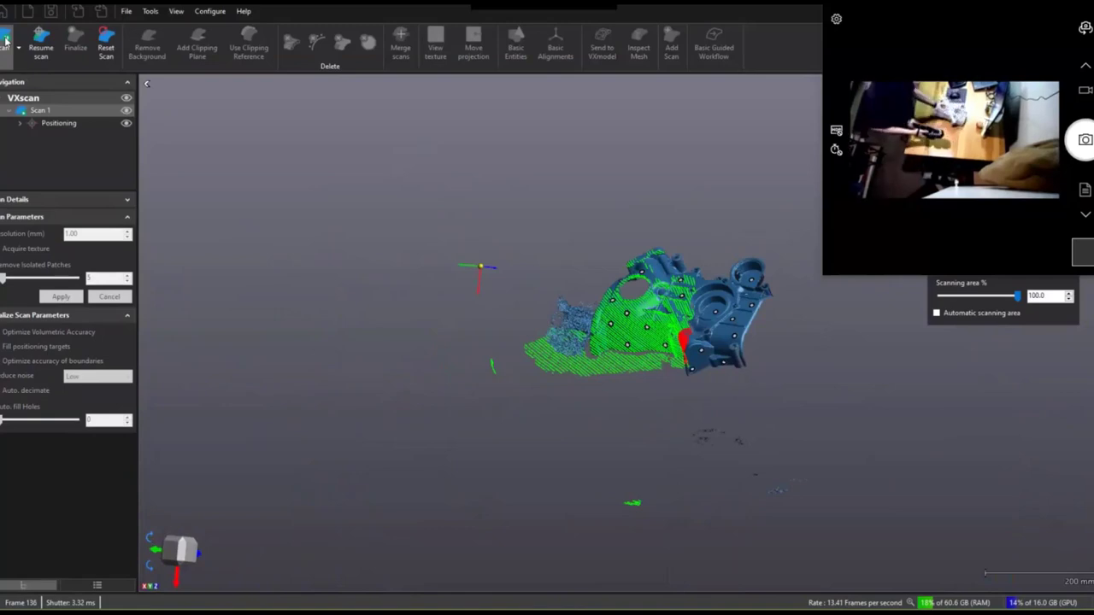
left_click(5, 40)
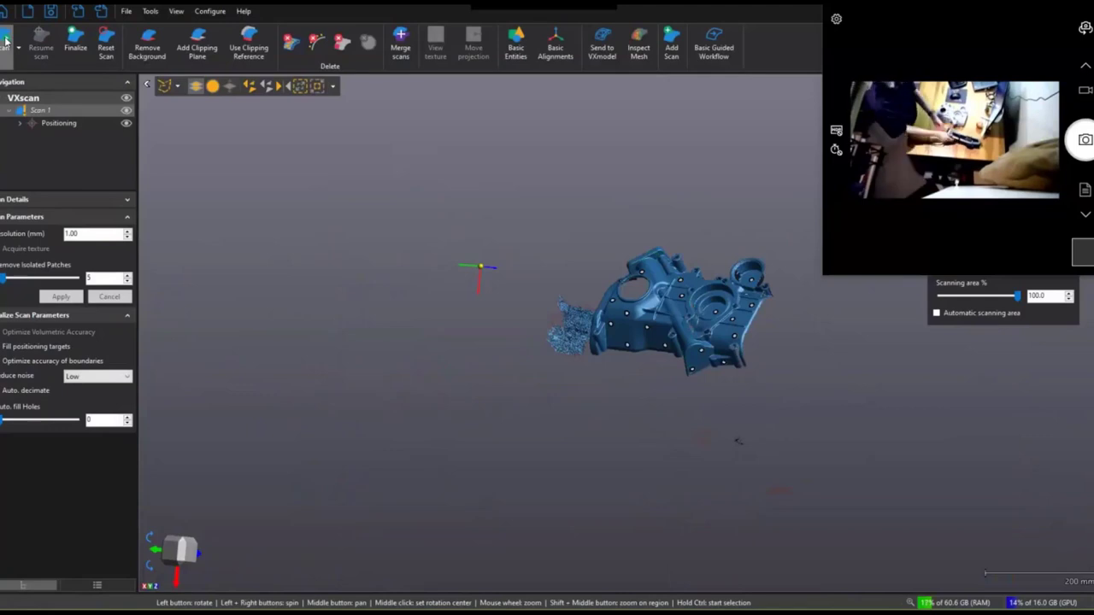
Step: Flood-select the housing surface, invert the selection and delete the stray background mesh beside the part
left_click_drag(672, 330, 621, 315)
scroll(663, 328, "up", 3)
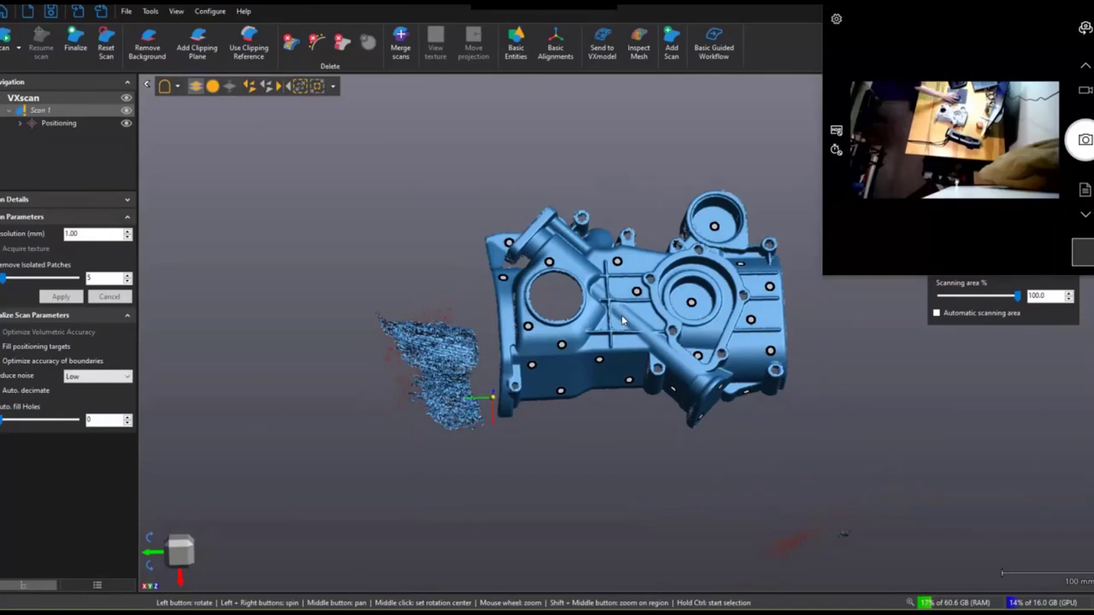
key("ctrl")
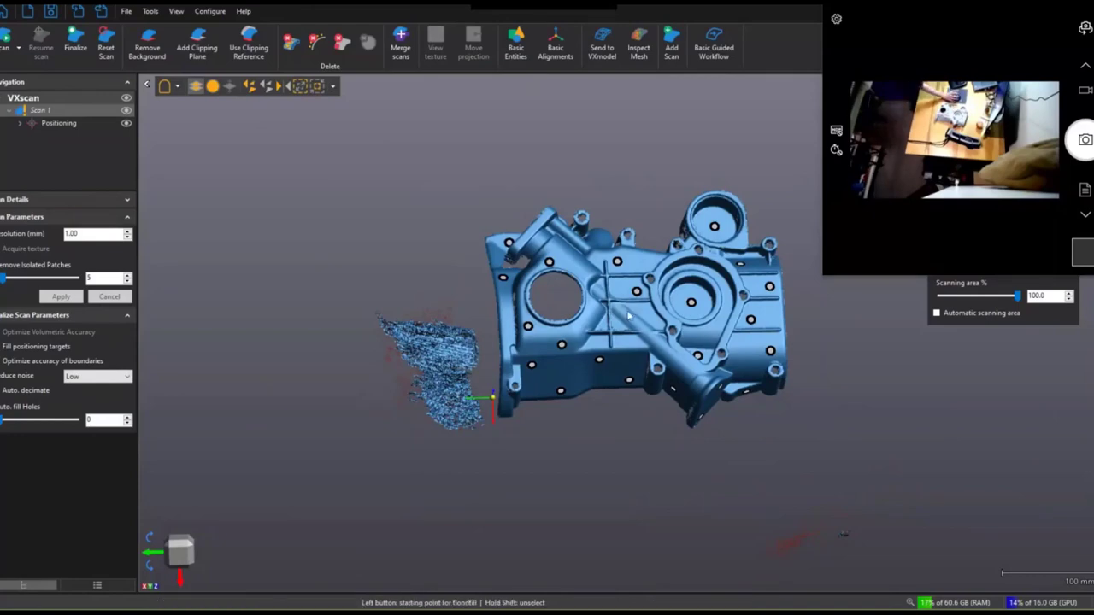
left_click(627, 312, "ctrl")
key("ctrl+i")
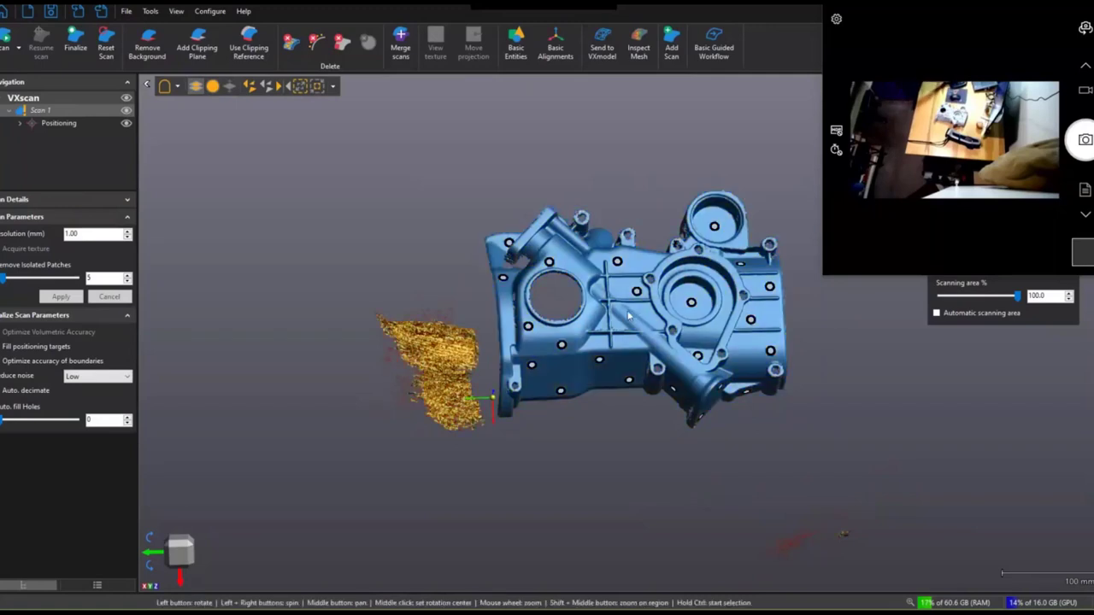
key("Delete")
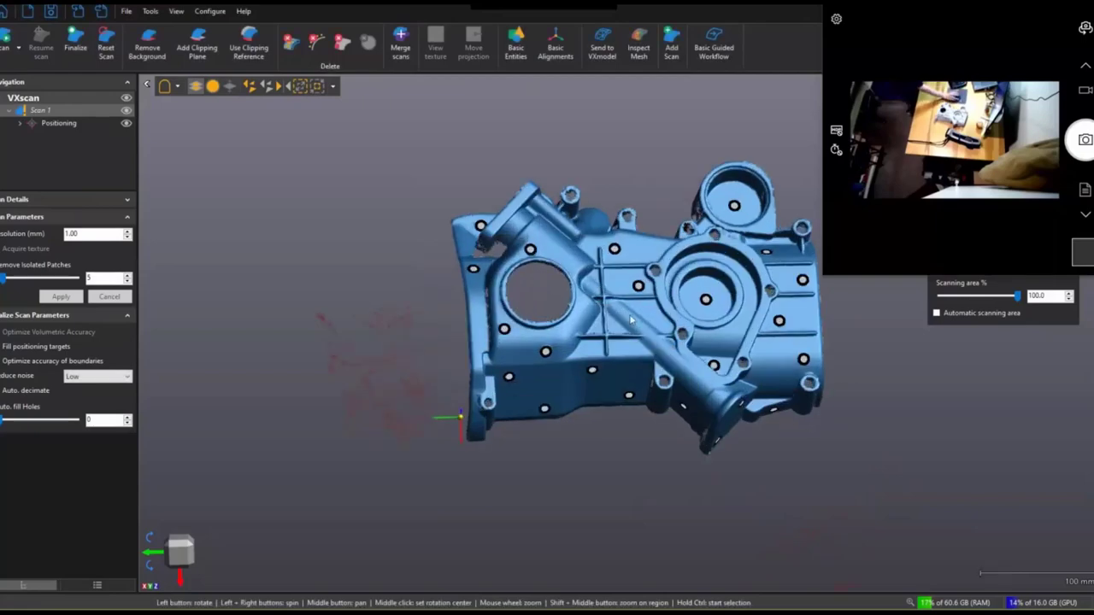
Step: Continue scanning the housing to capture its missing side walls, bosses and recesses
scroll(630, 319, "up", 4)
left_click_drag(630, 319, 574, 326)
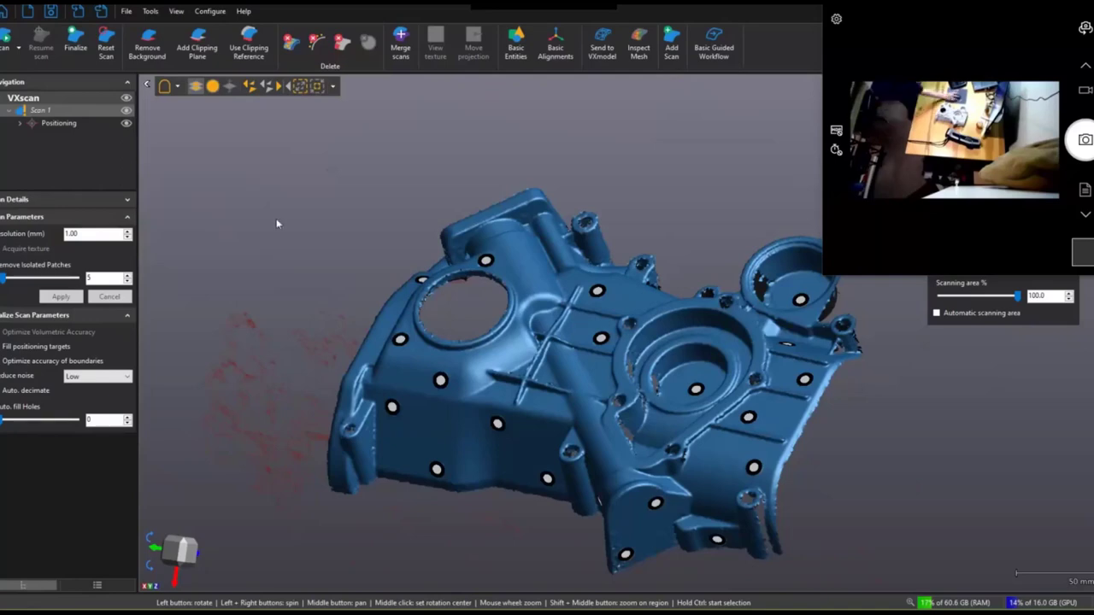
left_click(4, 39)
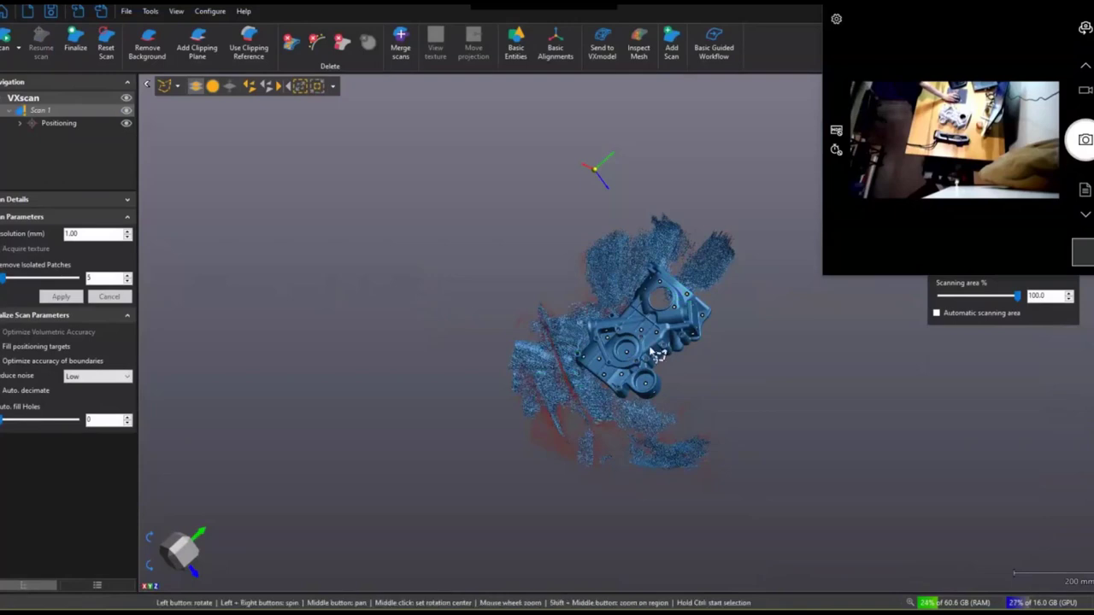
Step: Flood-select the extended housing scan, invert the selection and delete the large table-surface patches surrounding it
key("ctrl")
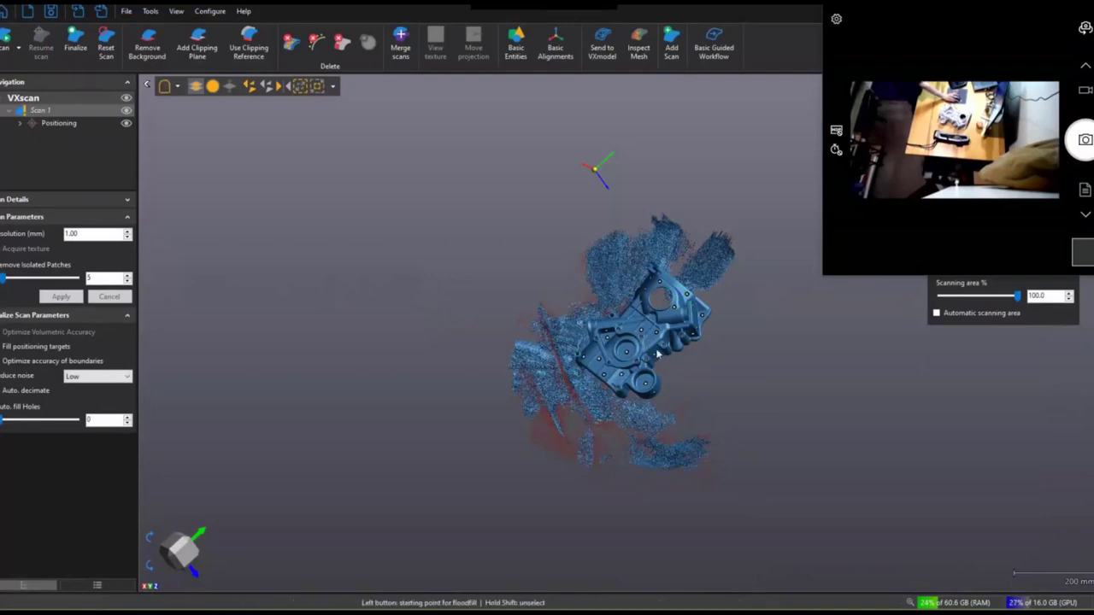
left_click(657, 352)
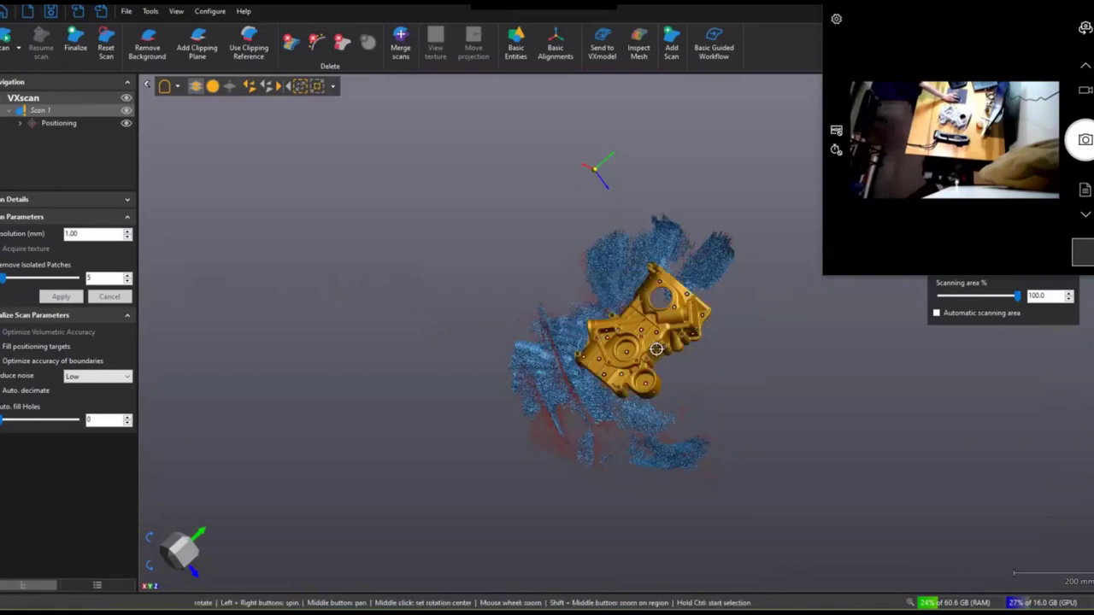
key("ctrl+i")
key("Delete")
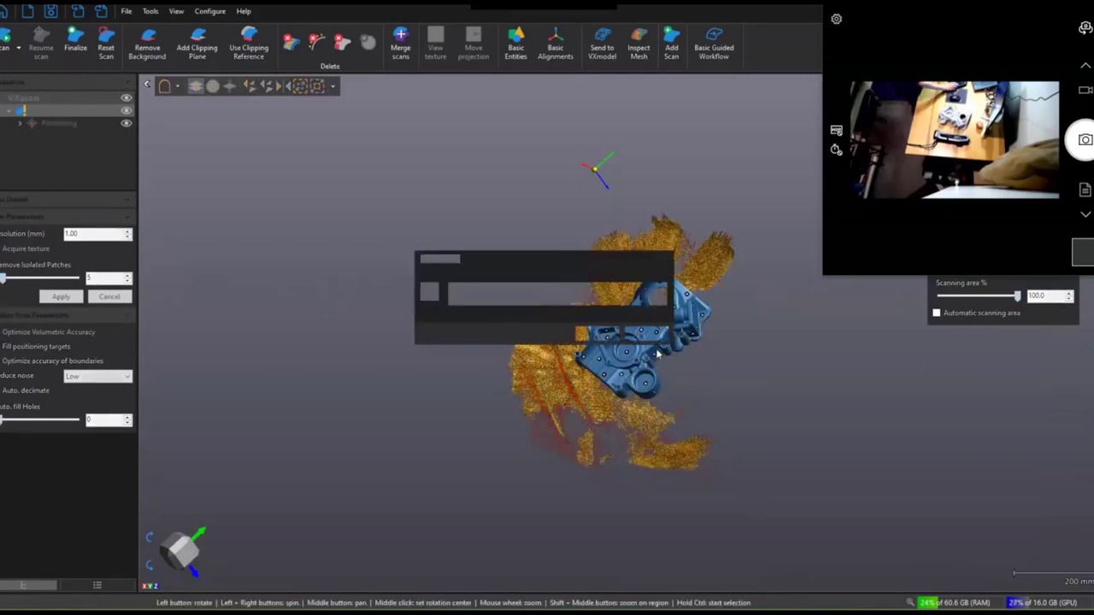
key("Return")
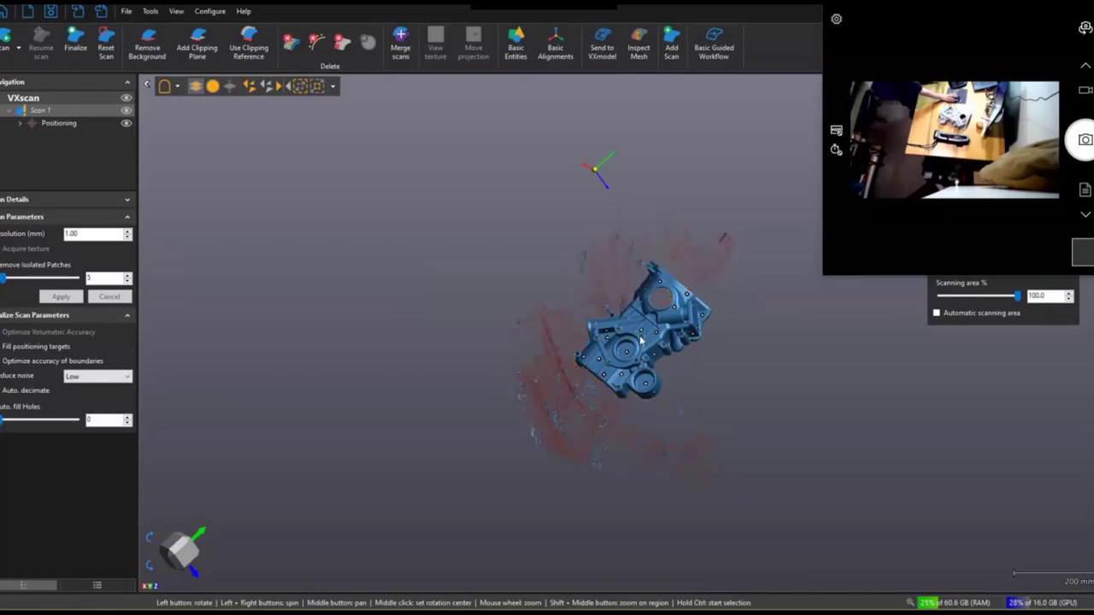
Step: Set Remove Isolated Patches to 0 to show every small patch around the housing
scroll(641, 339, "up", 5)
left_click_drag(645, 336, 606, 286)
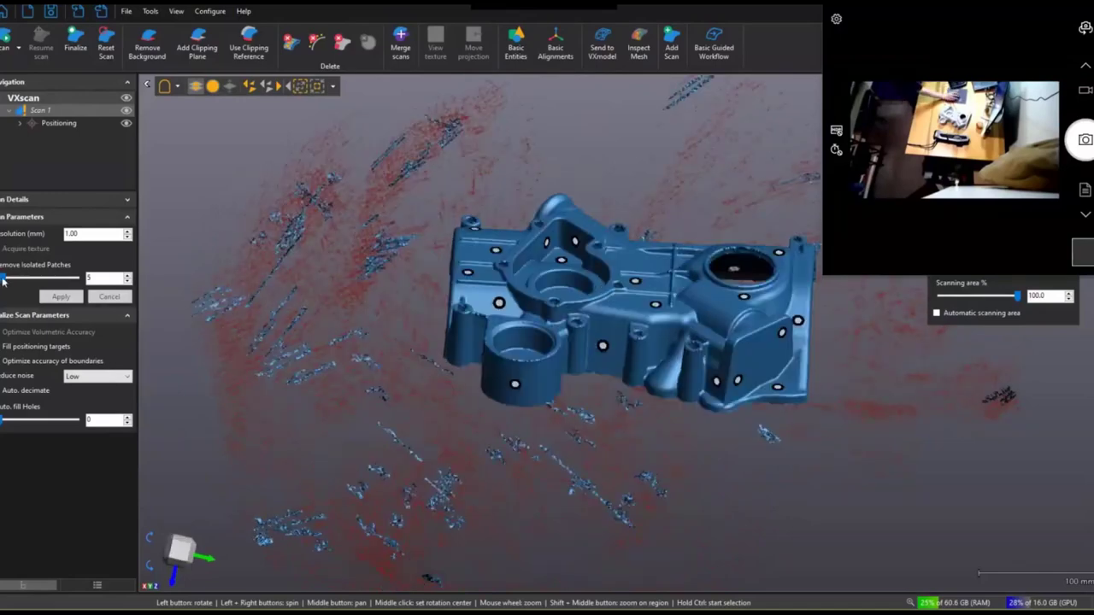
left_click_drag(5, 278, 1, 278)
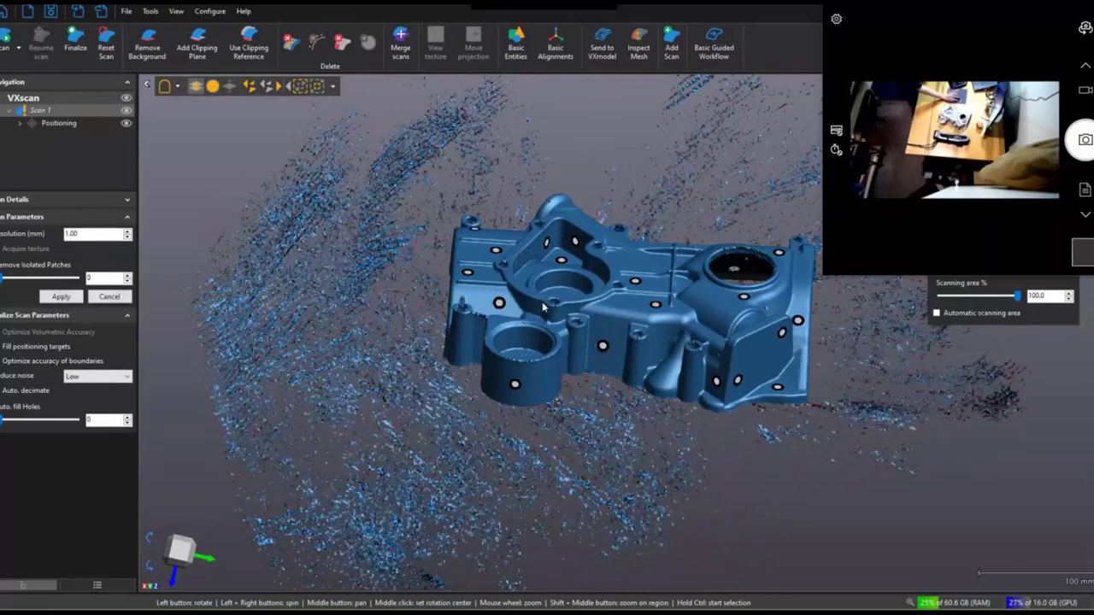
left_click_drag(646, 290, 624, 301)
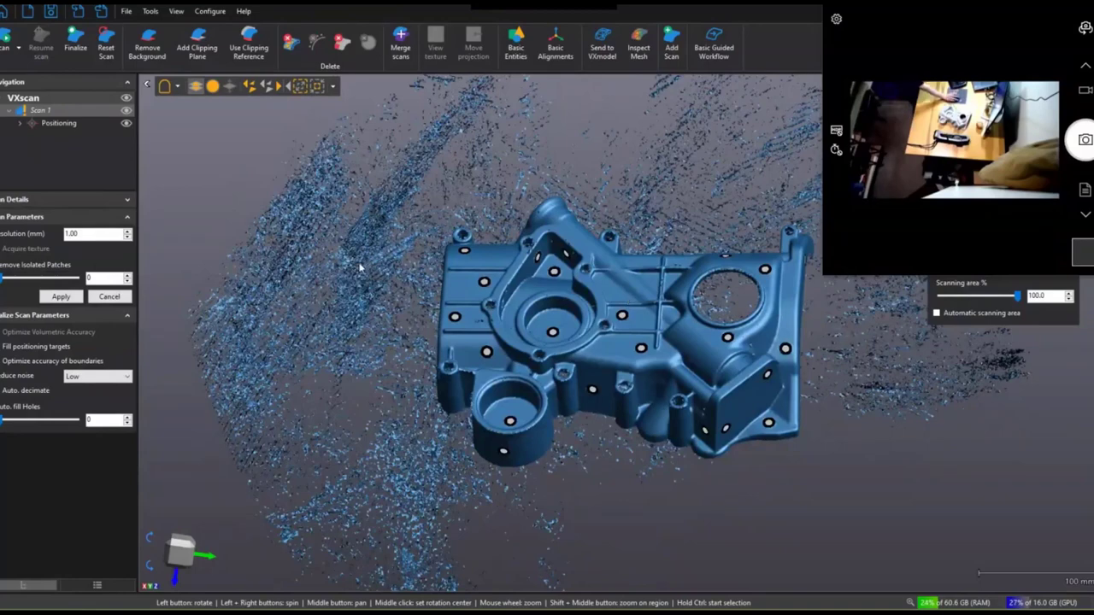
Step: Flood-select the housing, invert the selection and delete the leftover loose patches scattered around it
key("ctrl")
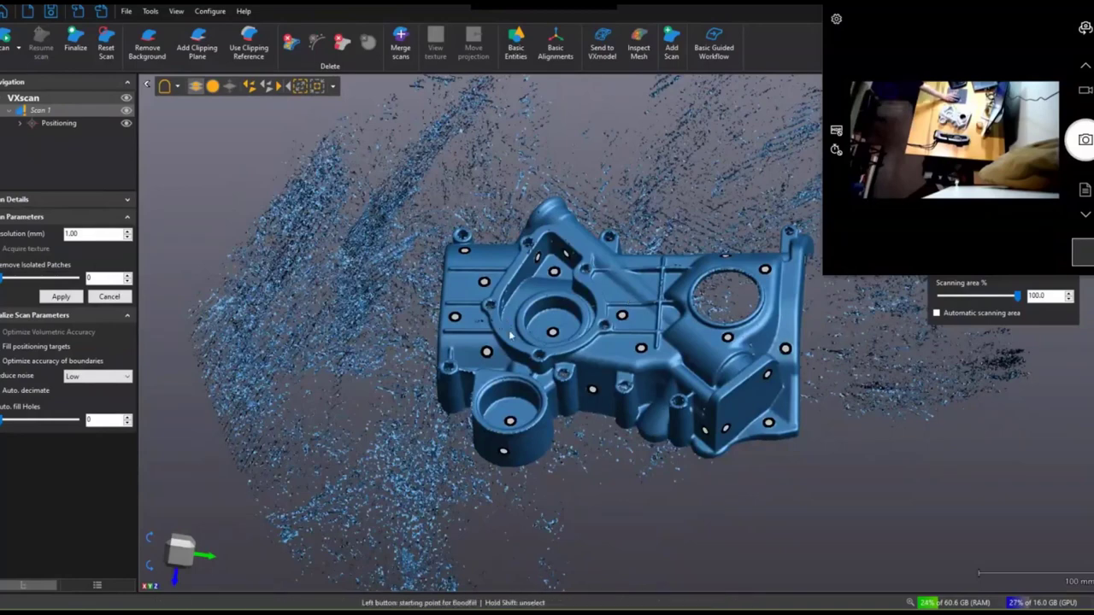
left_click(510, 336, "ctrl")
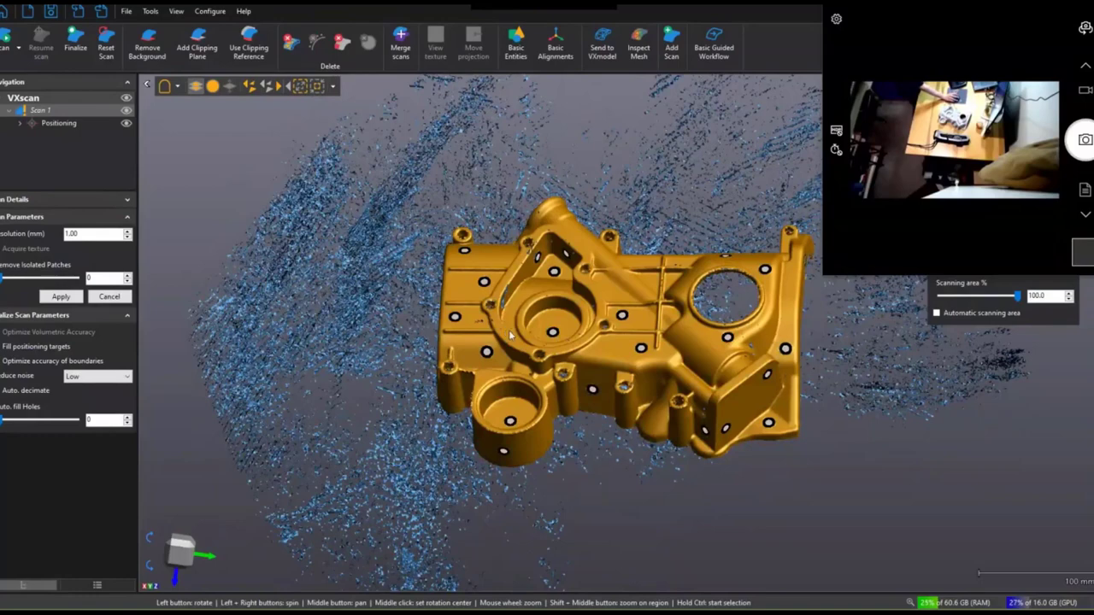
key("ctrl+i")
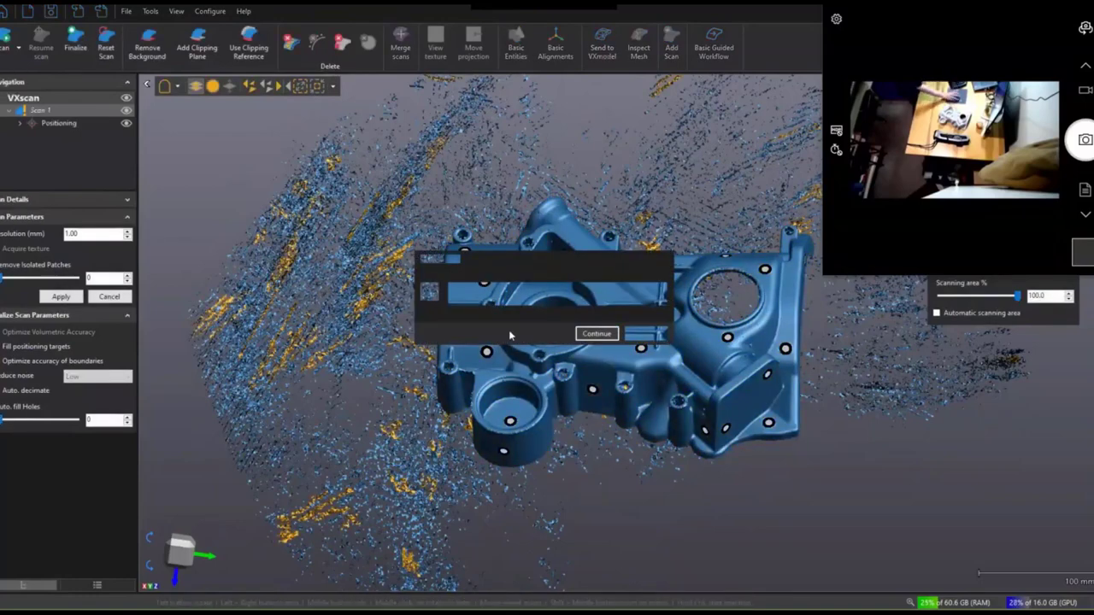
key("Delete")
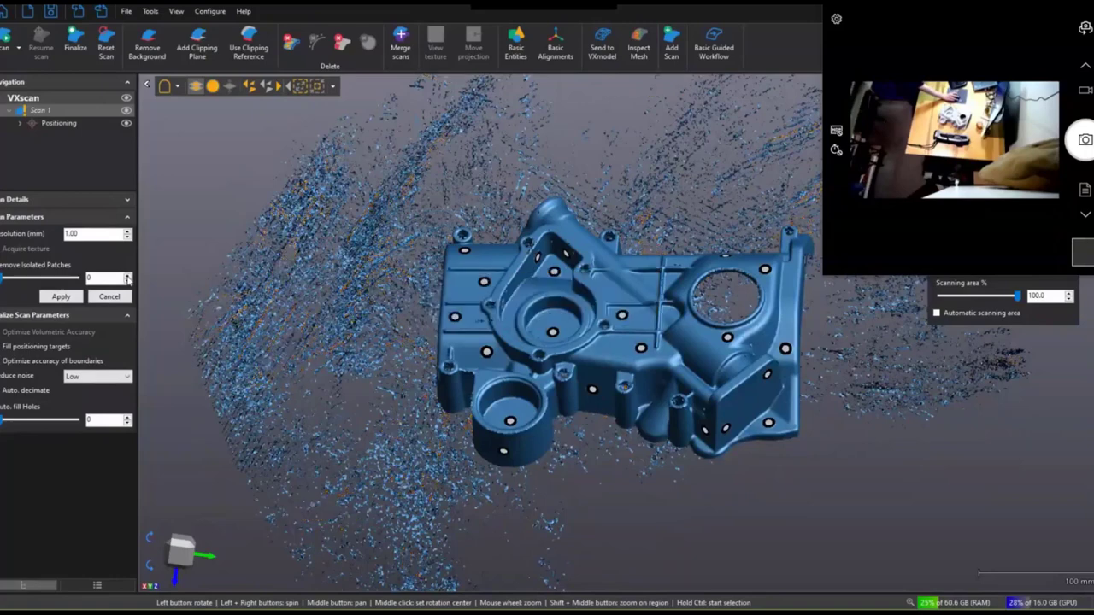
Step: Set Remove Isolated Patches to 5, apply it and inspect the cleaned housing from several angles
left_click(61, 296)
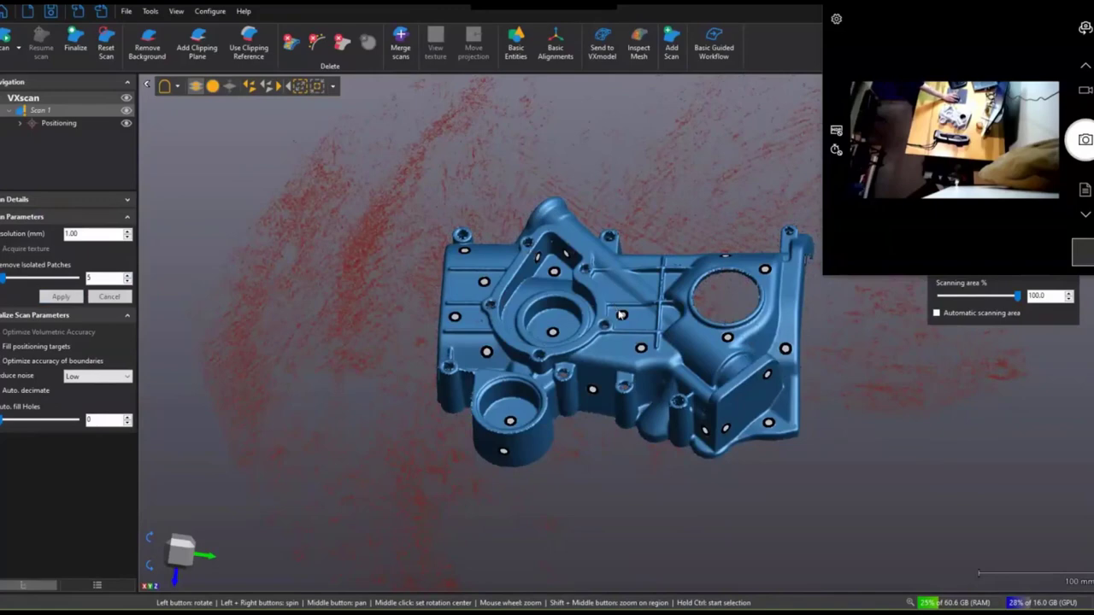
left_click_drag(621, 316, 616, 350)
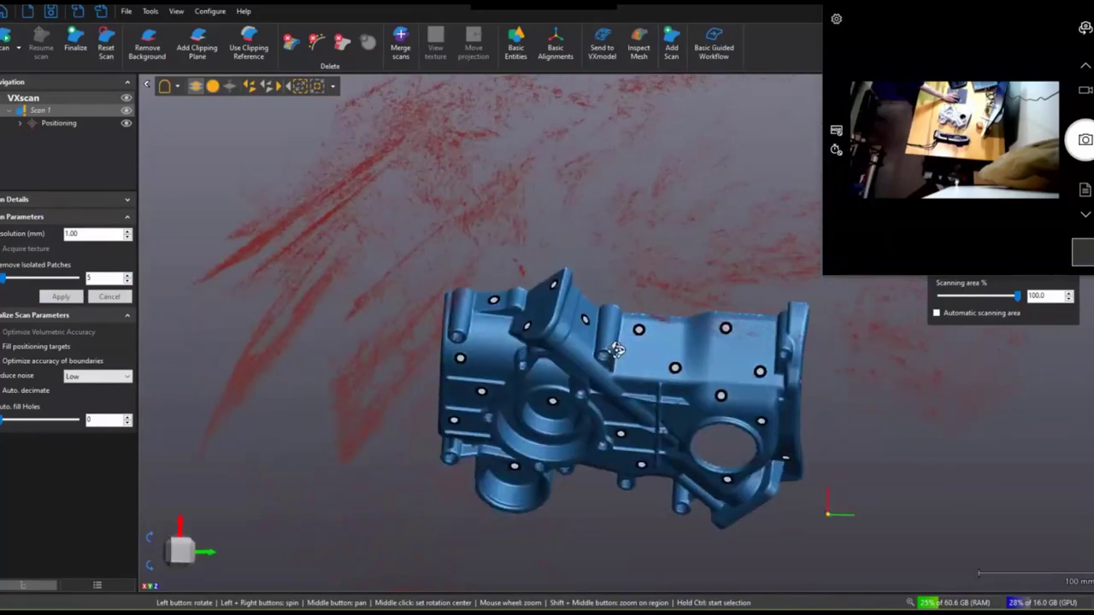
left_click_drag(617, 348, 596, 315)
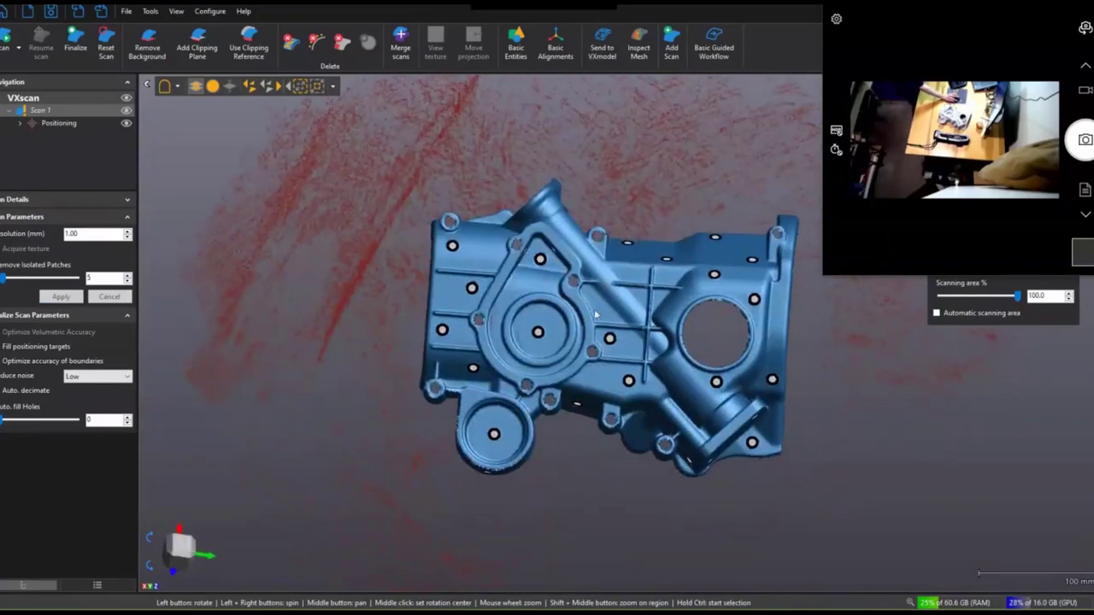
Step: Finalize Scan 1 with noise reduction at Low and hole filling at 0
left_click(70, 43)
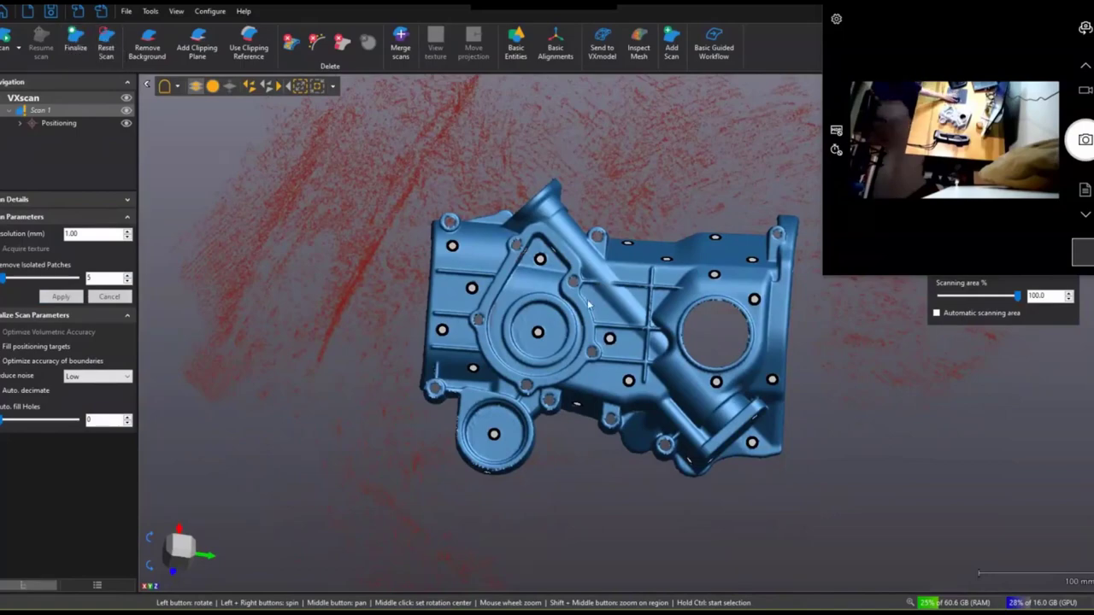
scroll(587, 299, "up", 5)
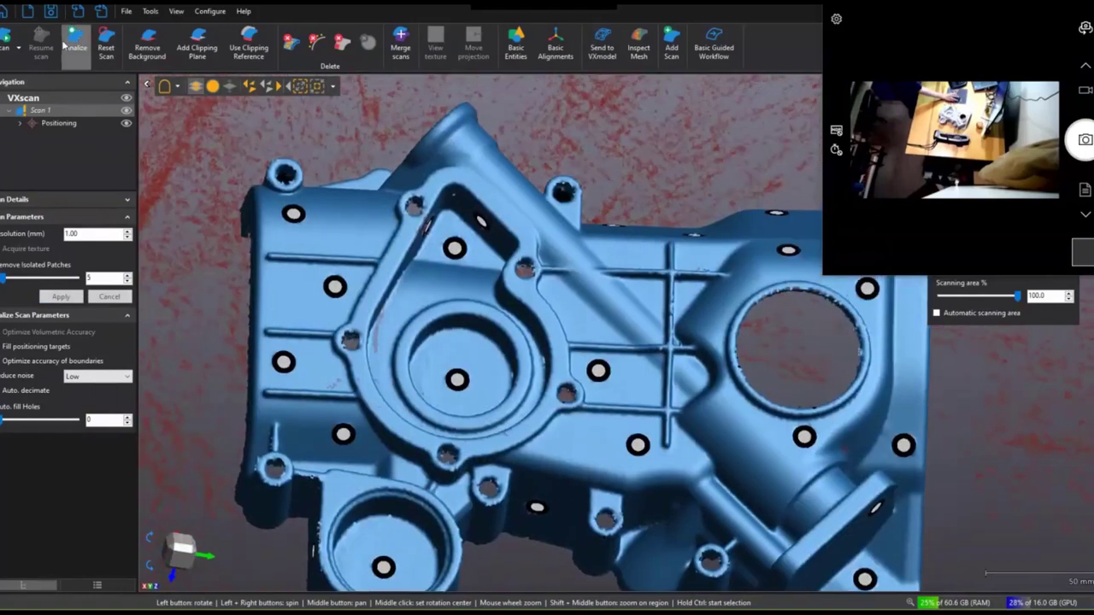
left_click(71, 43)
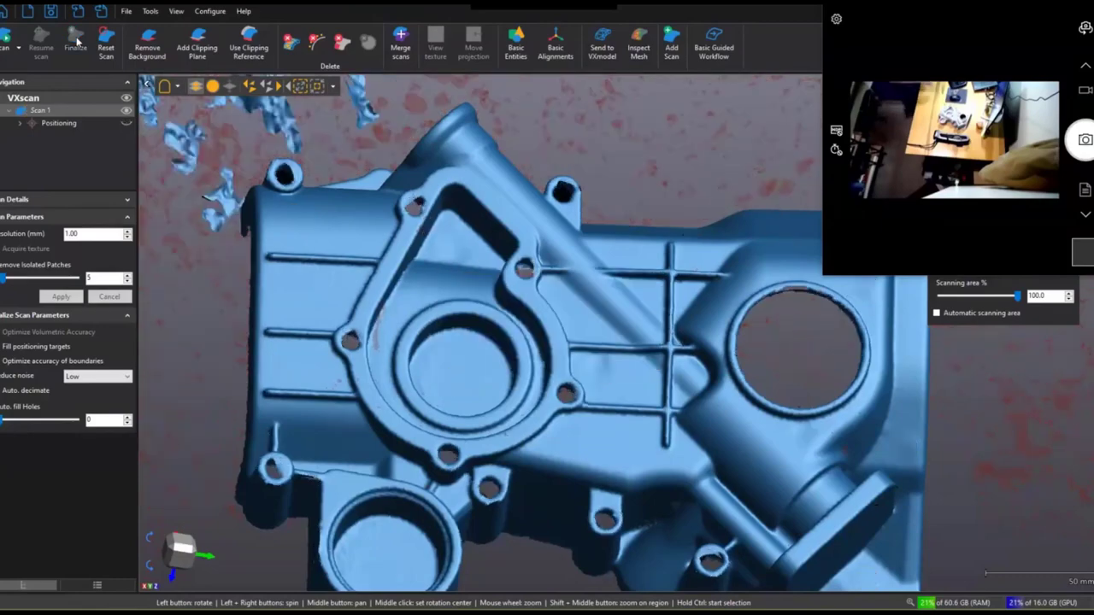
Step: Set Scan 1's resolution to 0.70 mm, apply it and finalize the scan again
scroll(611, 317, "up", 5)
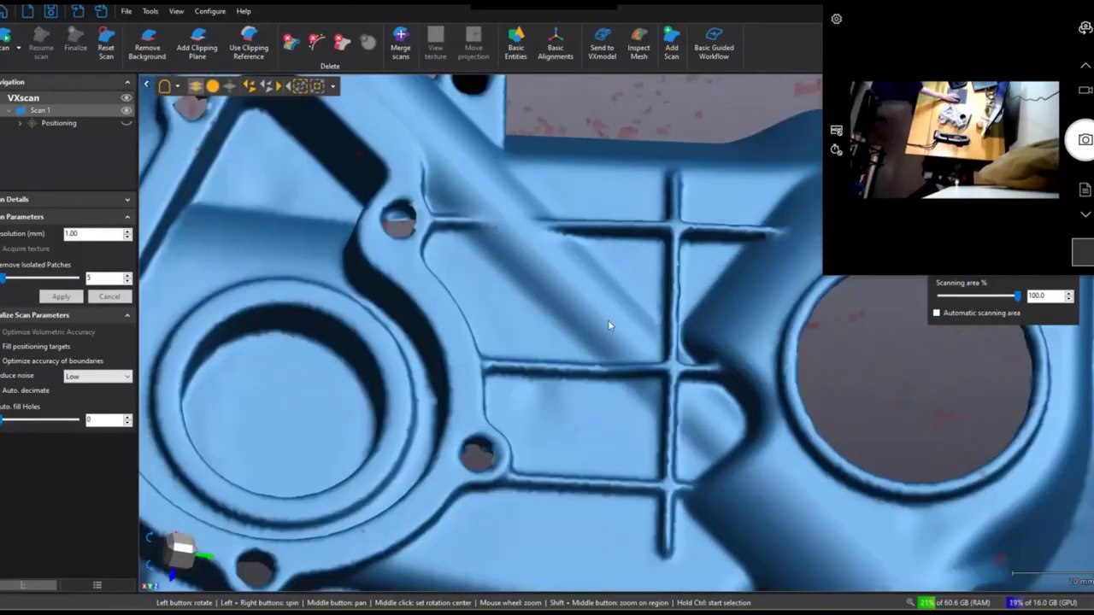
left_click_drag(610, 317, 583, 232)
scroll(583, 233, "up", 3)
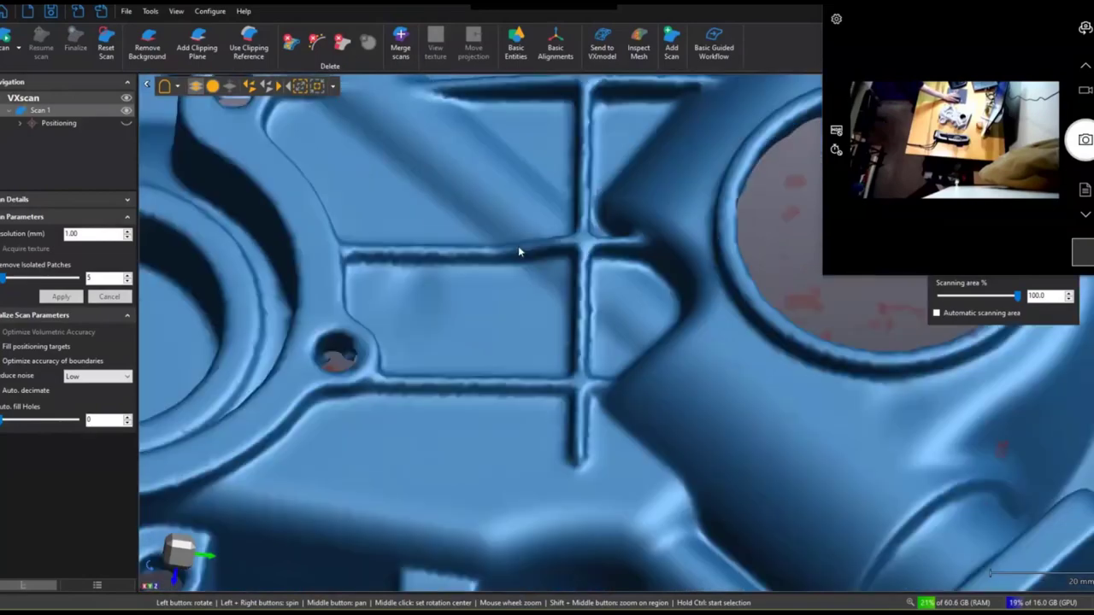
left_click_drag(450, 234, 500, 172)
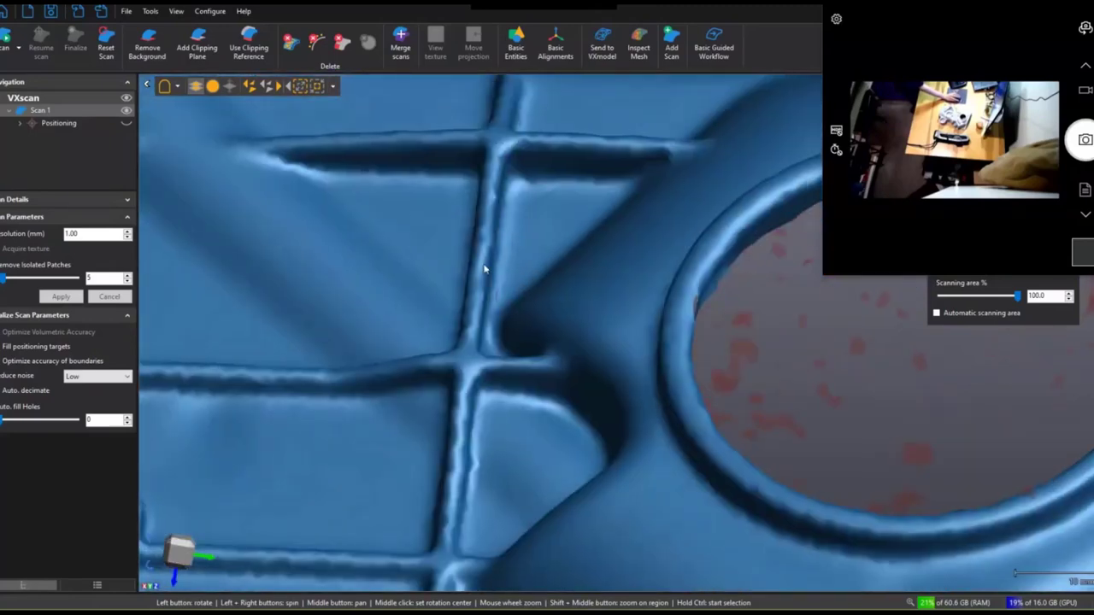
left_click_drag(548, 197, 399, 208)
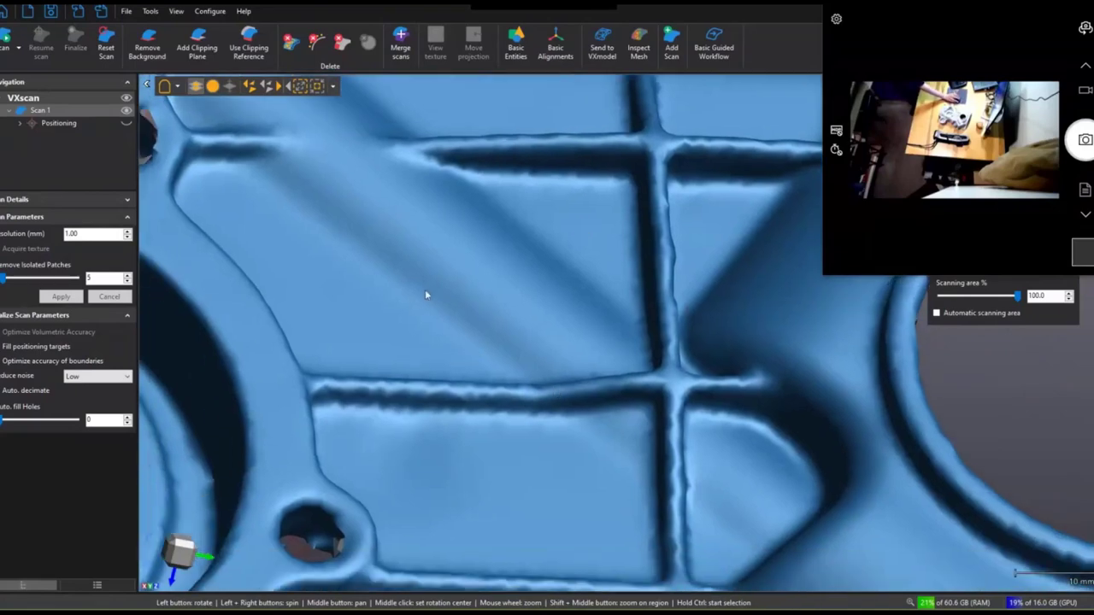
left_click(126, 238)
left_click(126, 237)
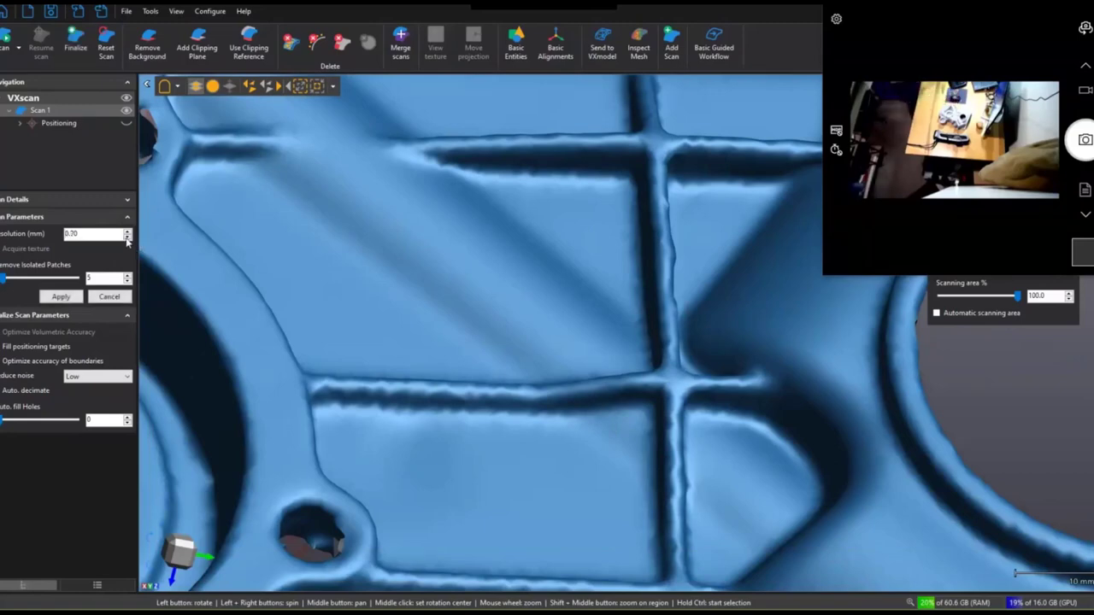
left_click(65, 299)
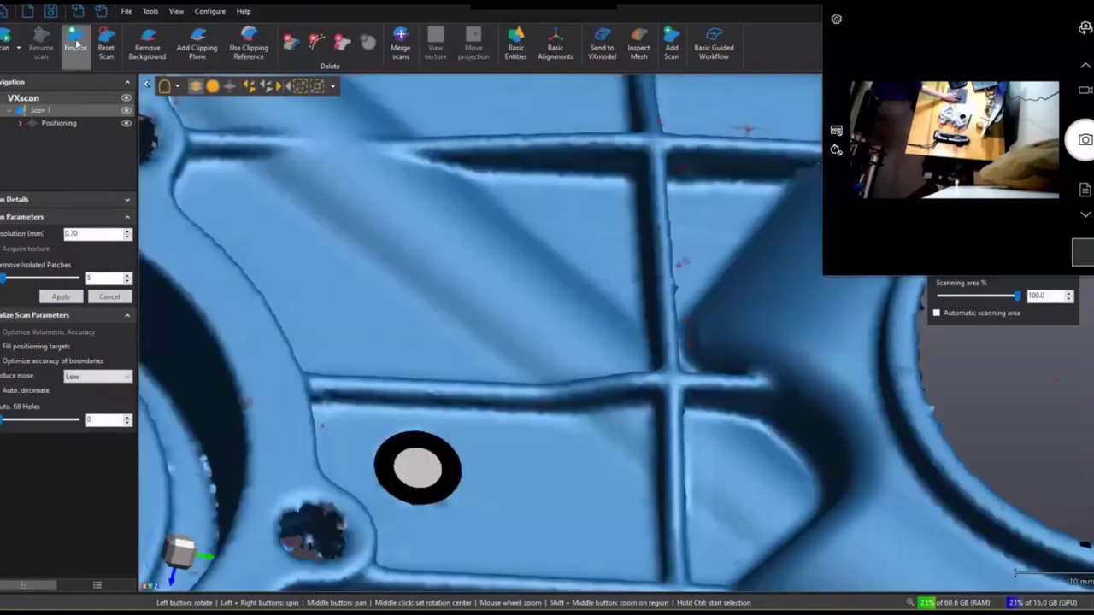
left_click(76, 47)
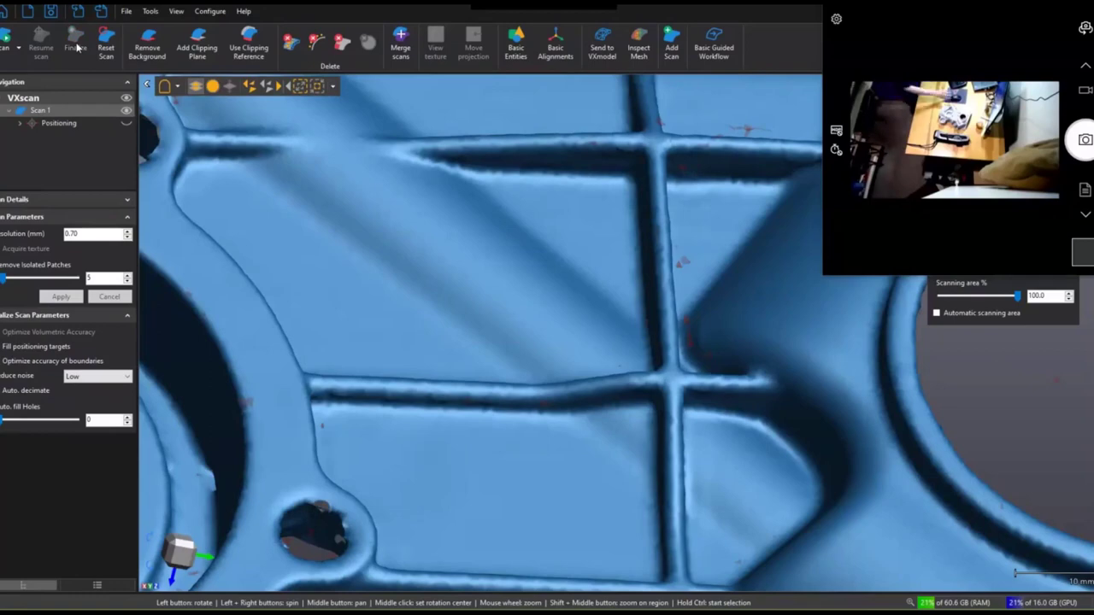
Step: Flood-select the housing, invert the selection and delete the remaining loose patch above it
left_click_drag(616, 268, 561, 334)
left_click_drag(640, 225, 573, 360)
scroll(612, 325, "down", 10)
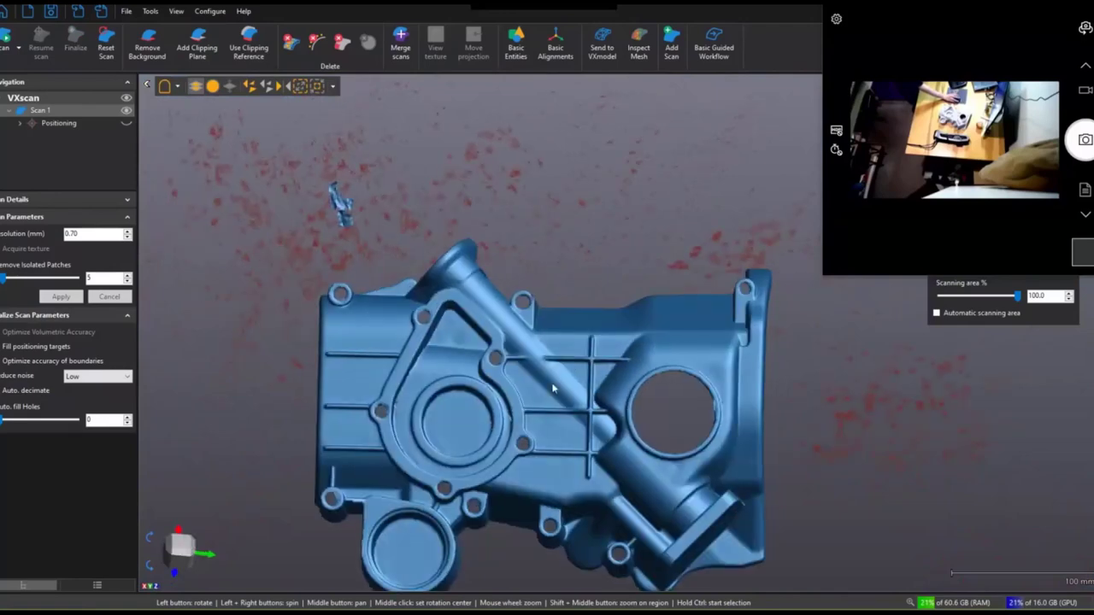
left_click(564, 394, "ctrl")
key("ctrl+i")
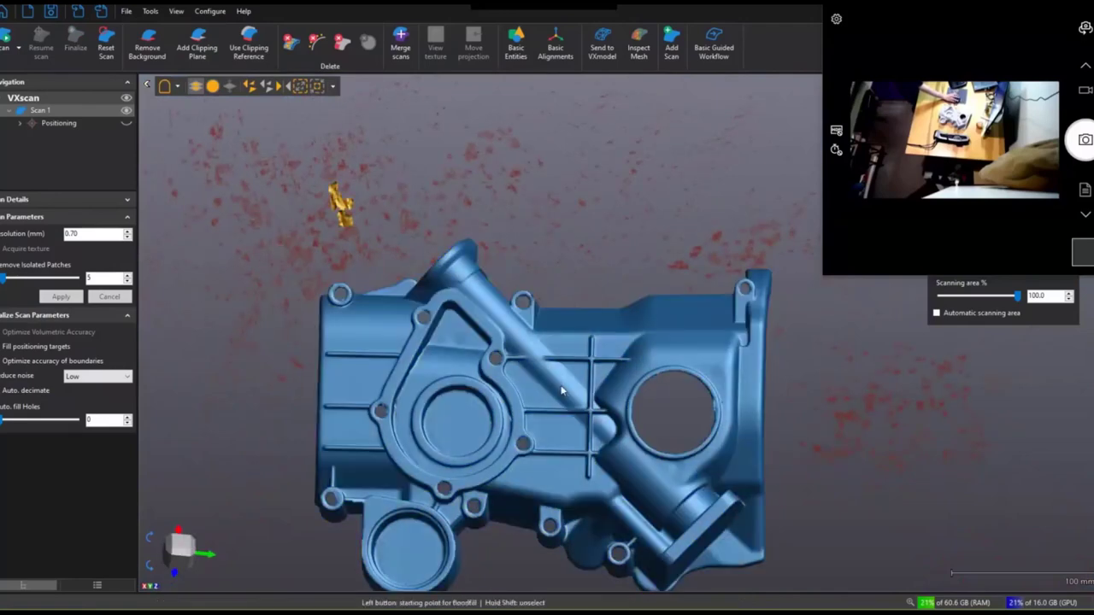
key("Delete")
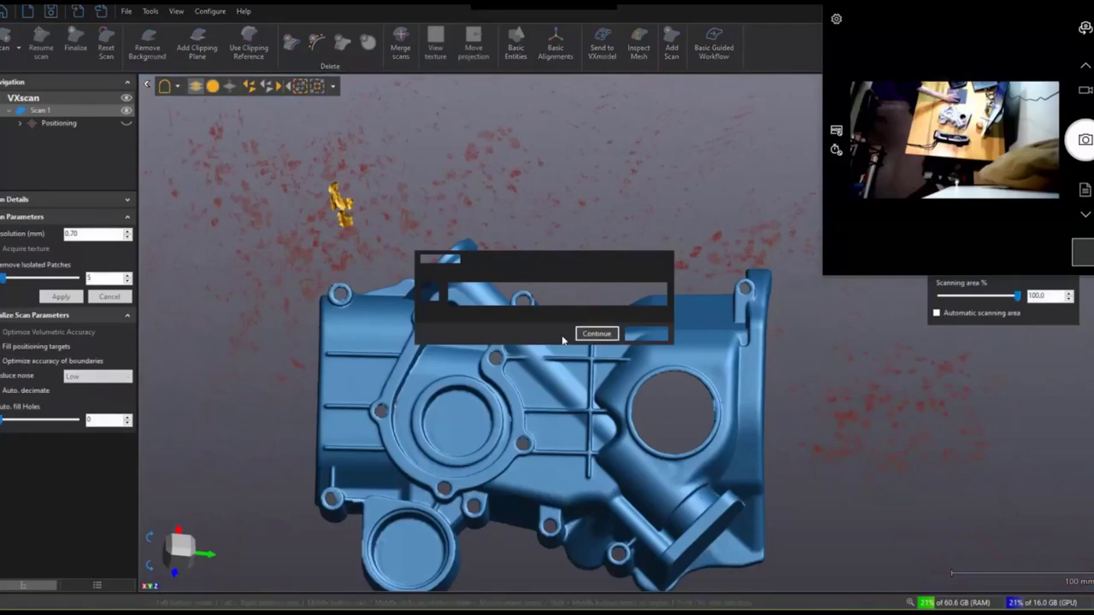
left_click(596, 334)
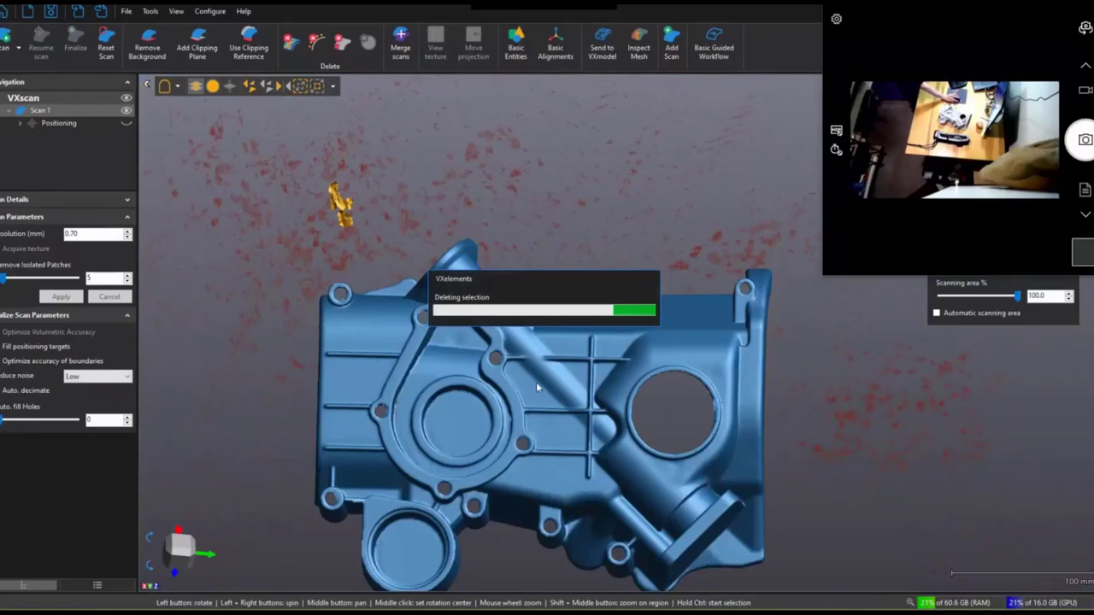
Step: Save the session as RE Prac in the Scanner Demos folder, replacing the existing file
scroll(550, 376, "up", 5)
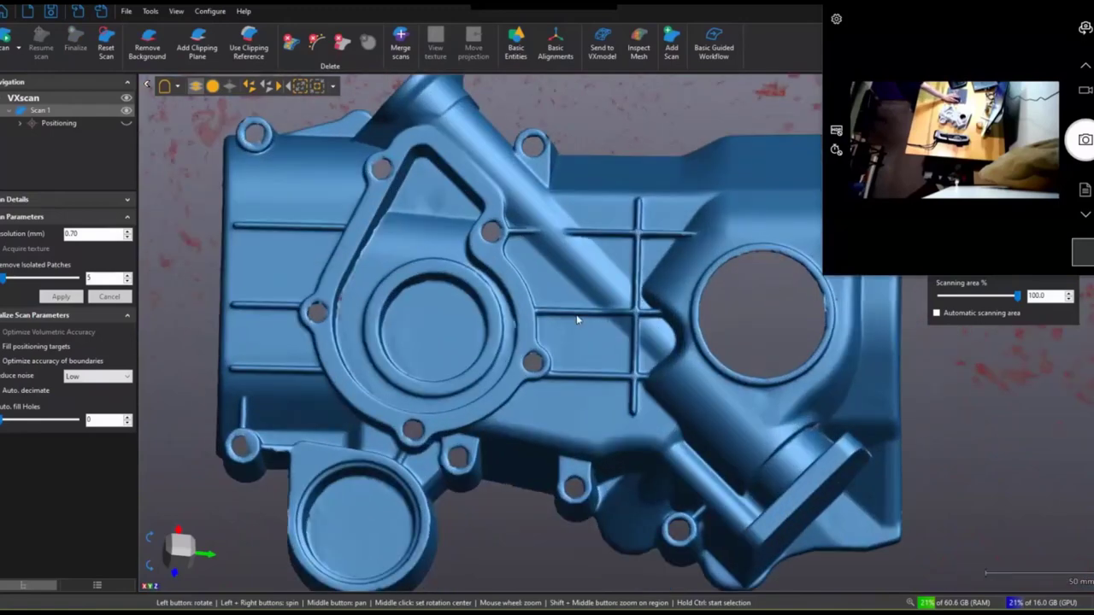
left_click_drag(577, 320, 542, 288)
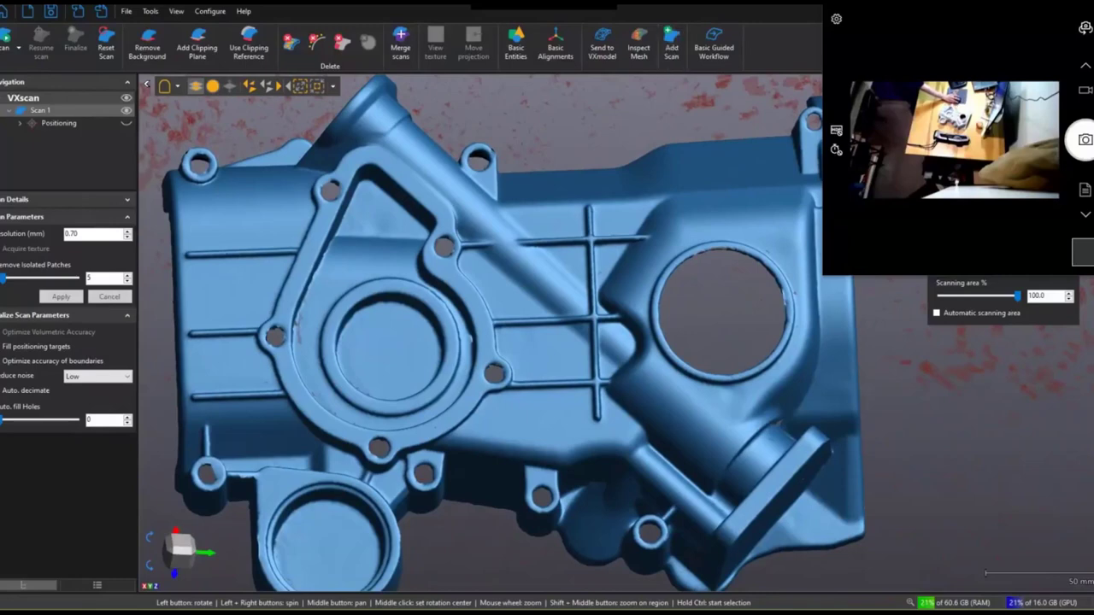
left_click(105, 37)
left_click(118, 102)
left_click(444, 291)
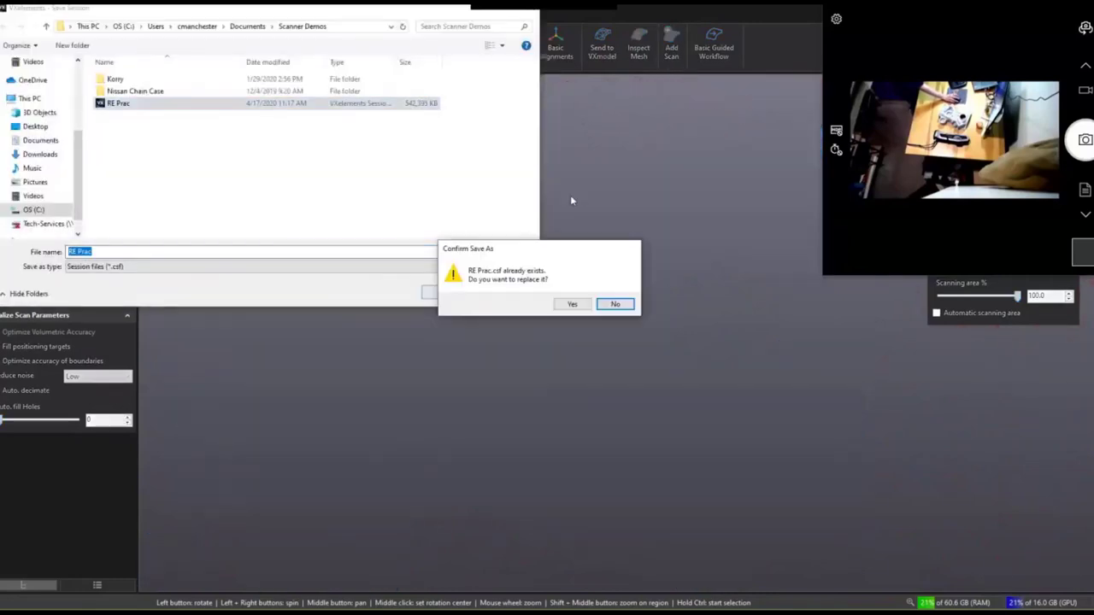
left_click(571, 303)
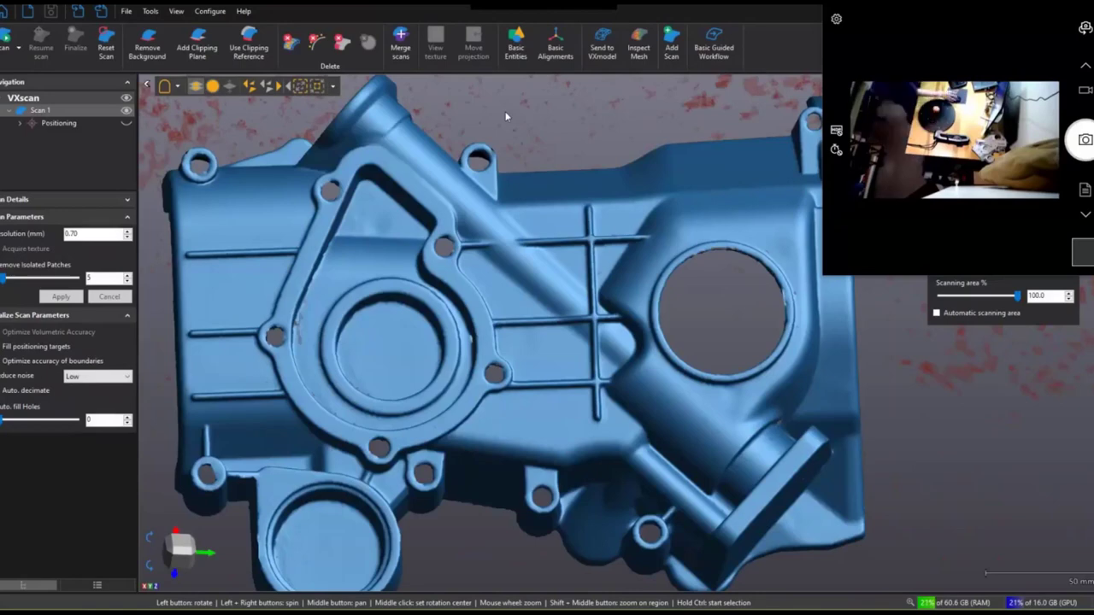
Step: Add a second scan with texture acquisition and apply its scan parameters
left_click(672, 49)
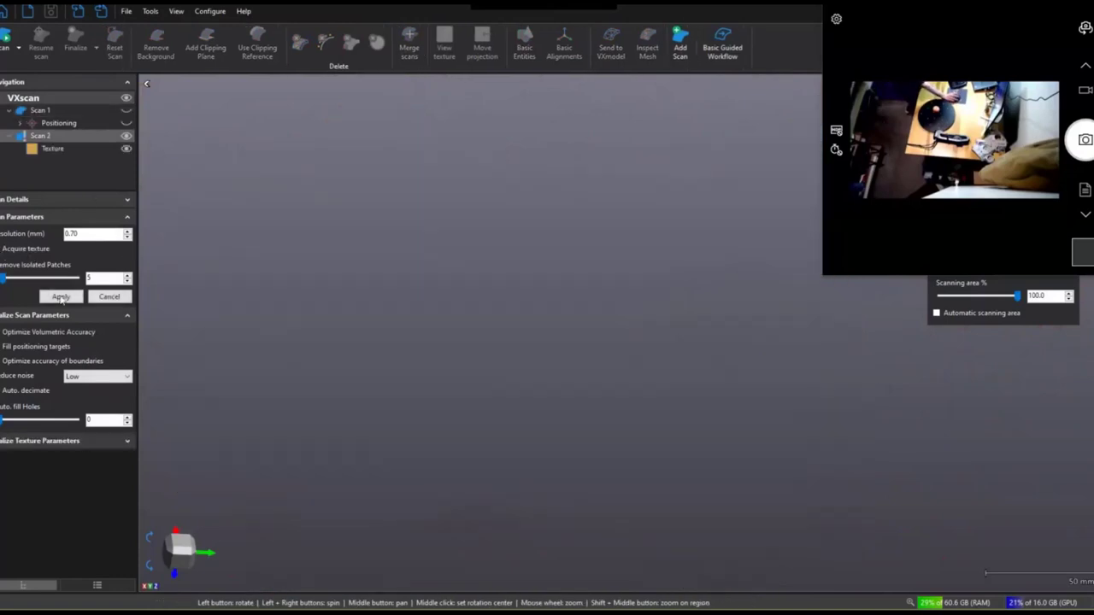
left_click(61, 296)
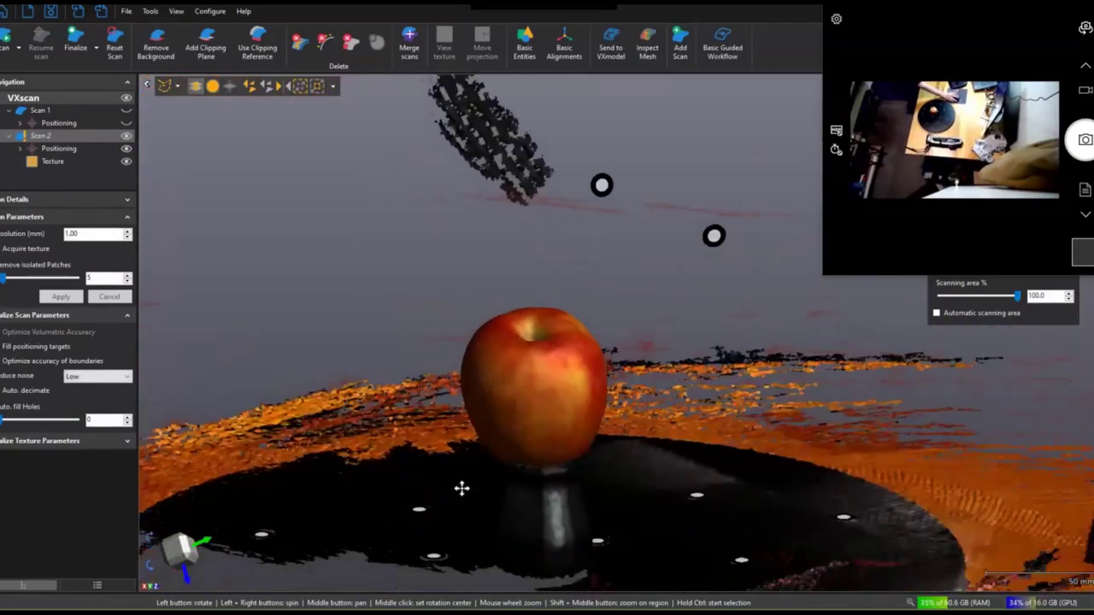
Step: Flood-select the apple, invert the selection and delete the stand, turntable and background around it
middle_click_drag(461, 488, 479, 427)
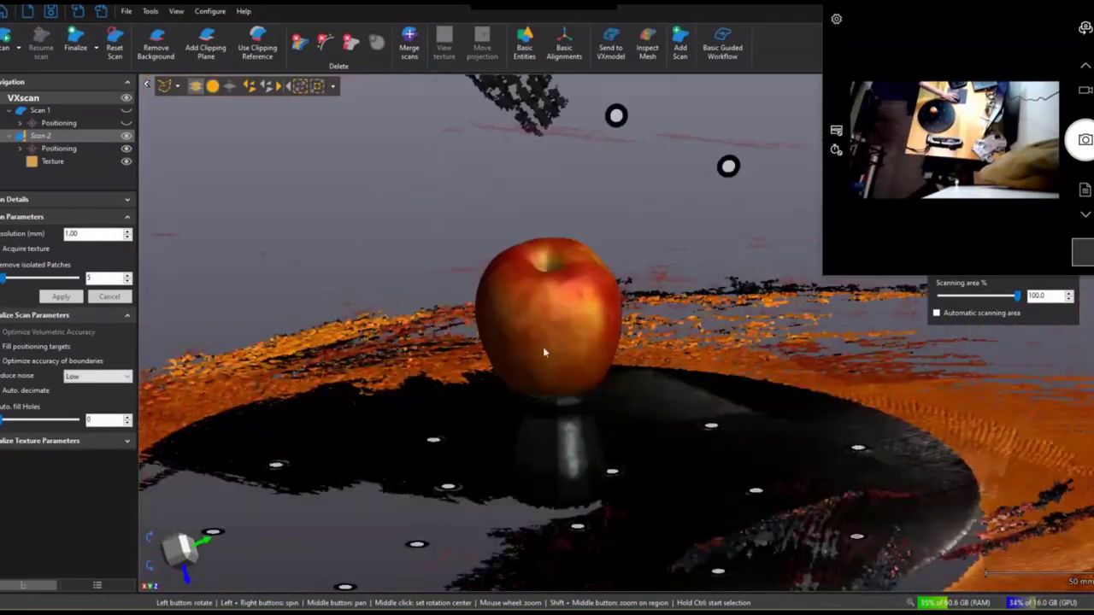
key("ctrl")
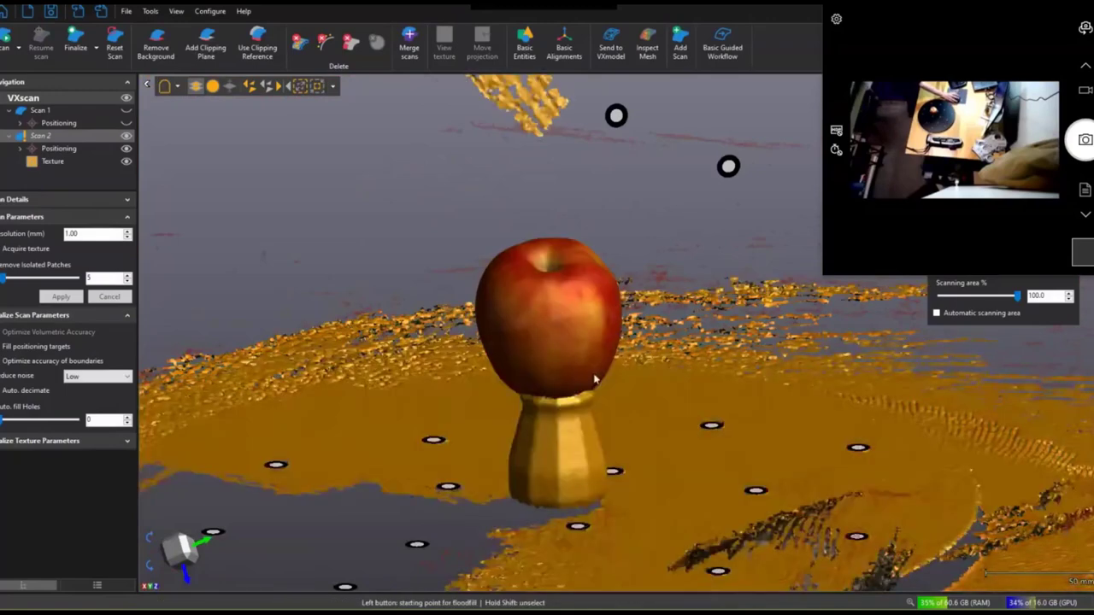
left_click(596, 380, "ctrl")
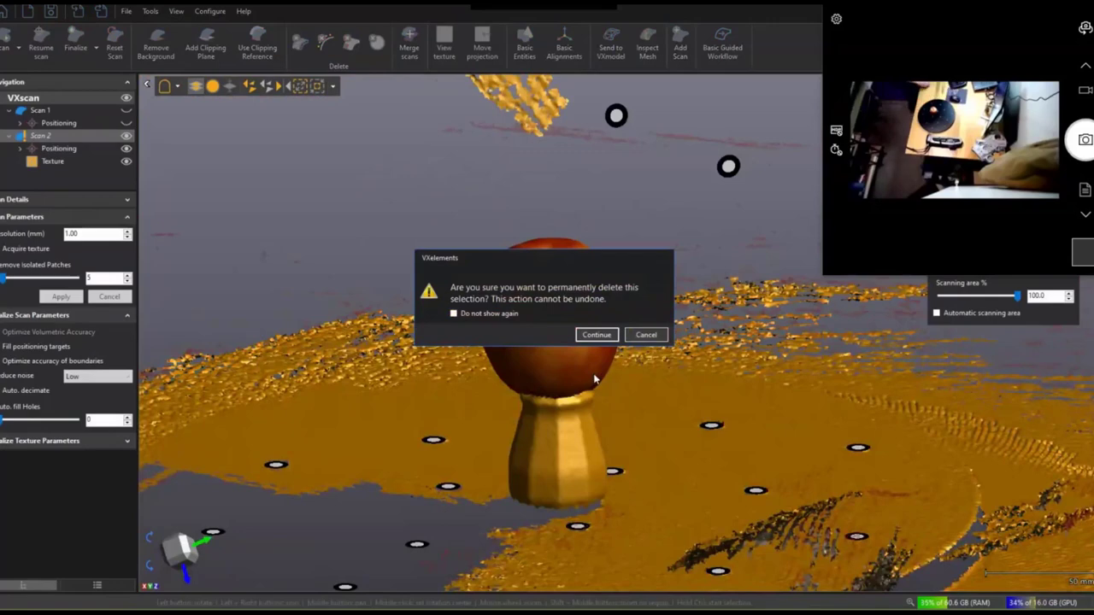
key("Return")
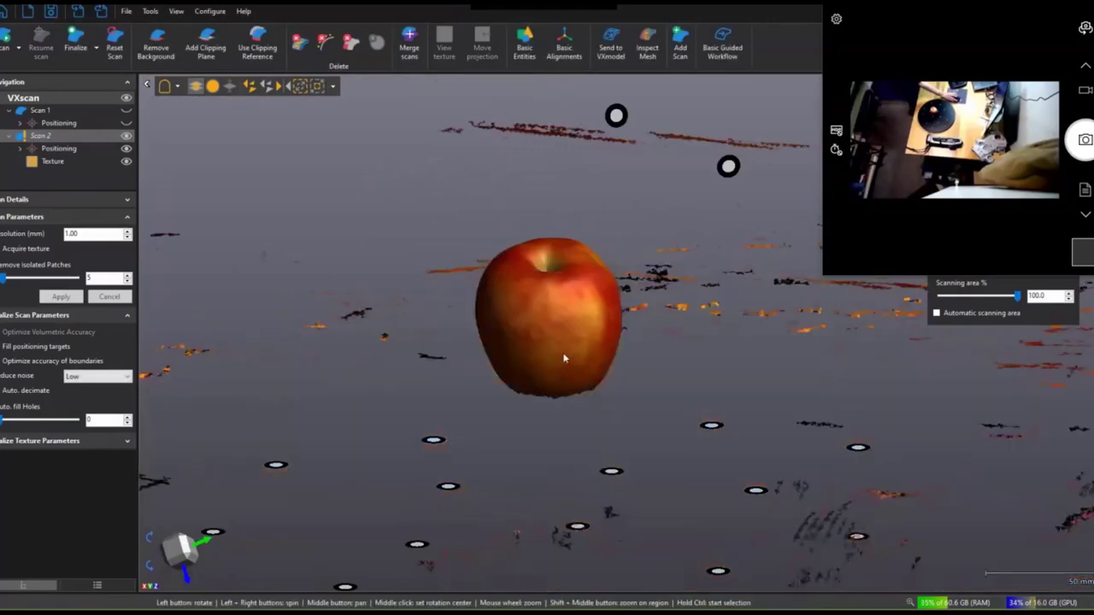
Step: Finalize Scan 2 with noise reduction at Low and hole filling at 0, and inspect the textured apple from several angles
left_click(75, 45)
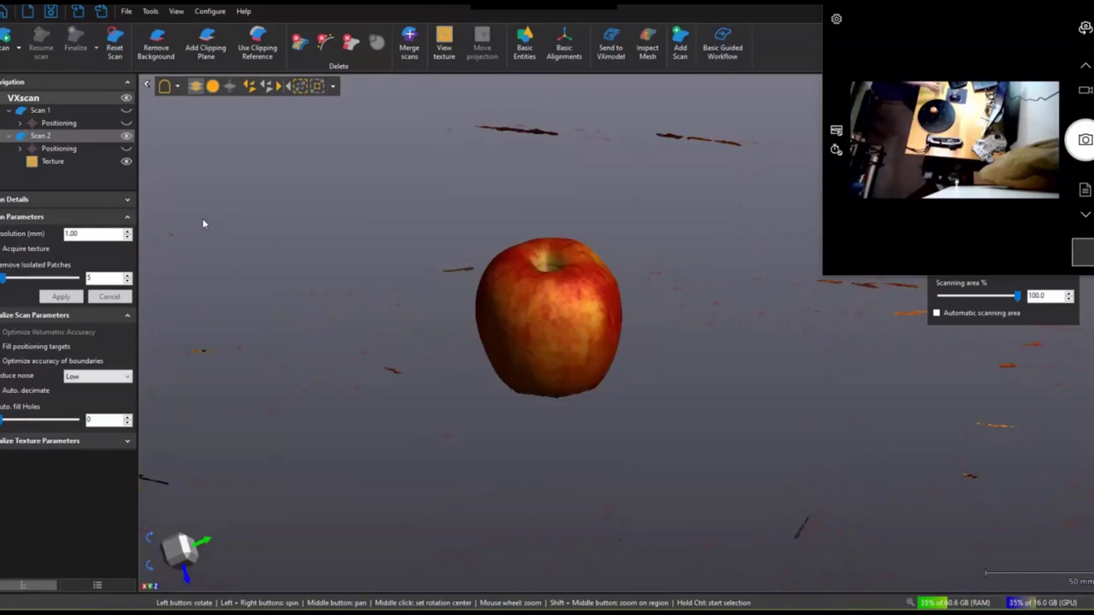
scroll(532, 362, "up", 5)
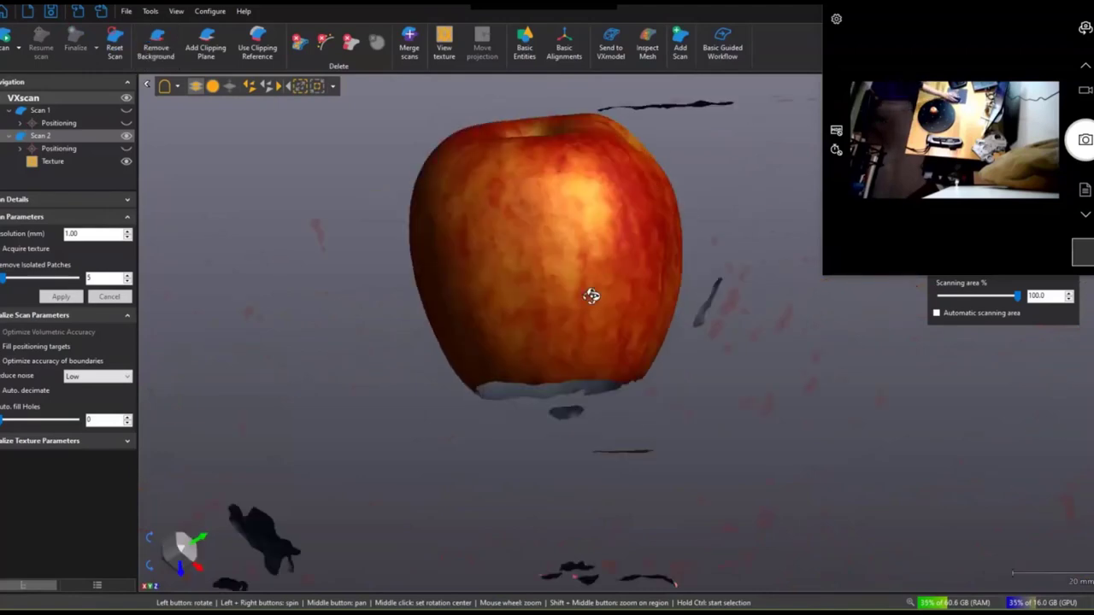
mouse_move(592, 296)
left_mouse_down()
mouse_move(571, 312)
mouse_move(581, 305)
left_mouse_up()
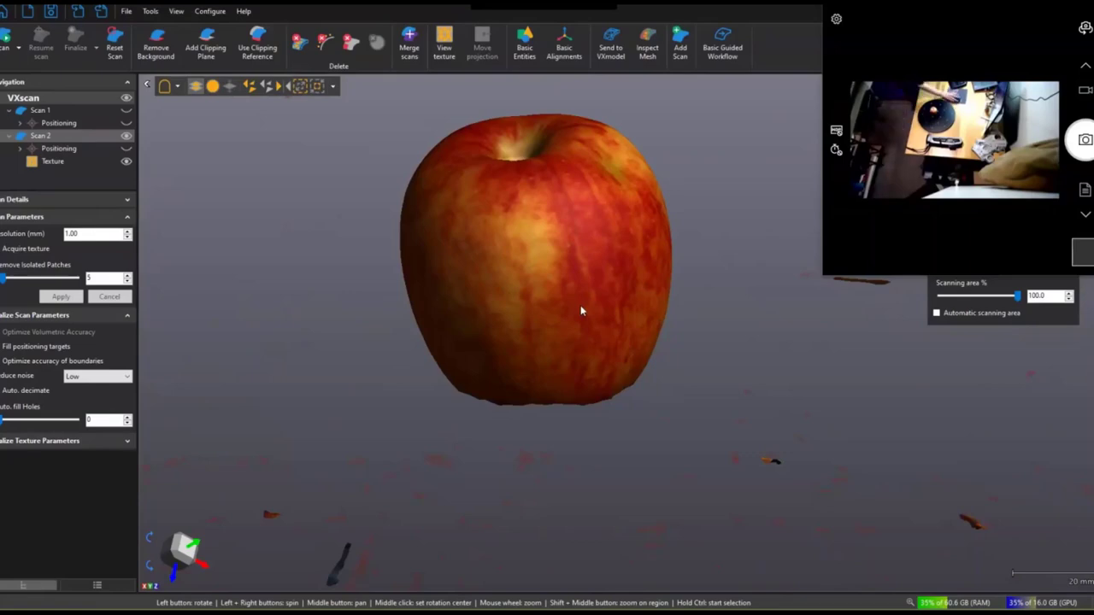
left_click_drag(610, 257, 652, 258)
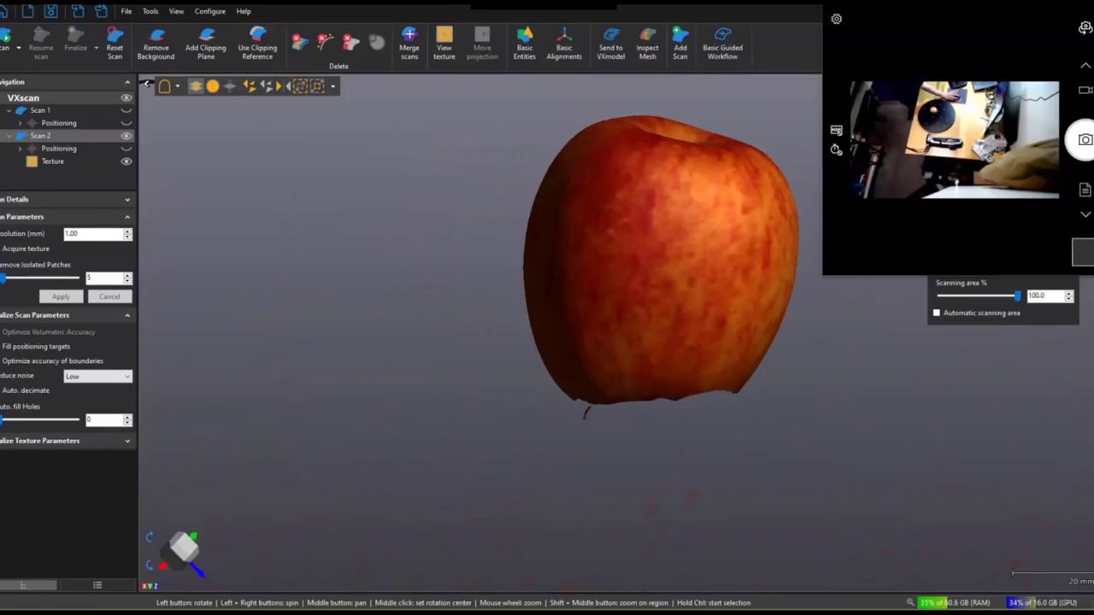
left_click_drag(689, 233, 581, 299)
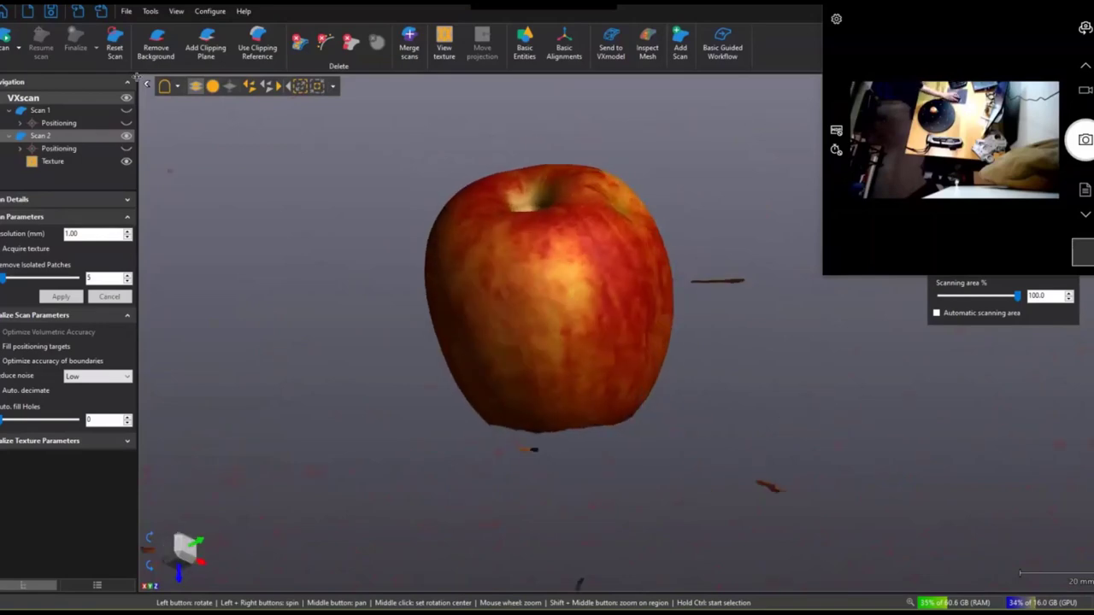
left_click(125, 11)
mouse_move(149, 112)
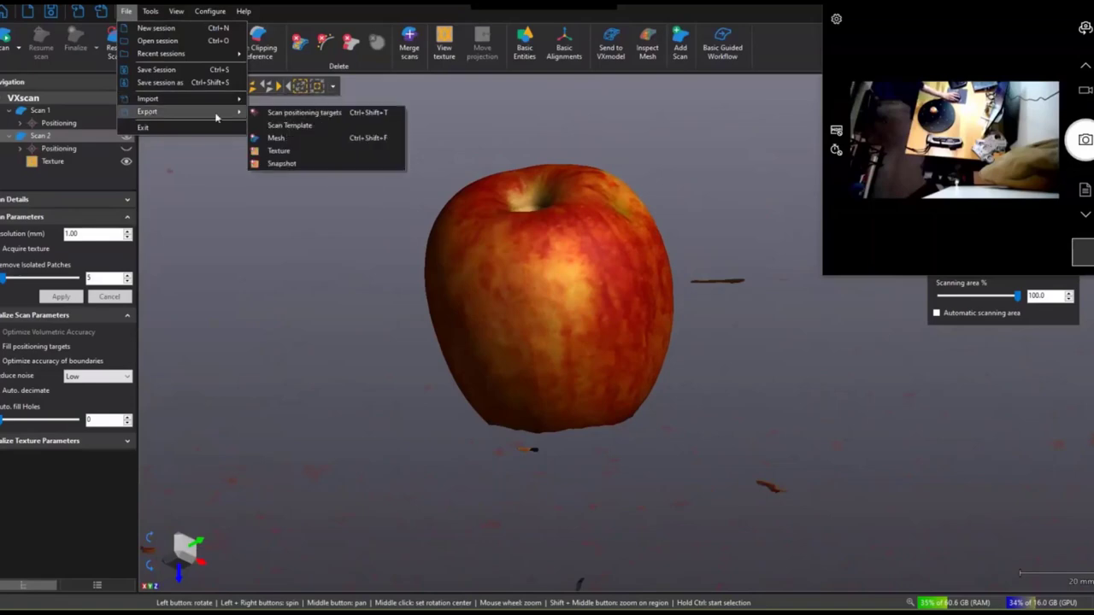
left_click(329, 151)
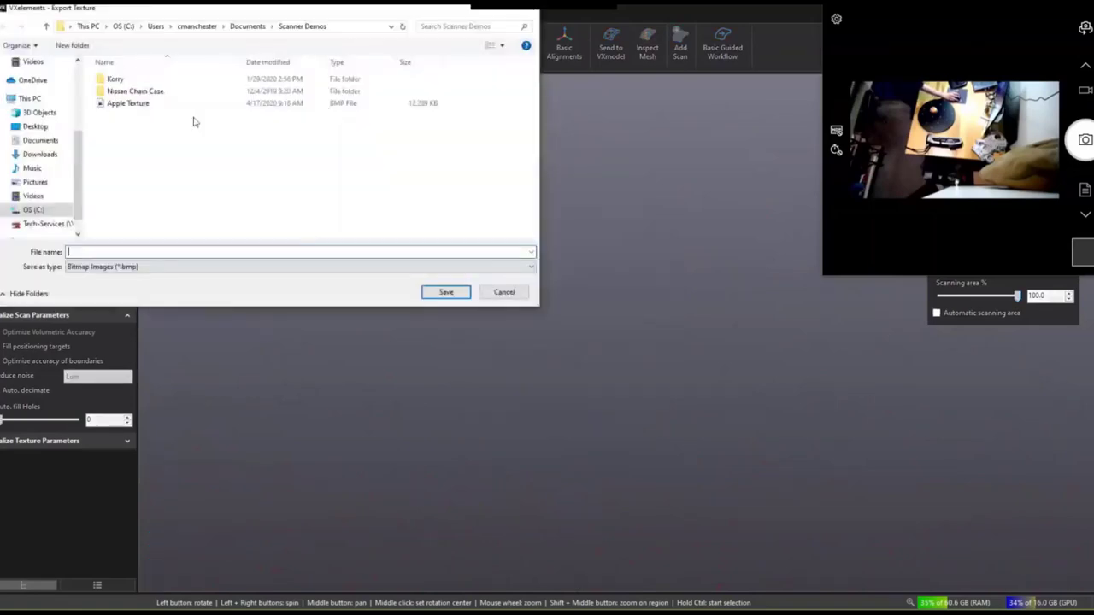
left_click(141, 103)
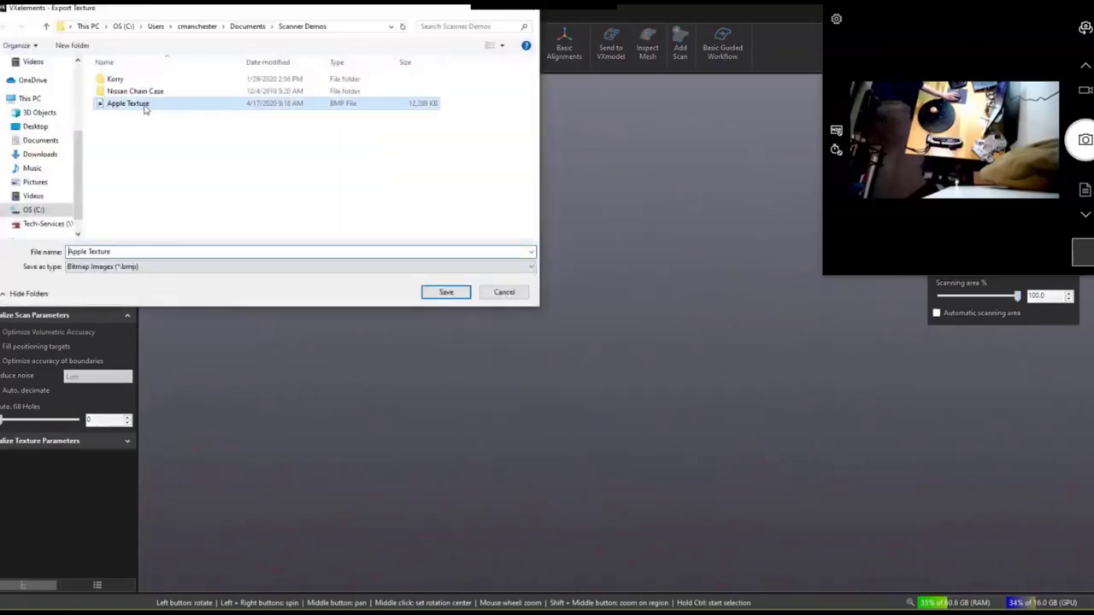
left_click(441, 294)
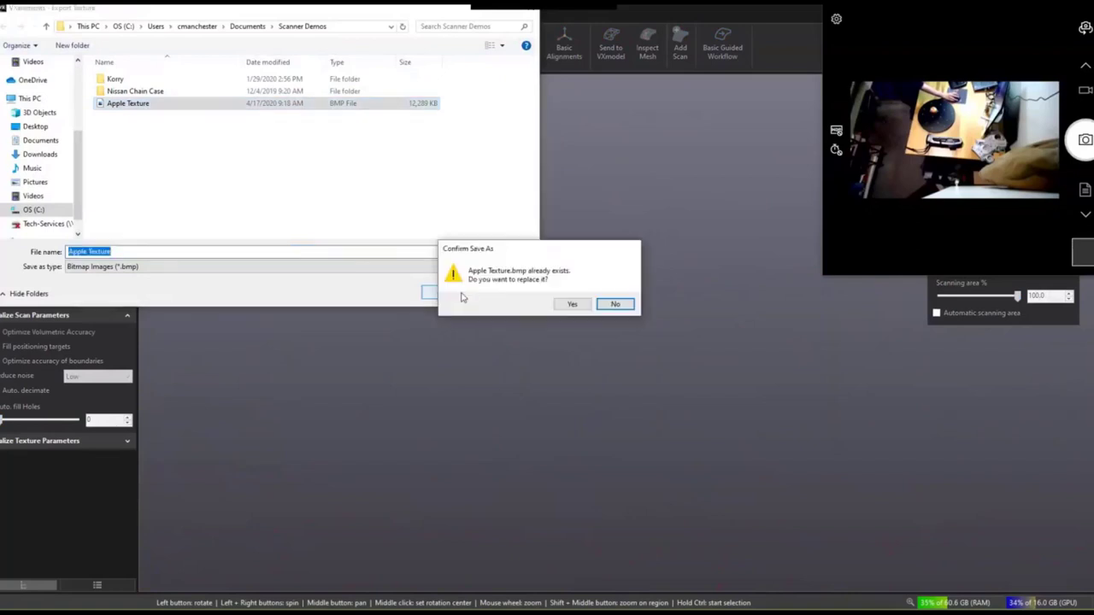
left_click(608, 305)
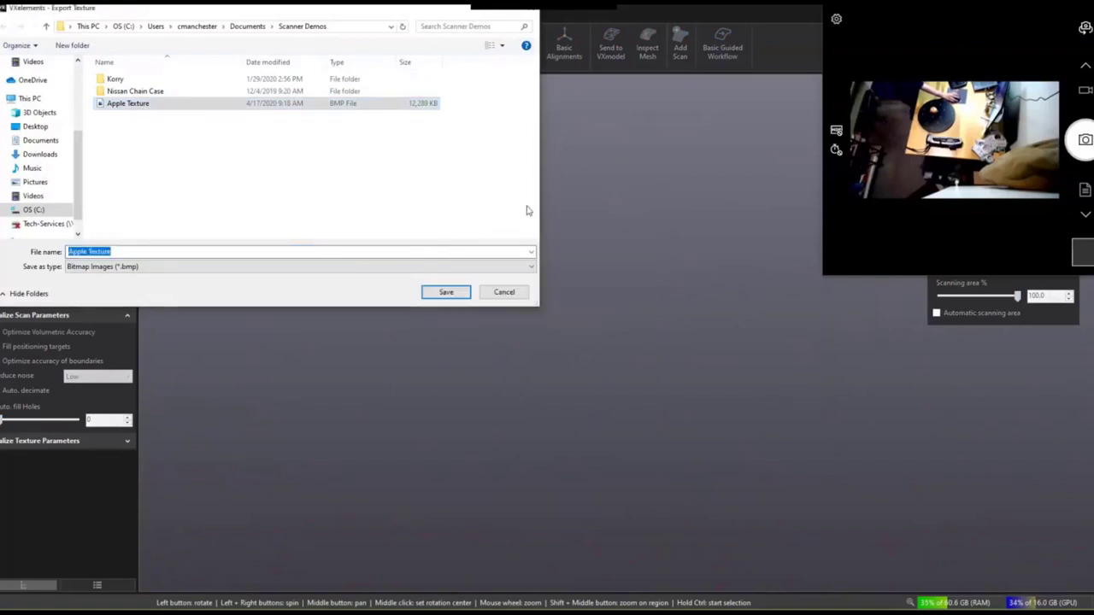
left_click(502, 292)
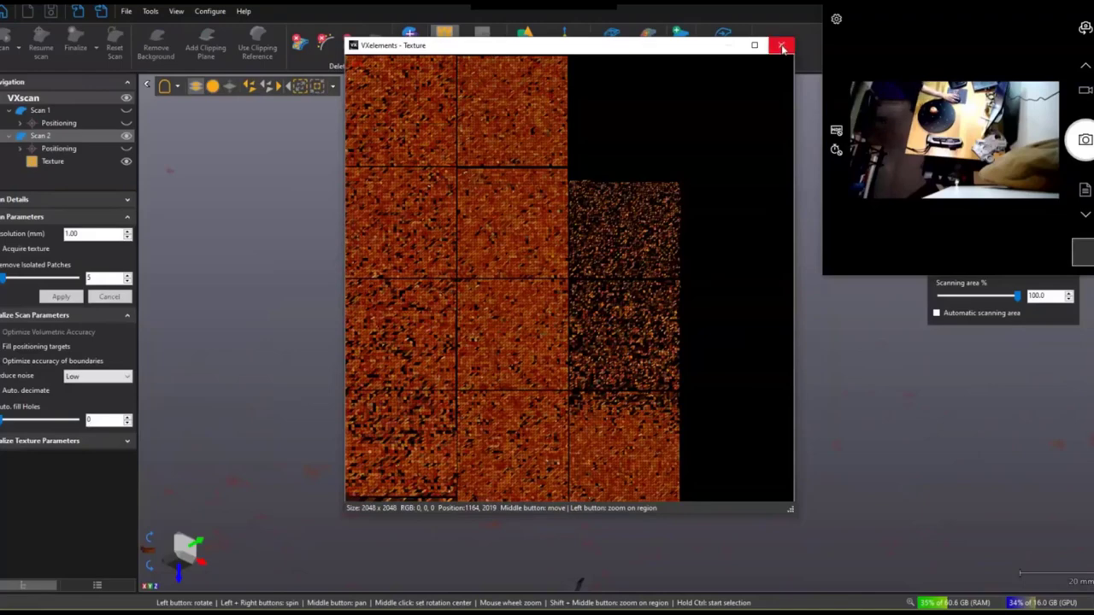
Step: Close the texture view and switch from Scan 2 to Scan 1, hiding Scan 2
left_click(783, 46)
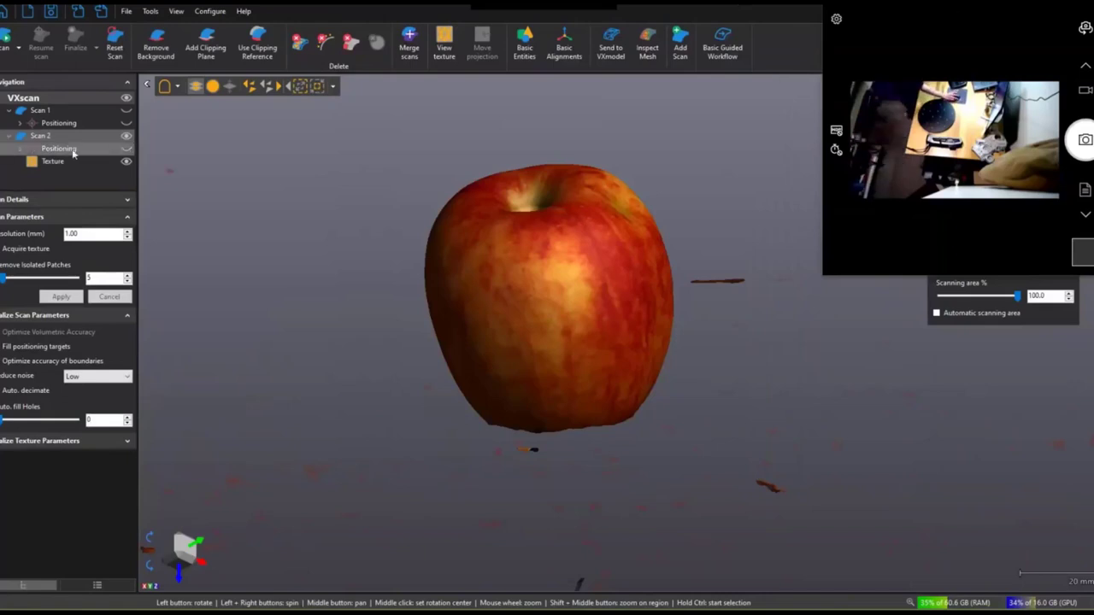
left_click(126, 135)
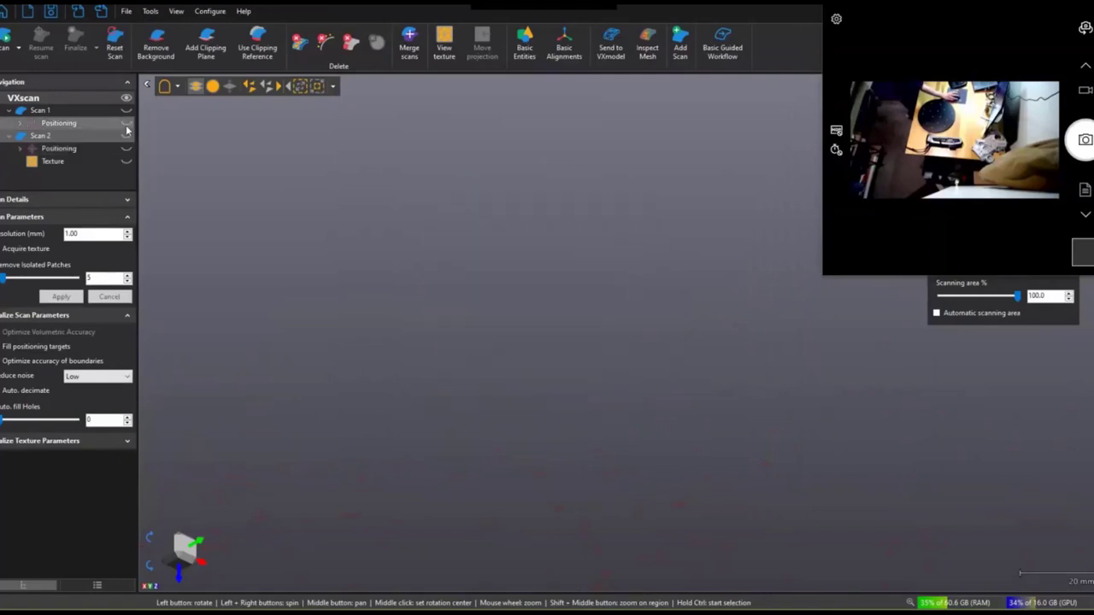
left_click(51, 113)
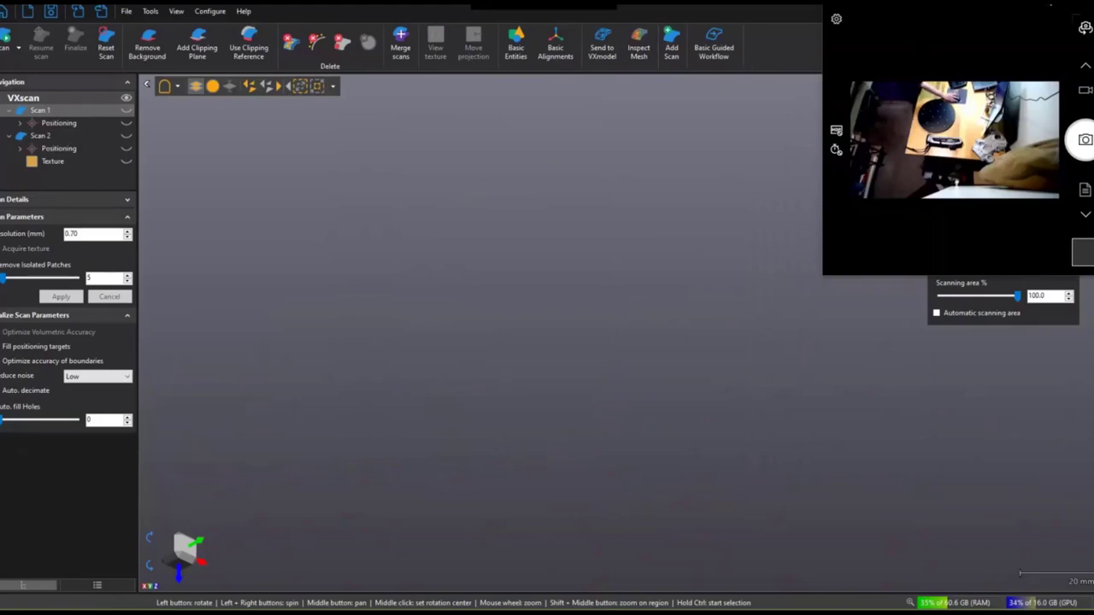
Step: Show Scan 1 again, fit it to the screen and bring the front of the housing into close view
left_click(493, 185)
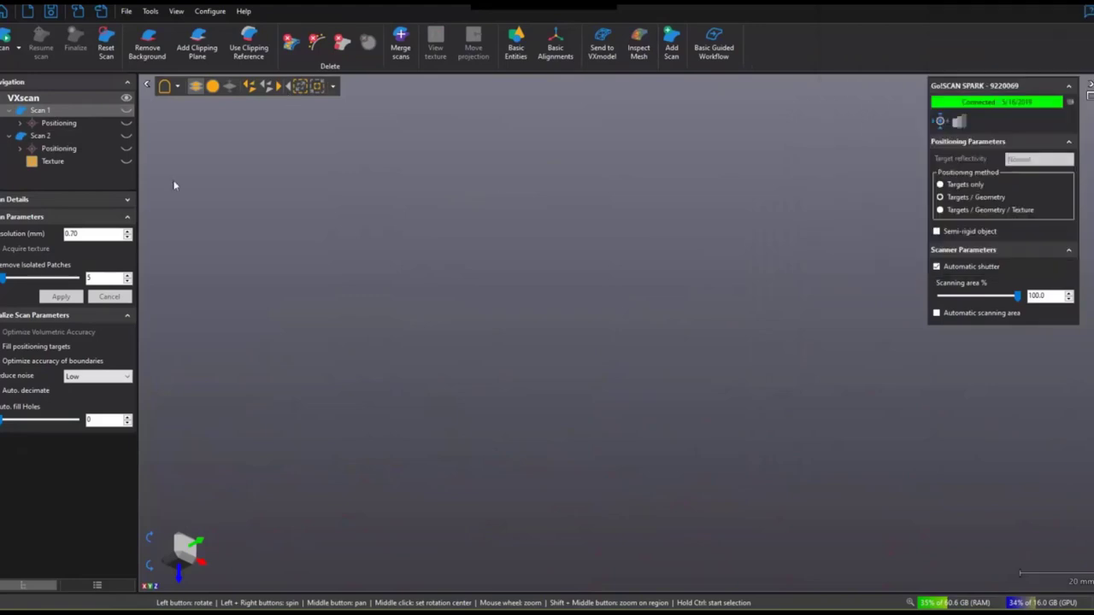
left_click(125, 111)
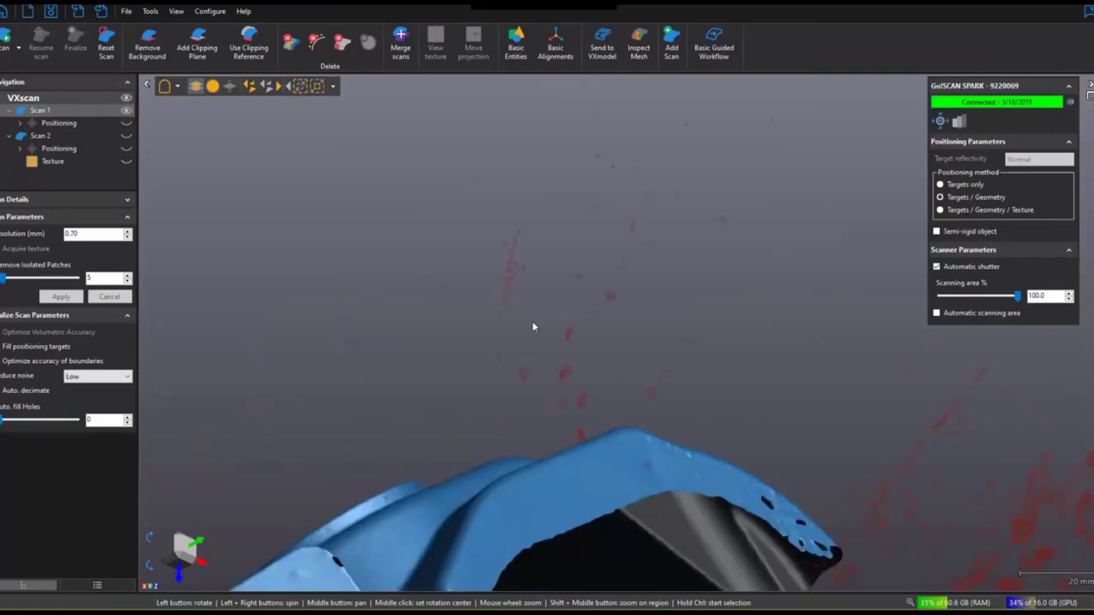
scroll(598, 342, "up", 3)
right_click(606, 305)
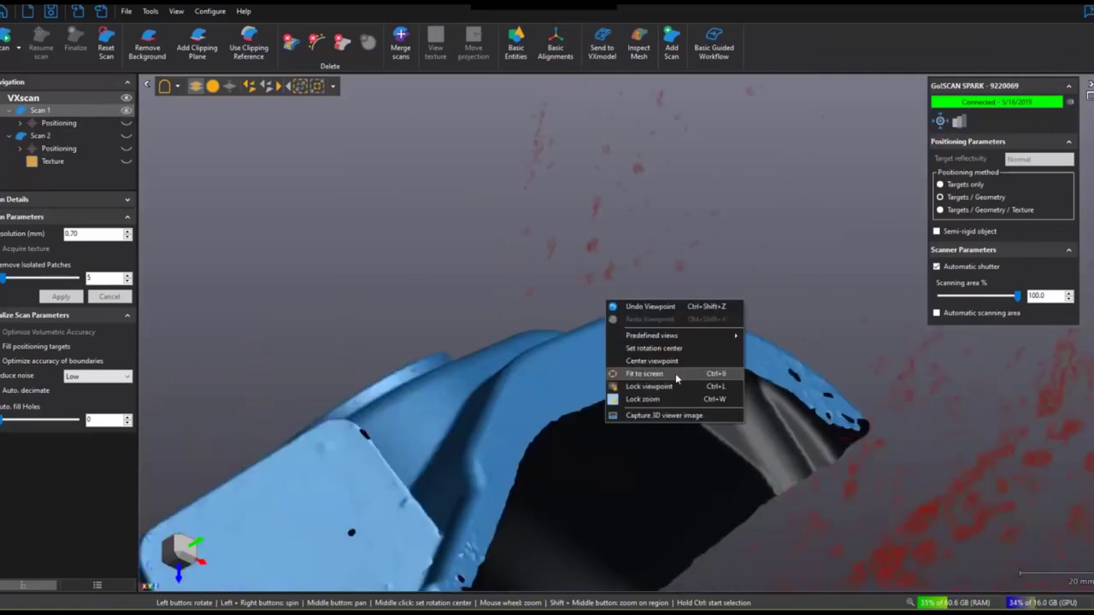
left_click(675, 373)
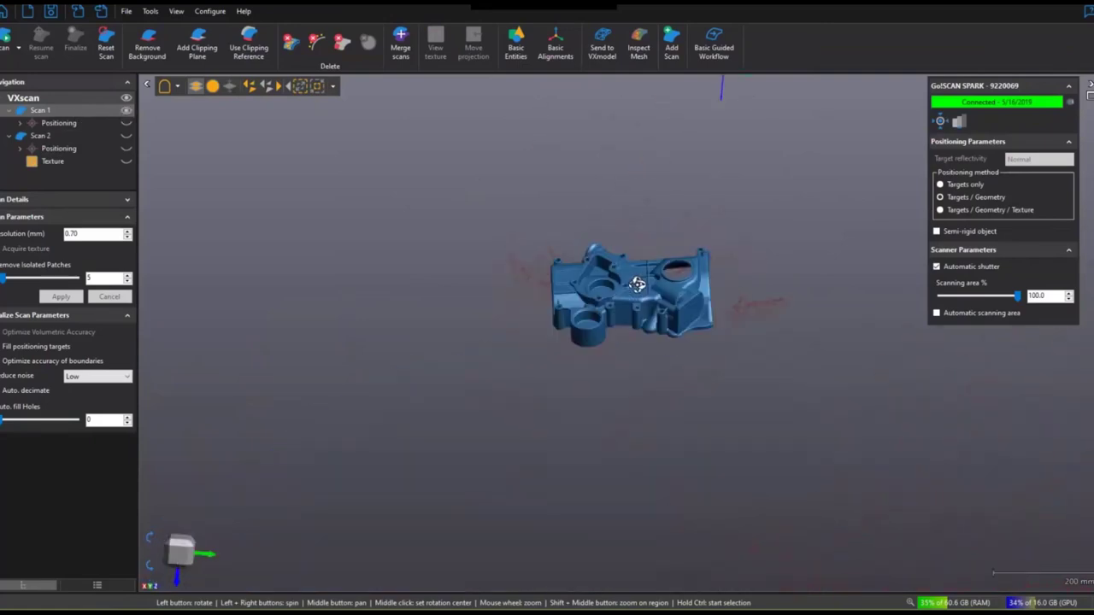
scroll(651, 299, "up", 3)
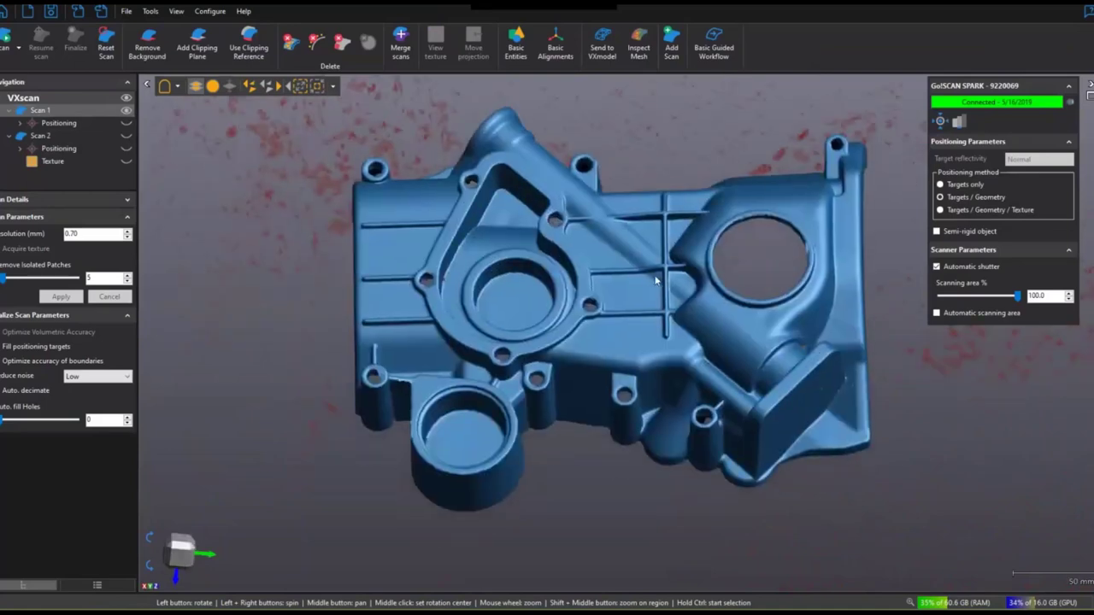
Step: Send the finalized housing scan to VXmodel as a mesh
left_click(599, 49)
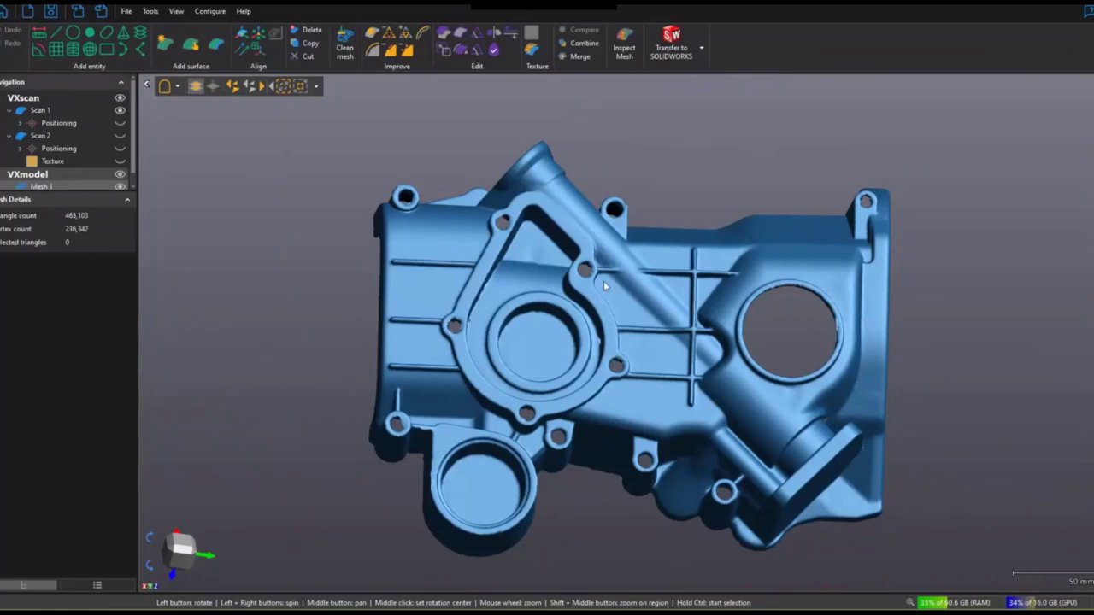
left_click_drag(603, 280, 583, 308)
middle_click_drag(583, 309, 637, 281)
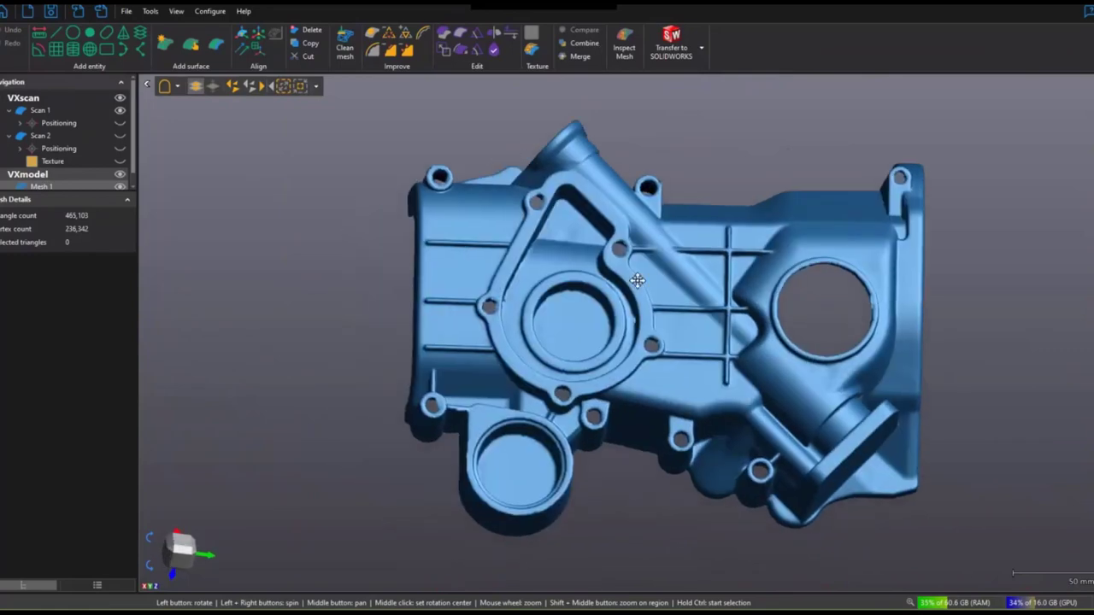
left_click_drag(637, 280, 641, 295)
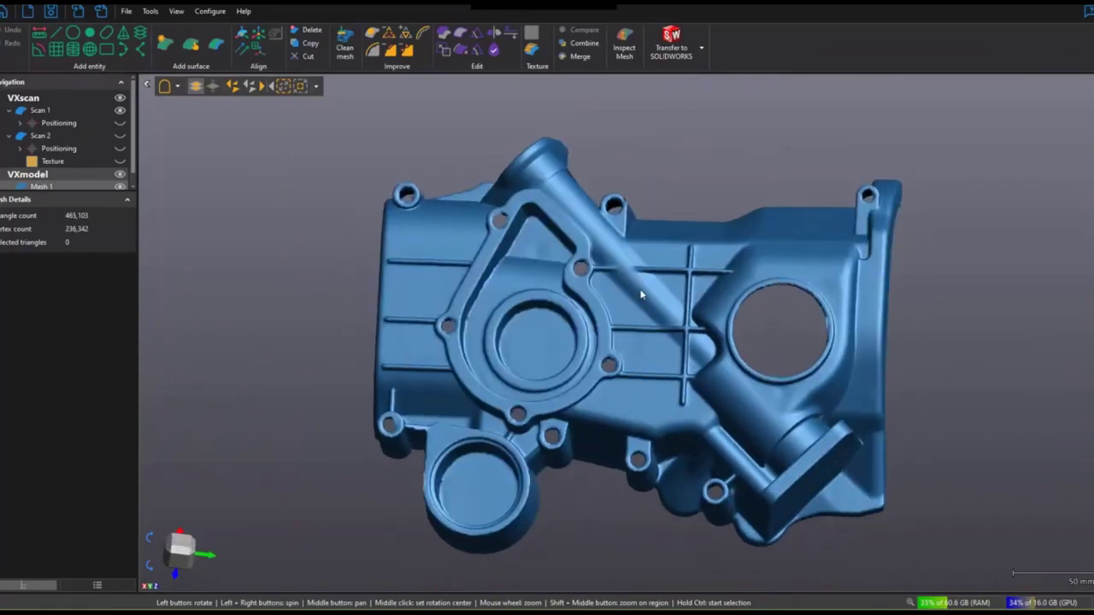
Step: Run Clean mesh on Mesh 1 and apply the automatic repair of the detected defects
left_click(349, 57)
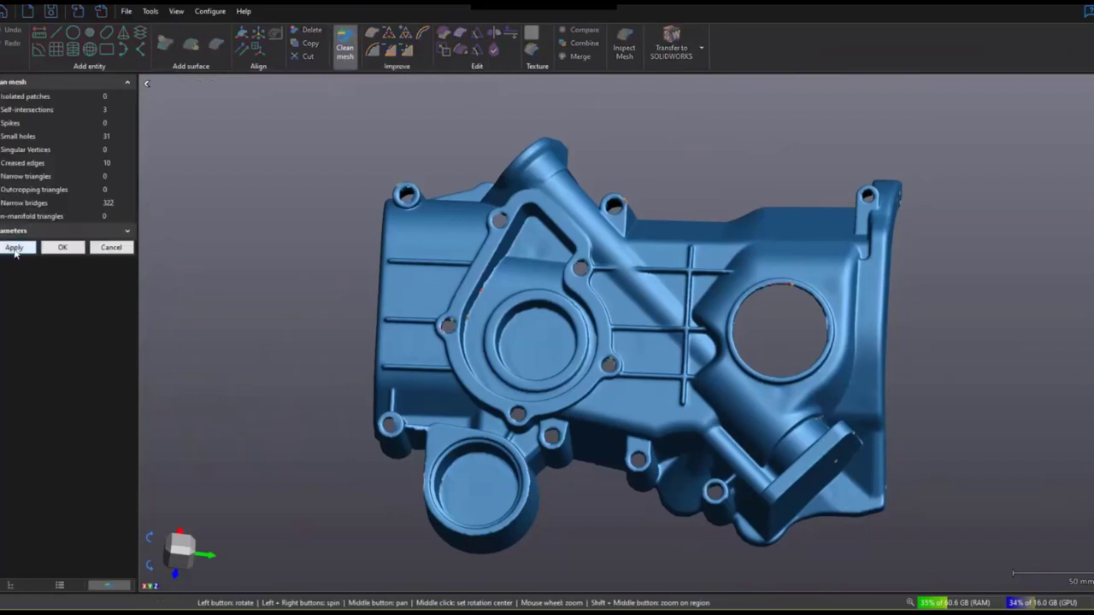
left_click(15, 248)
left_click(62, 247)
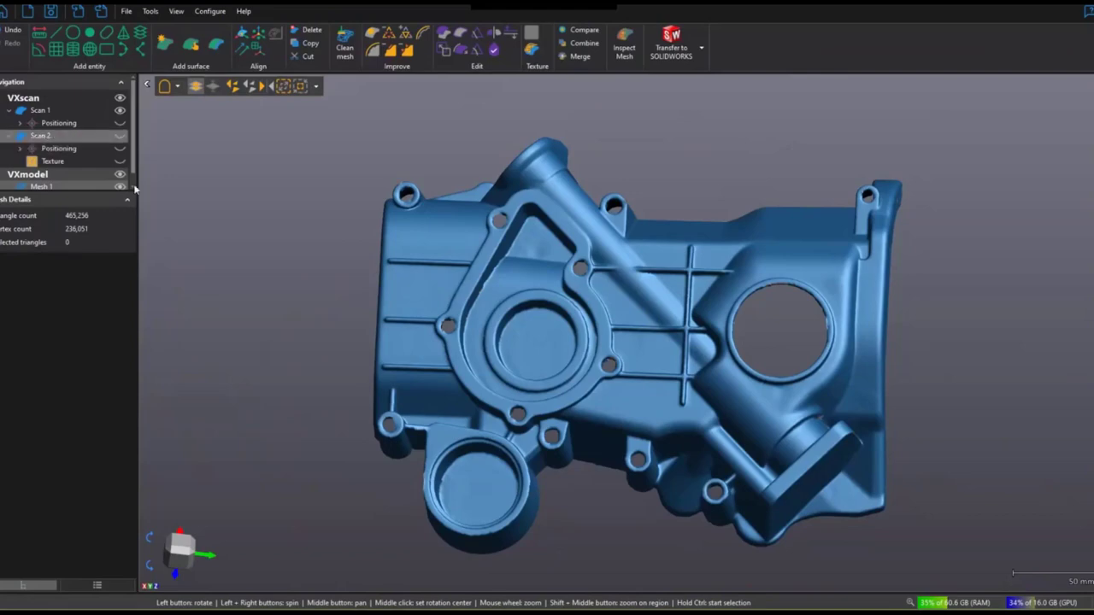
Step: Start Fill Holes on the mesh and fill the small hole in the end flange and the one near the angled port
scroll(348, 247, "down", 3)
scroll(491, 288, "up", 3)
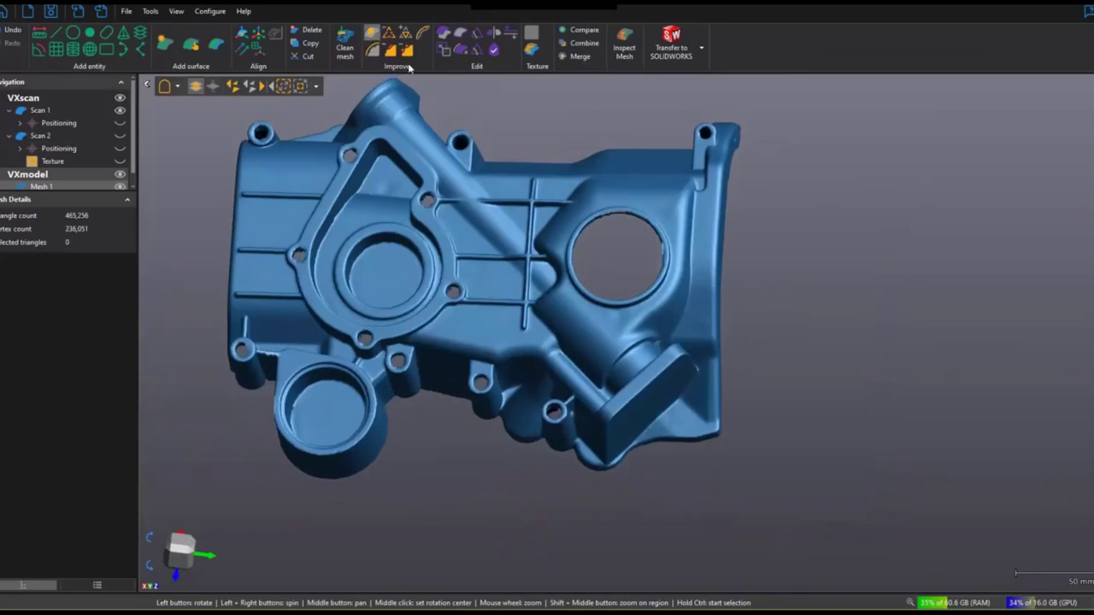
left_click(372, 34)
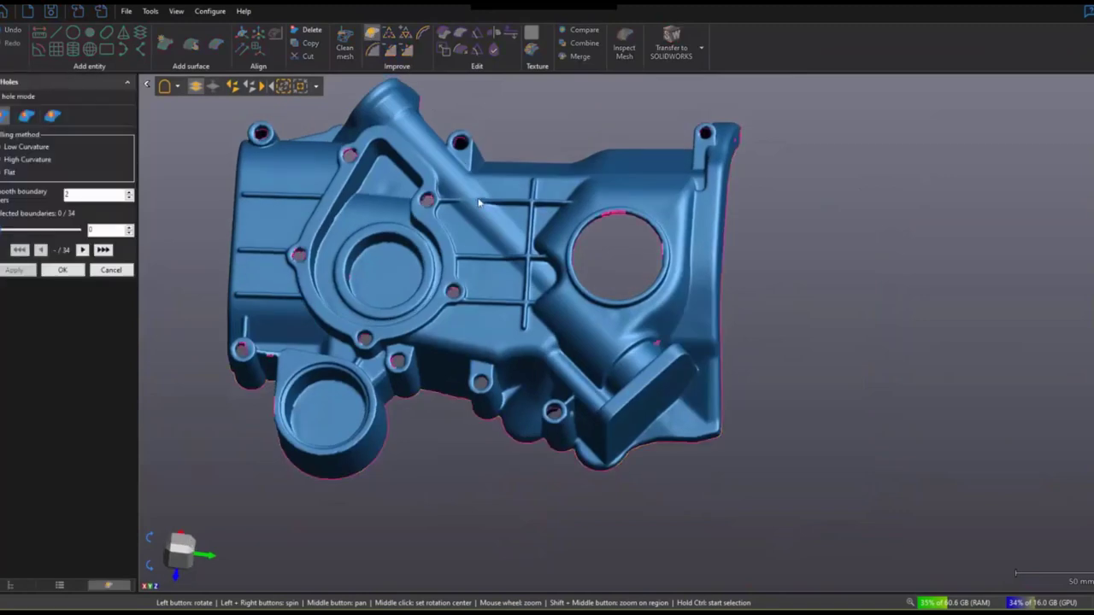
middle_click_drag(438, 187, 446, 226)
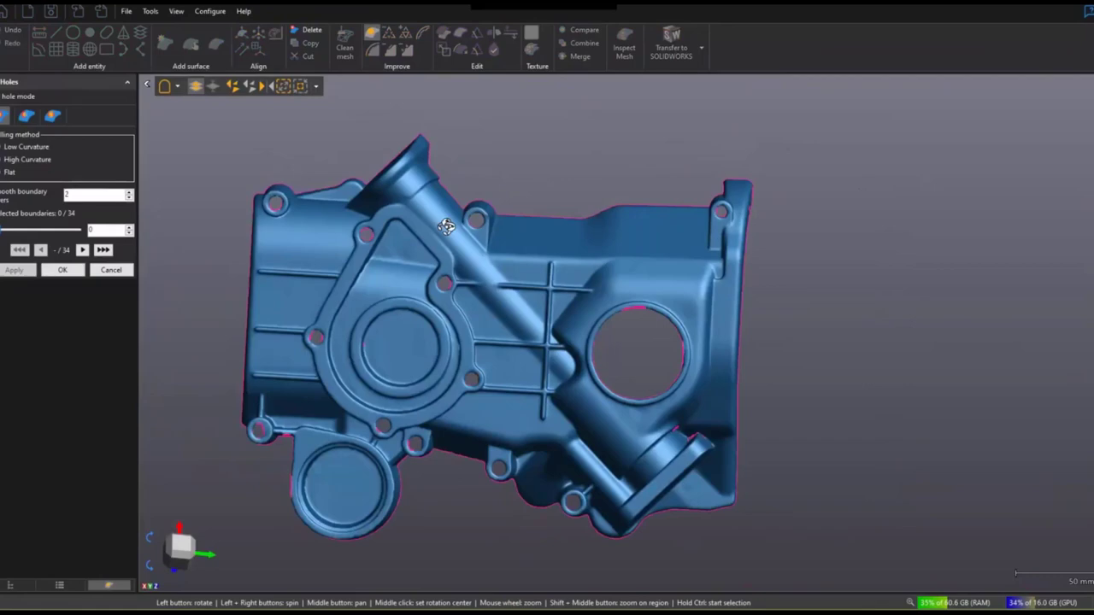
left_click_drag(446, 226, 459, 122)
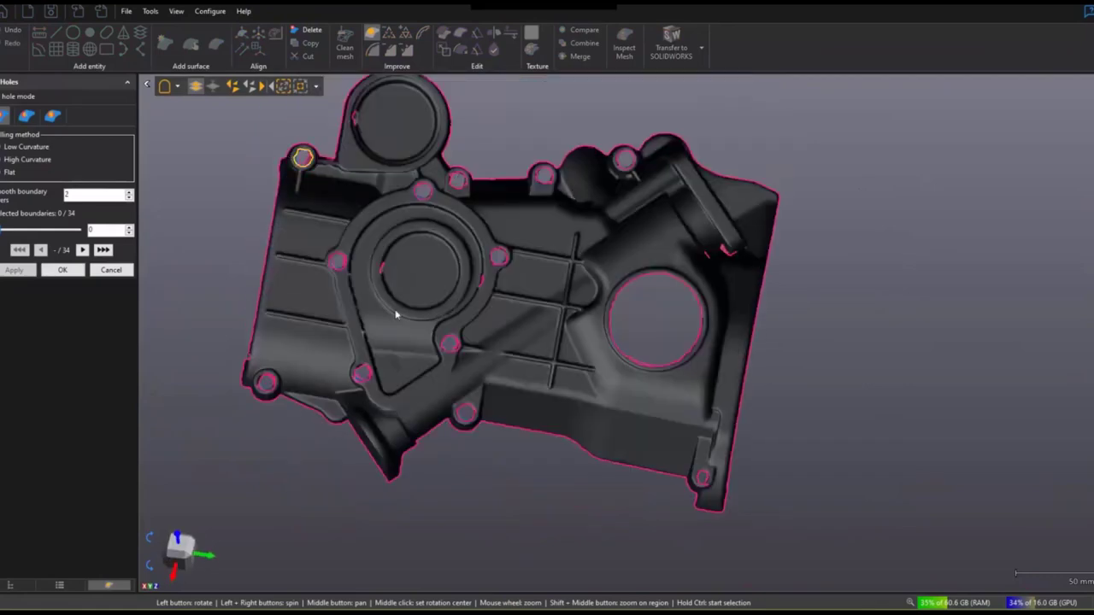
left_click_drag(527, 261, 479, 344)
scroll(623, 139, "up", 5)
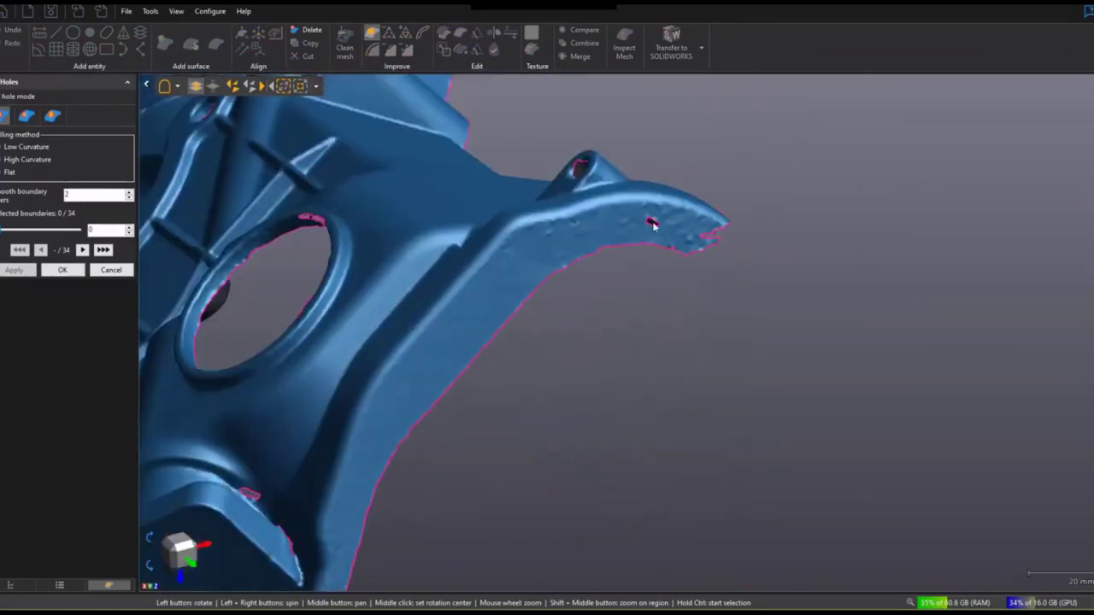
left_click(652, 223)
left_click_drag(673, 255, 595, 172)
middle_click_drag(594, 173, 576, 227)
left_click(556, 247)
Step: Fill the remaining gap at the corner of the angled port's flange plate
middle_click_drag(659, 252, 687, 231)
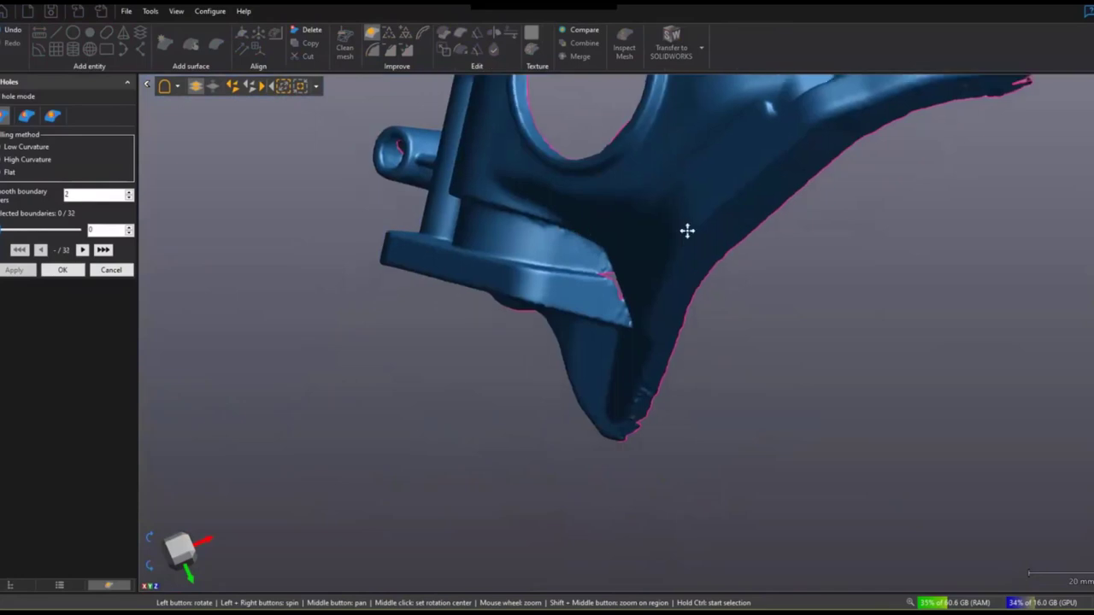
left_click_drag(687, 231, 735, 384)
scroll(718, 275, "up", 5)
scroll(718, 275, "down", 5)
left_click(757, 403)
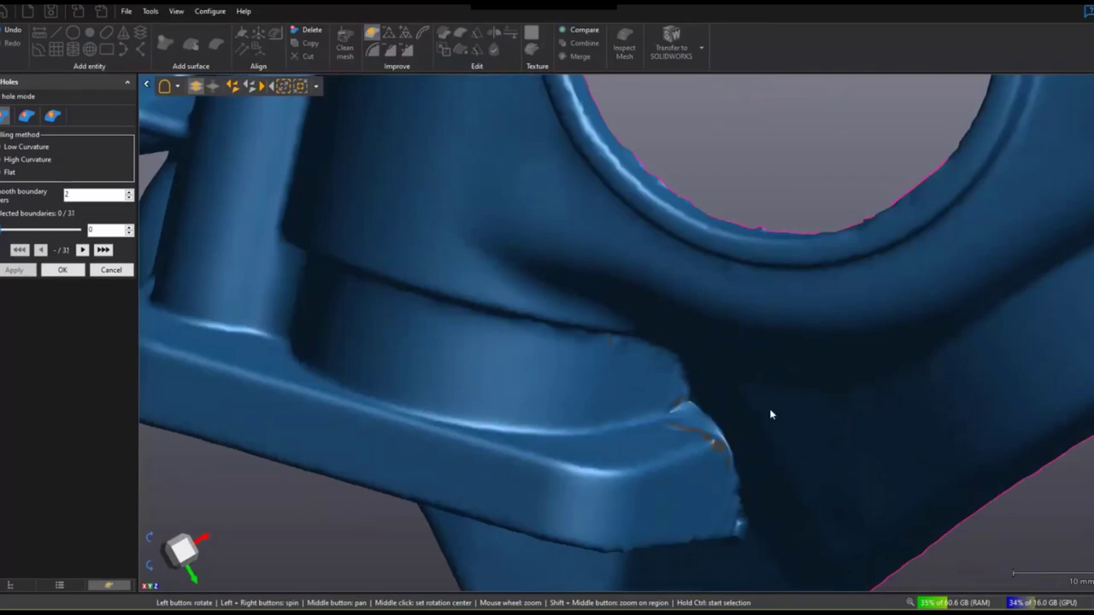
Step: Check the remaining boundaries around the housing and accept the hole filling
left_click_drag(774, 411, 784, 362)
scroll(784, 362, "down", 5)
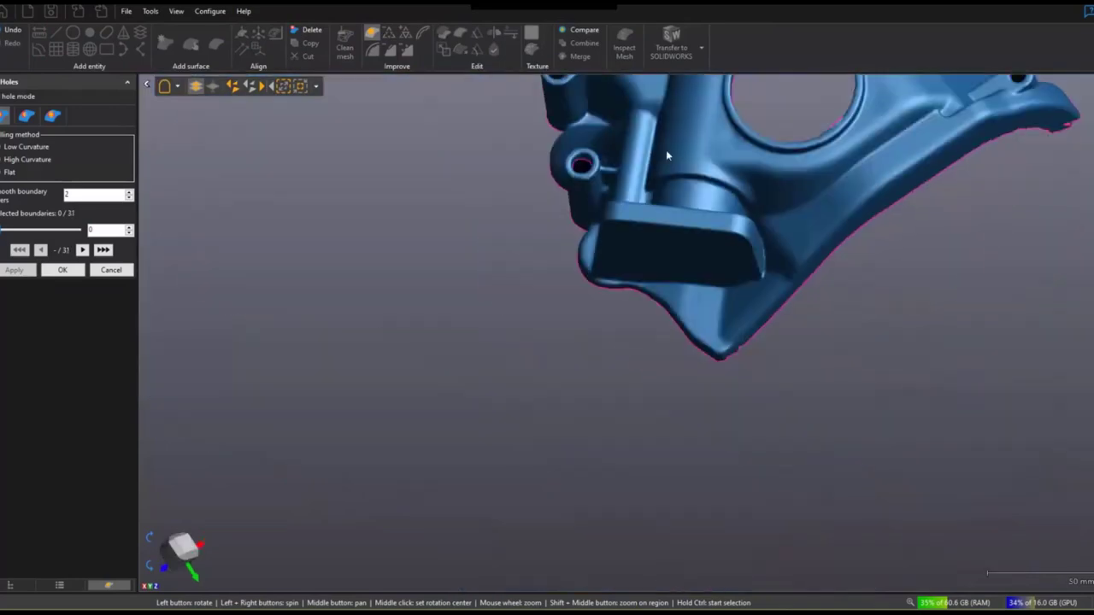
left_click_drag(667, 155, 697, 401)
scroll(773, 351, "up", 3)
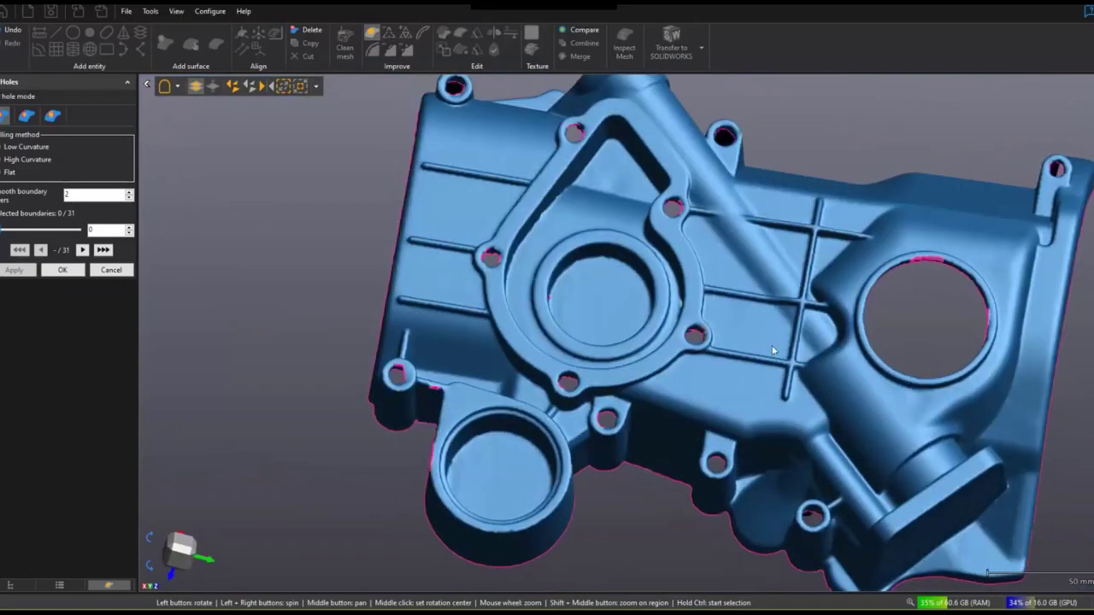
left_click(982, 215)
left_click(62, 269)
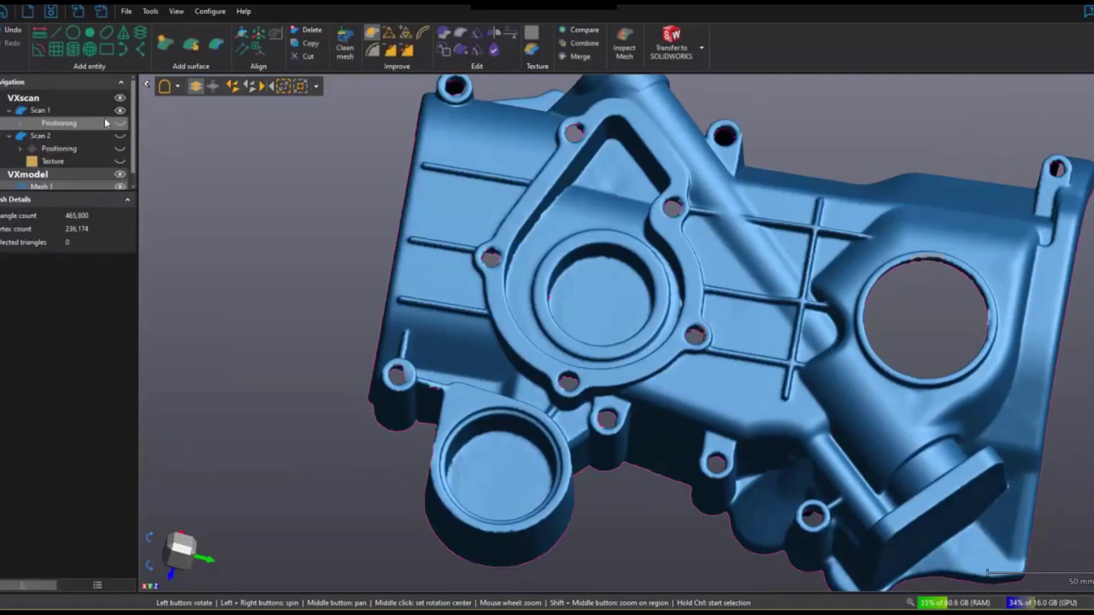
Step: Hide and collapse the VXscan group, leaving only Mesh 1 of the housing displayed
left_click(2, 100)
left_click_drag(587, 247, 505, 295)
middle_click_drag(558, 307, 661, 245)
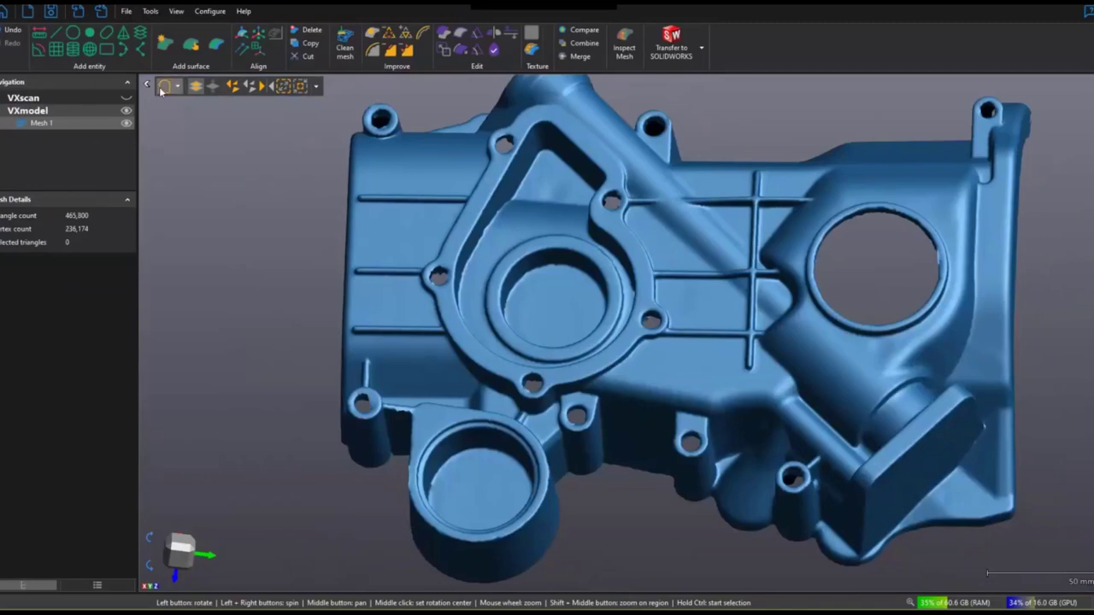
Step: Start a plane by triangle selection, select every section of the pump opening's raised mounting face, and grow the selection once
left_click(56, 49)
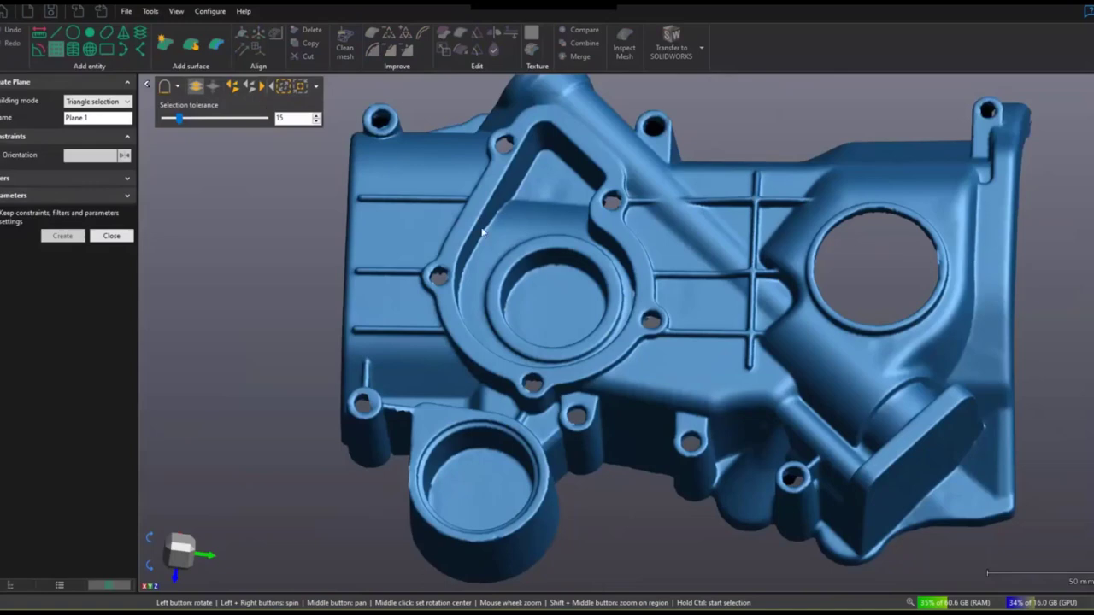
left_click(471, 350, "ctrl")
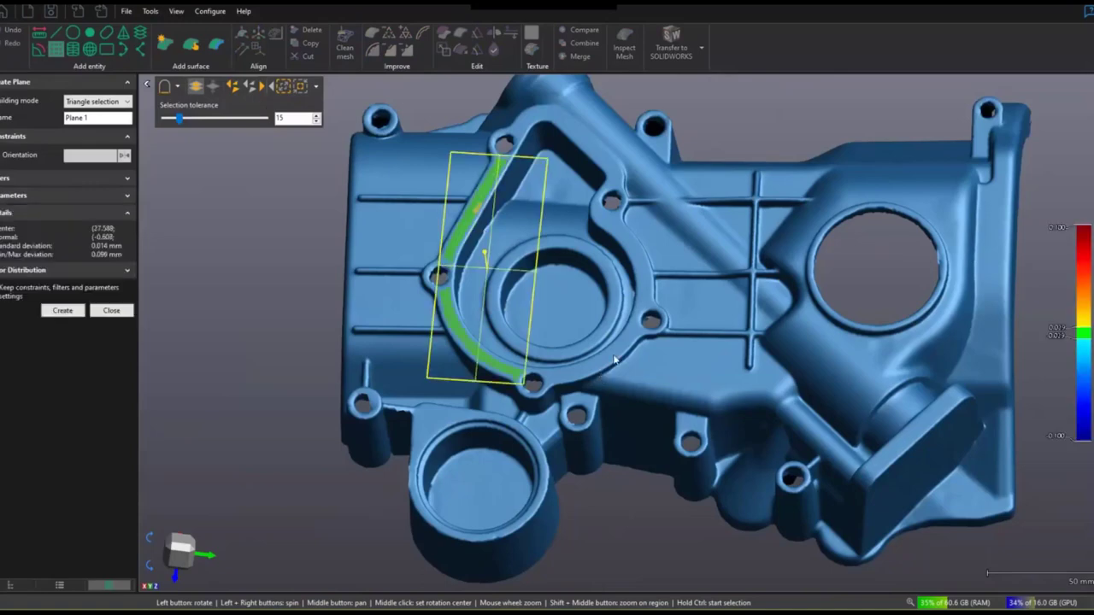
left_click(643, 272, "ctrl")
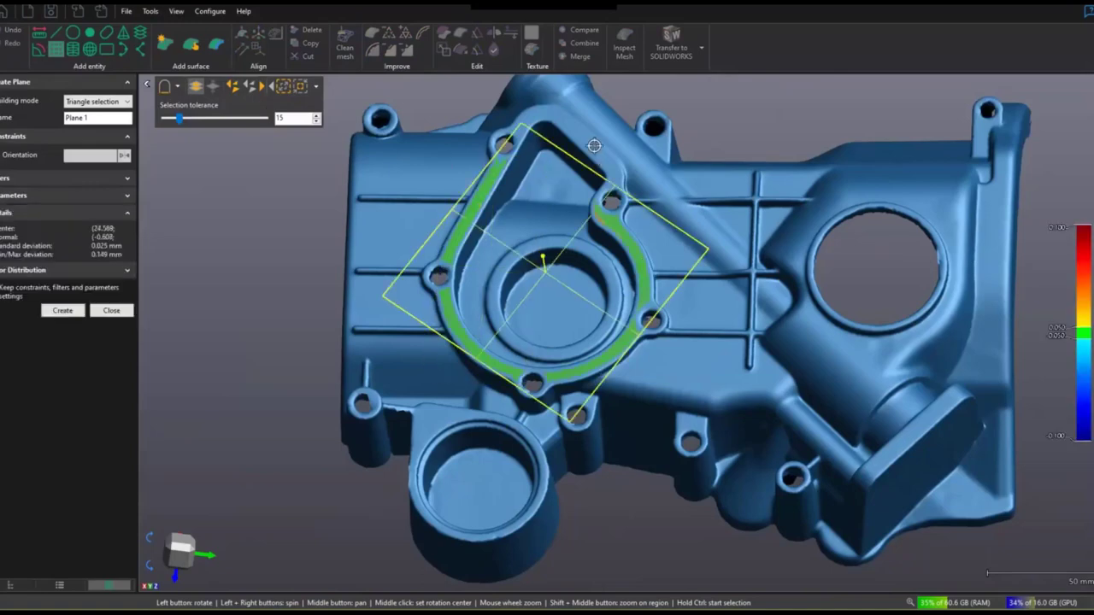
left_click(590, 144, "ctrl")
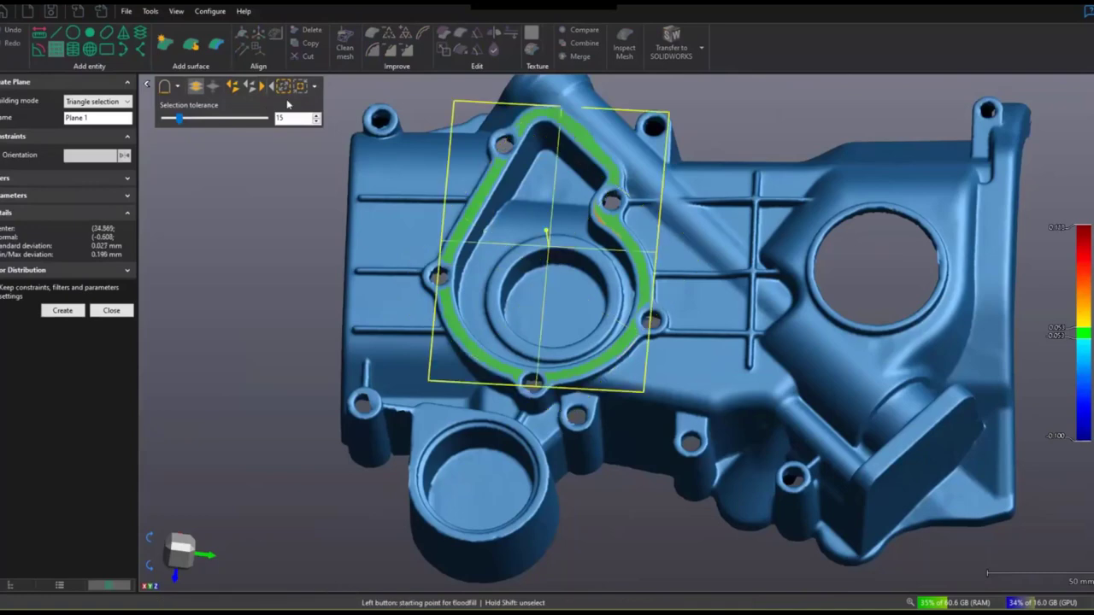
left_click(178, 86)
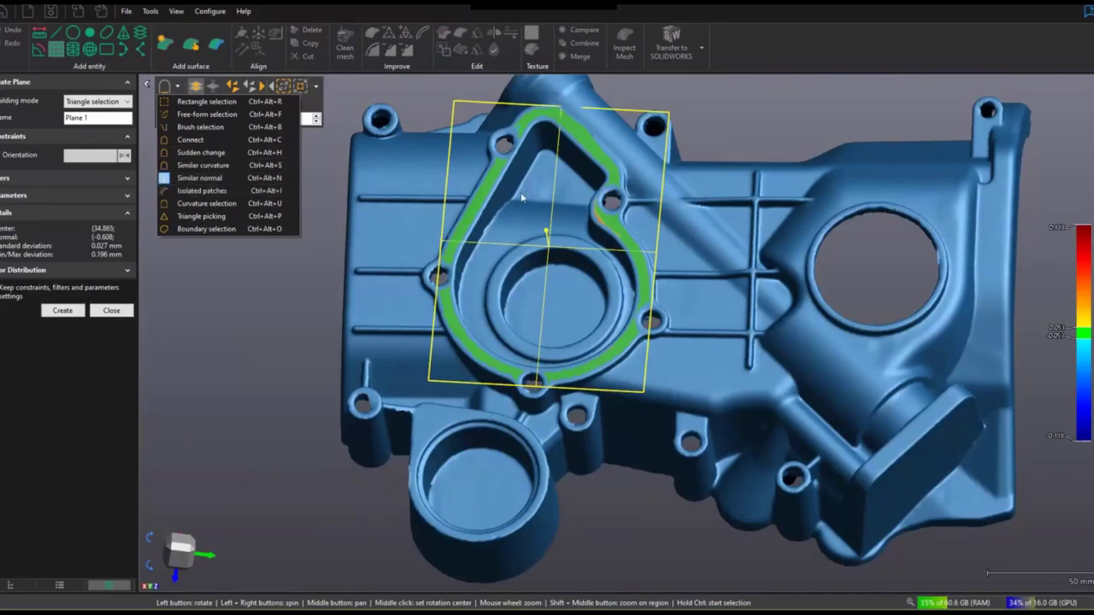
left_click(285, 86)
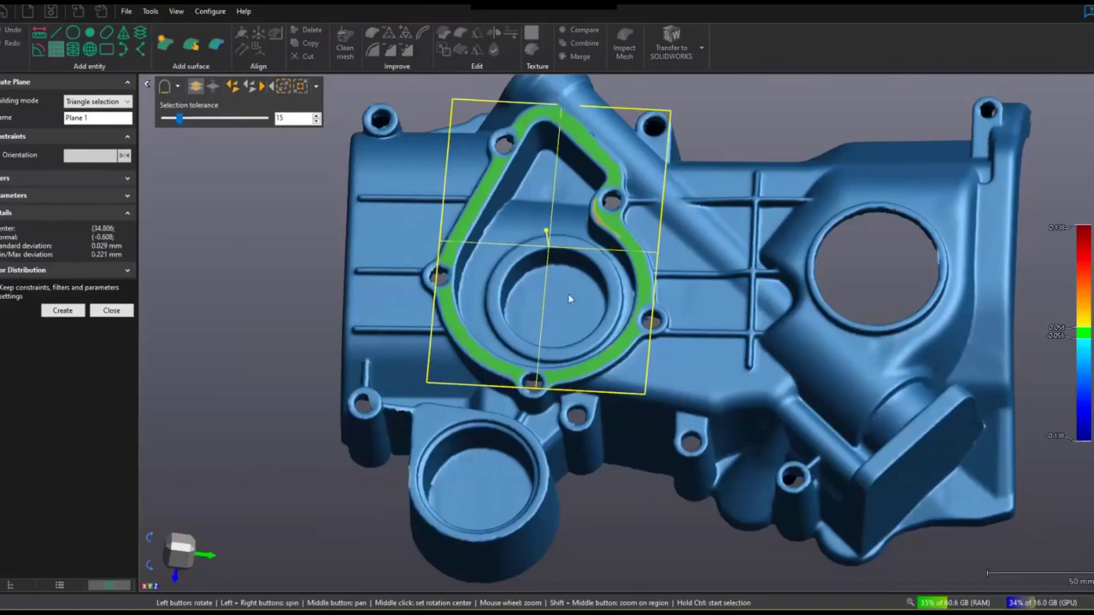
Step: Name the plane Pump Face and create it on the selected mounting surface
scroll(568, 294, "up", 5)
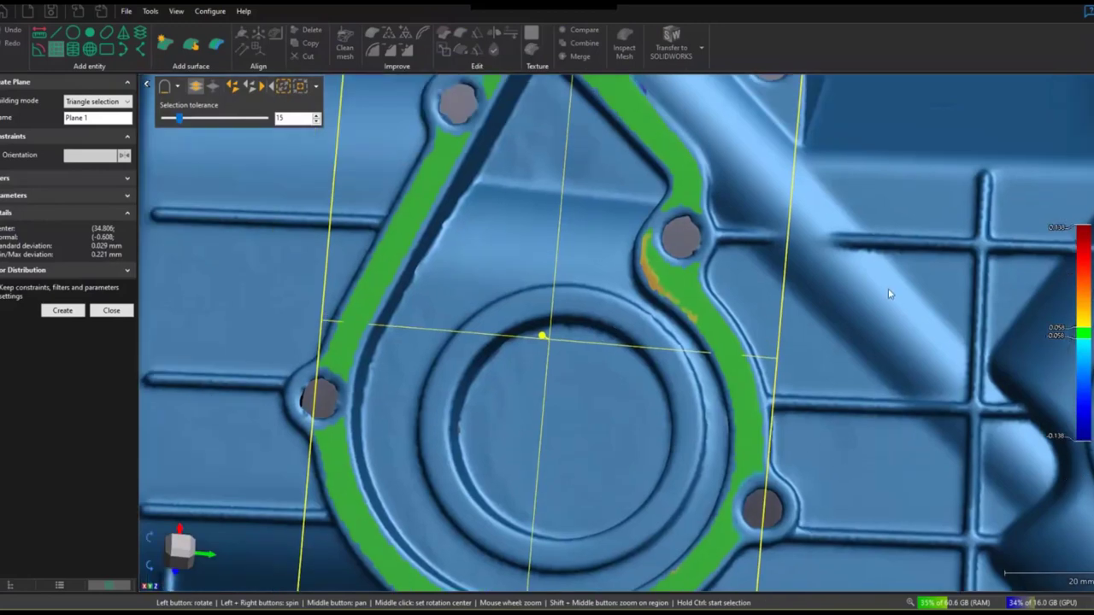
left_click_drag(888, 293, 820, 280)
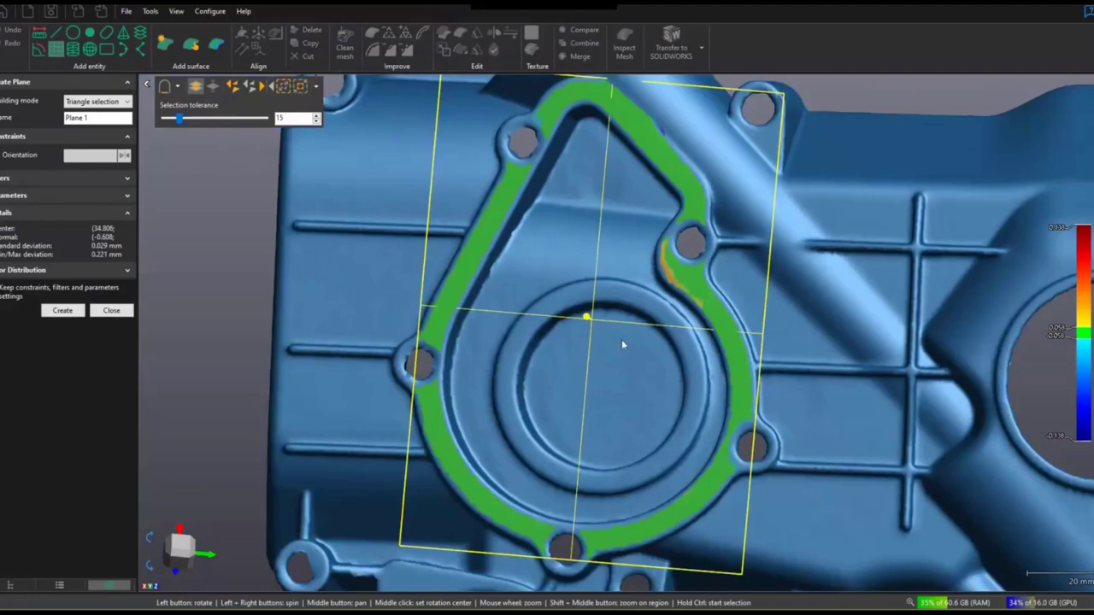
middle_click_drag(620, 351, 591, 352)
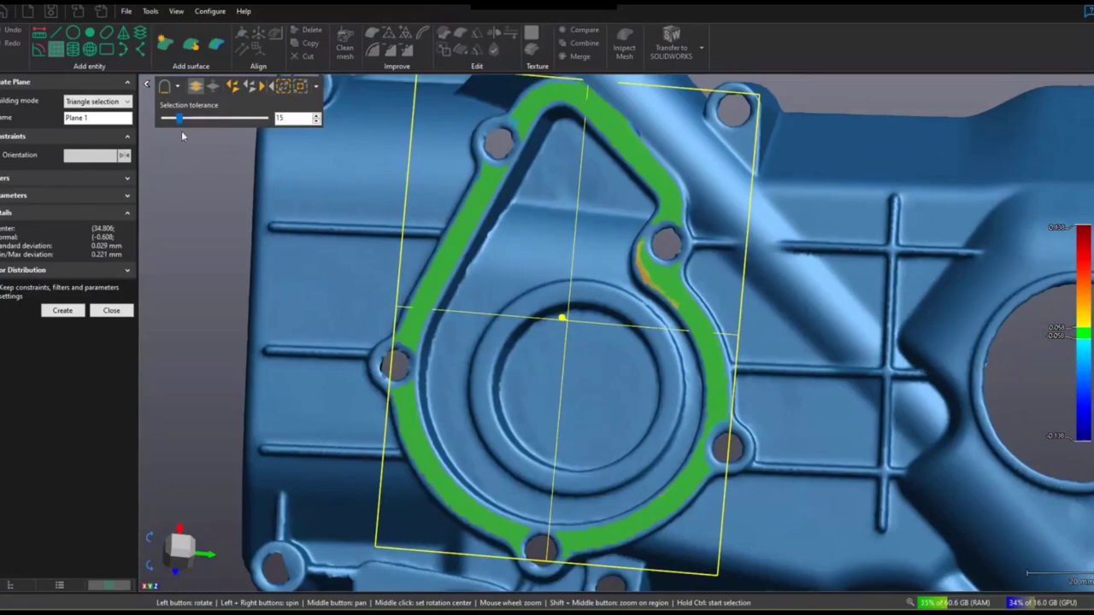
left_click_drag(111, 118, 29, 123)
type("Pump Face")
key("Return")
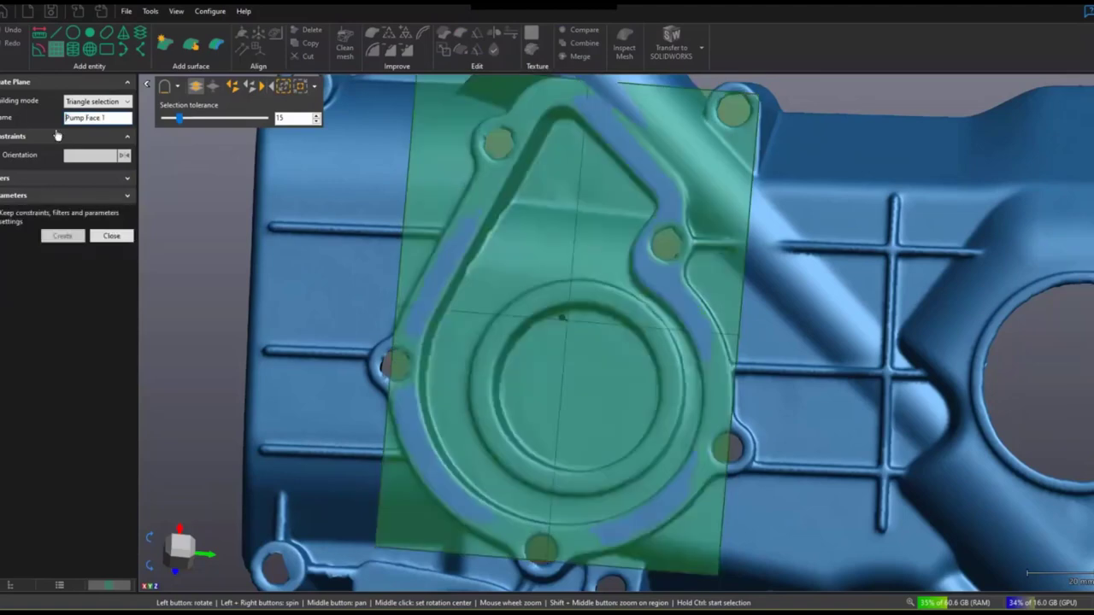
Step: Select the arched end face nearest the pump opening, grow the selection once, and name the new plane Top Face
scroll(598, 316, "up", 2)
scroll(608, 316, "down", 5)
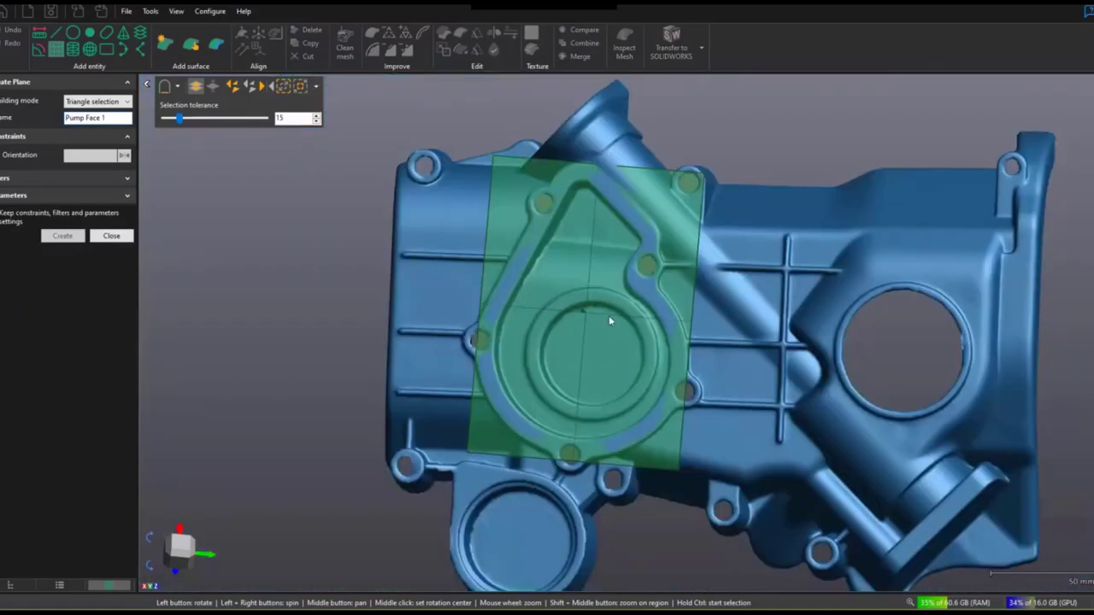
left_click_drag(608, 315, 524, 401)
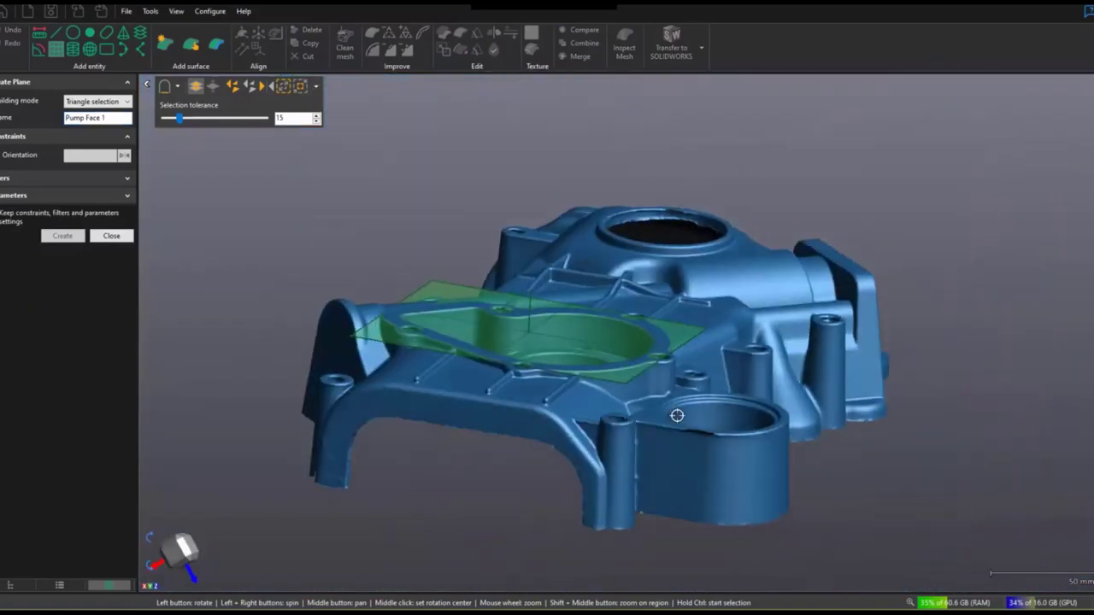
left_click(479, 432)
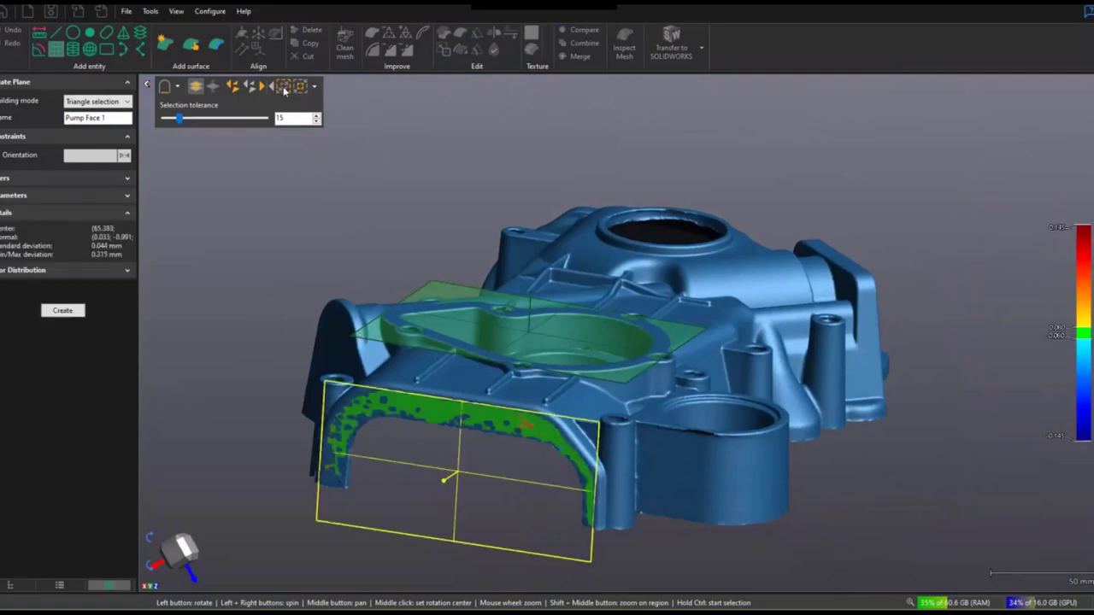
left_click(284, 88)
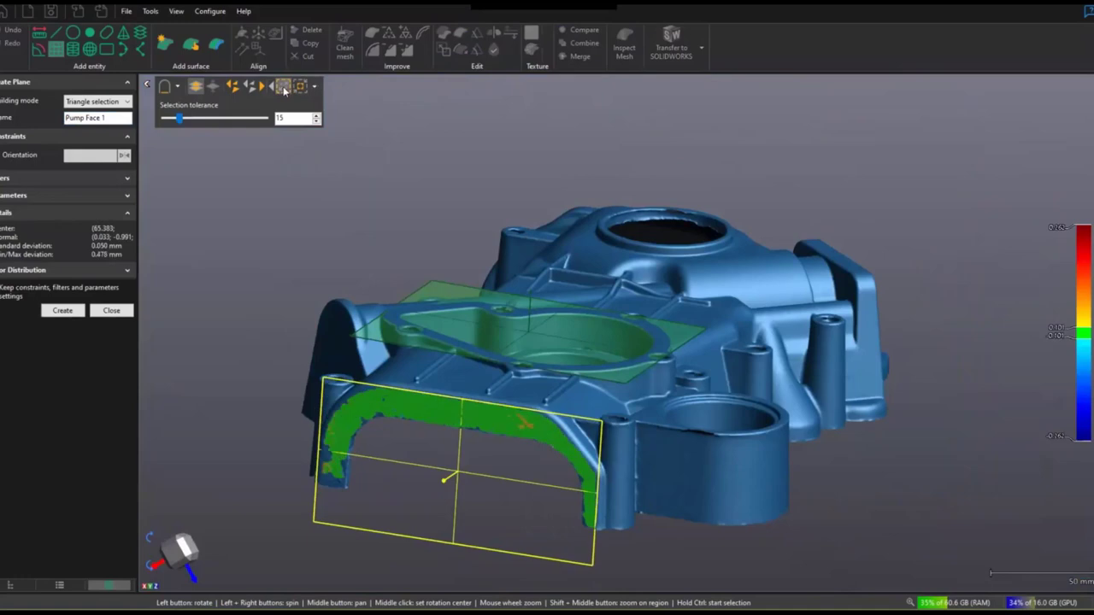
triple_click(106, 117)
type("Top Face")
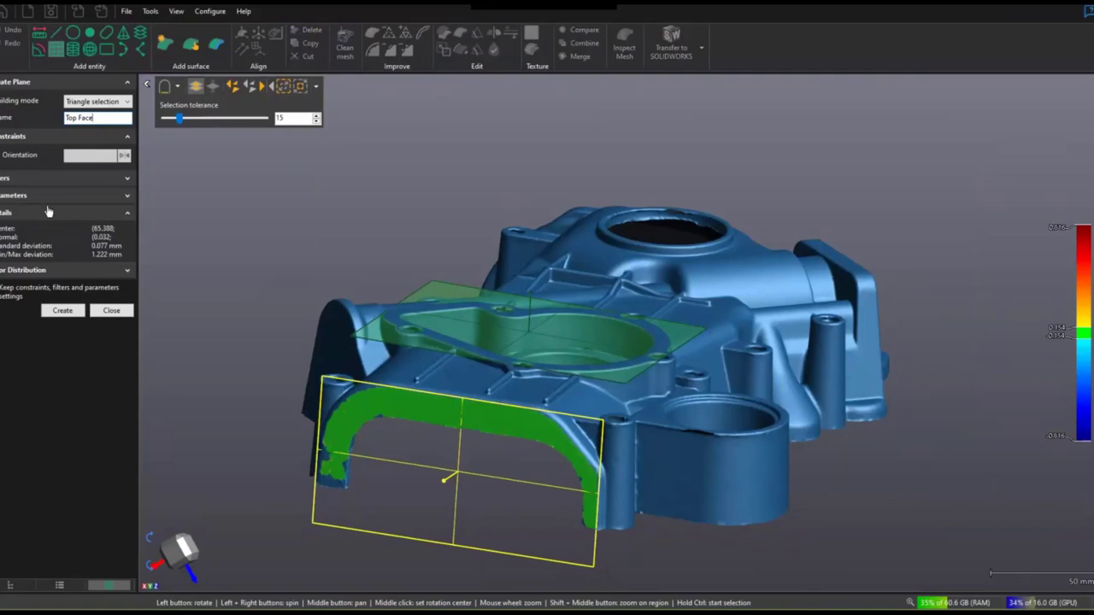
Step: Constrain the Top Face plane's orientation to the Pump Face normal and create the plane
left_click(47, 156)
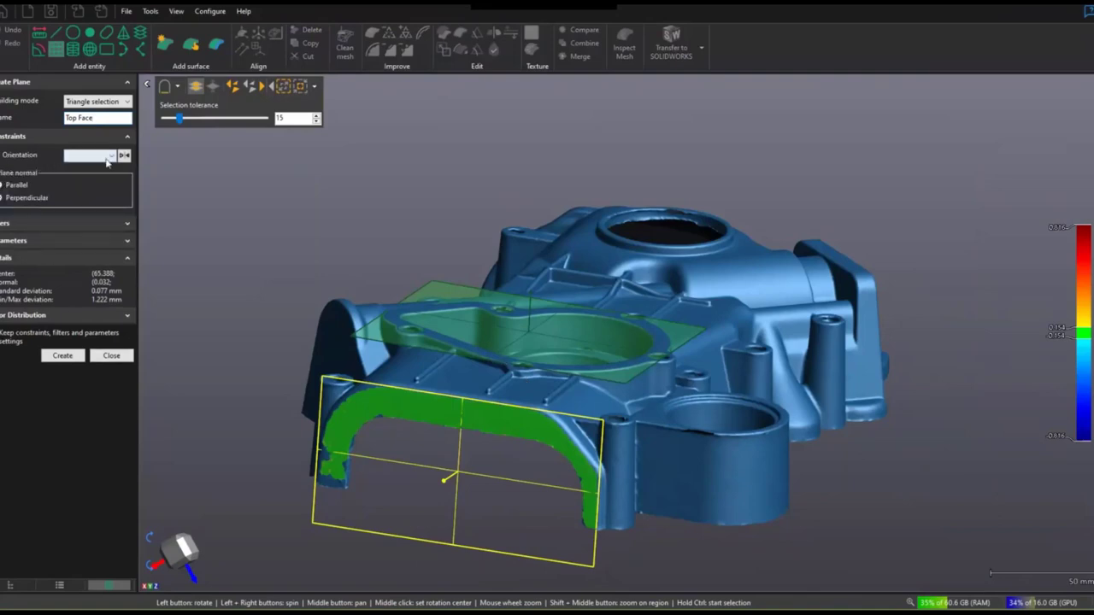
left_click(90, 156)
left_click(87, 212)
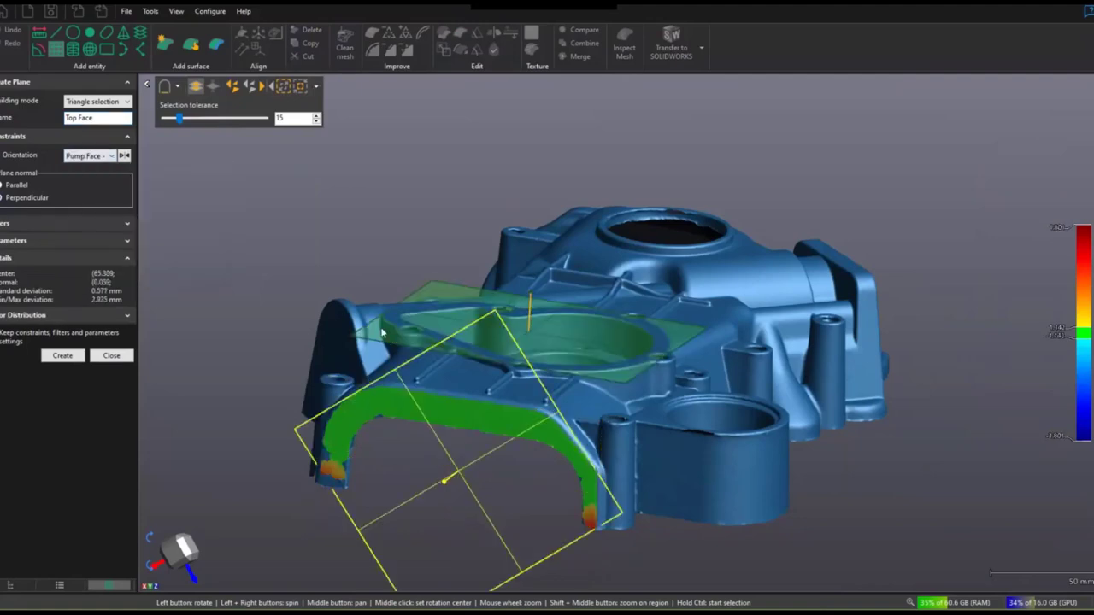
left_click_drag(382, 333, 468, 237)
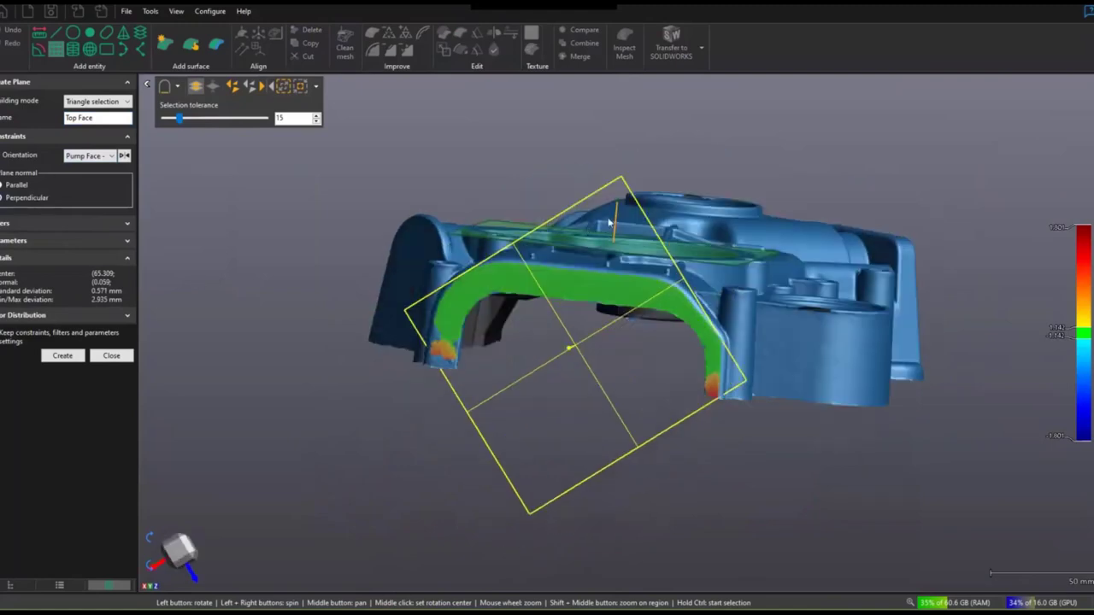
middle_click_drag(595, 268, 591, 277)
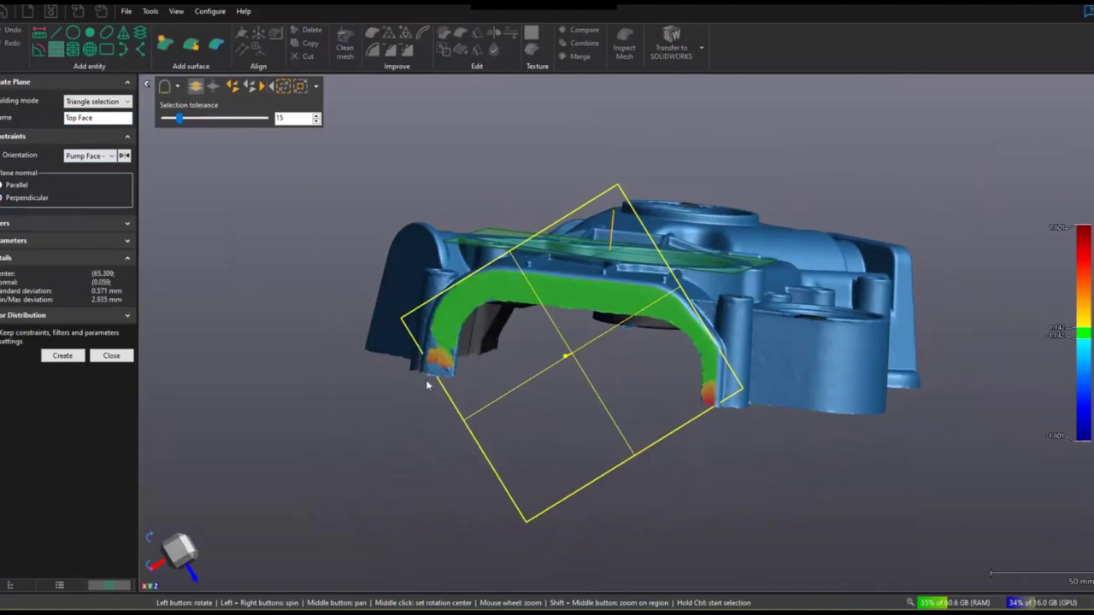
left_click_drag(653, 329, 585, 333)
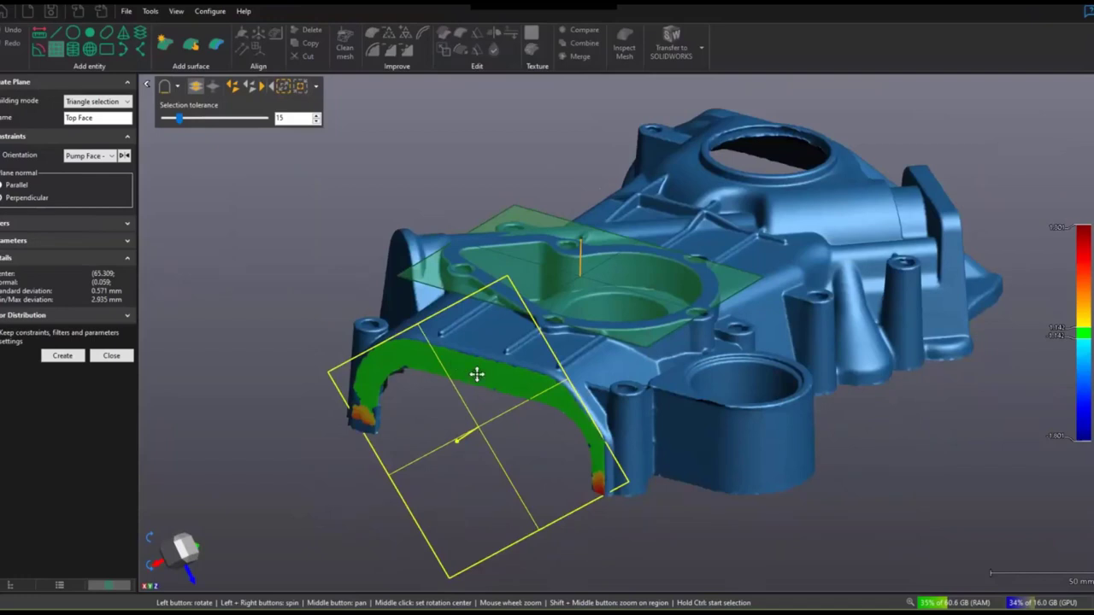
middle_click_drag(476, 375, 460, 381)
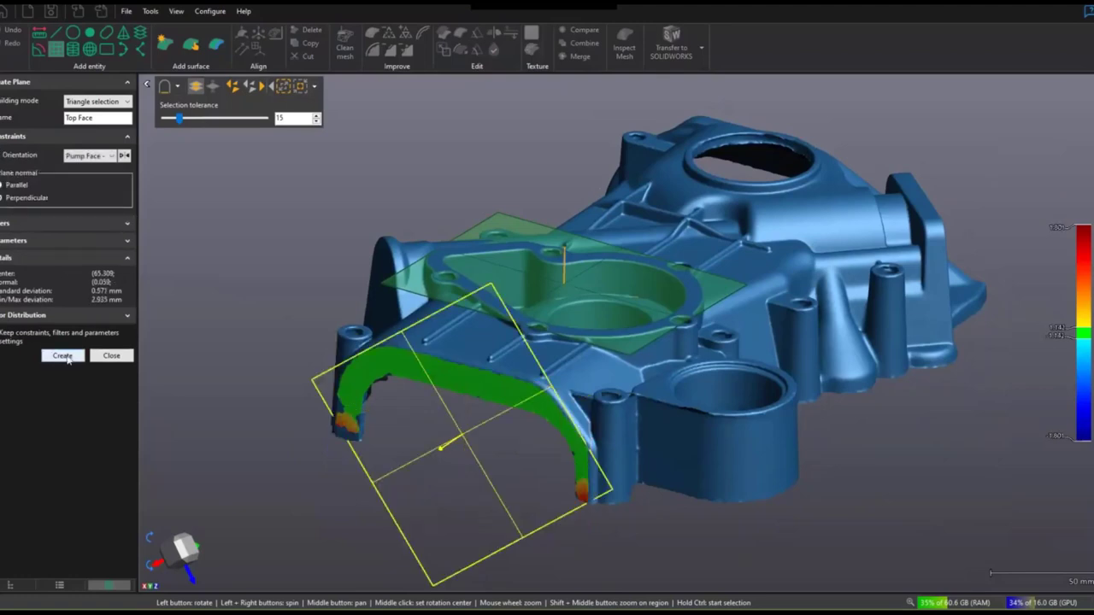
key("Return")
Step: Select the arched face at the housing's opposite end with a selection tolerance of 30, and grow the selection once
left_click_drag(591, 381, 843, 370)
left_click_drag(1026, 374, 825, 402, "ctrl")
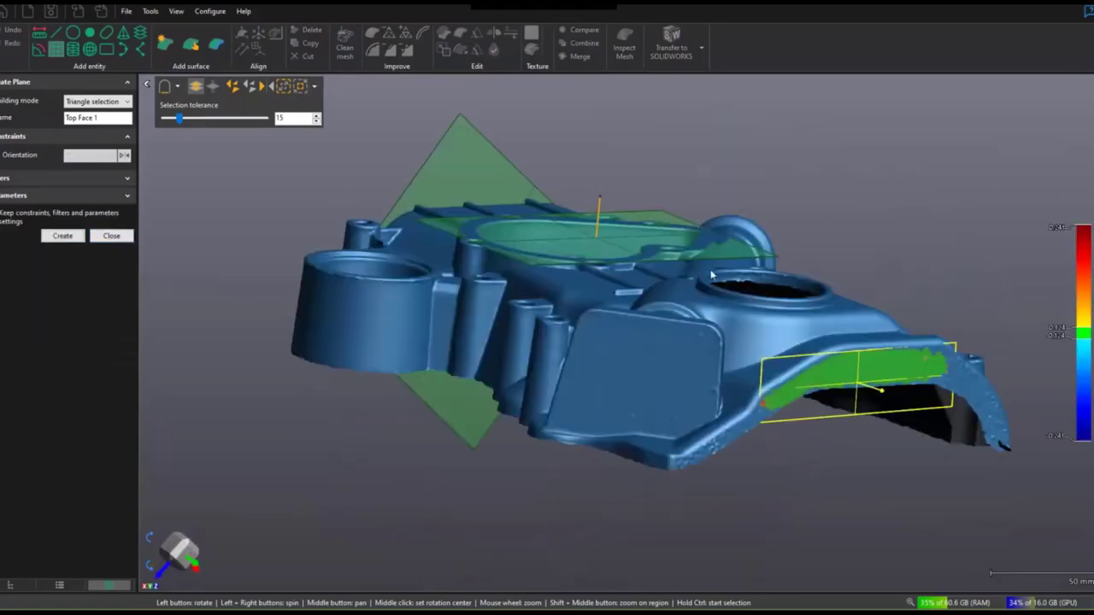
left_click_drag(178, 118, 195, 117)
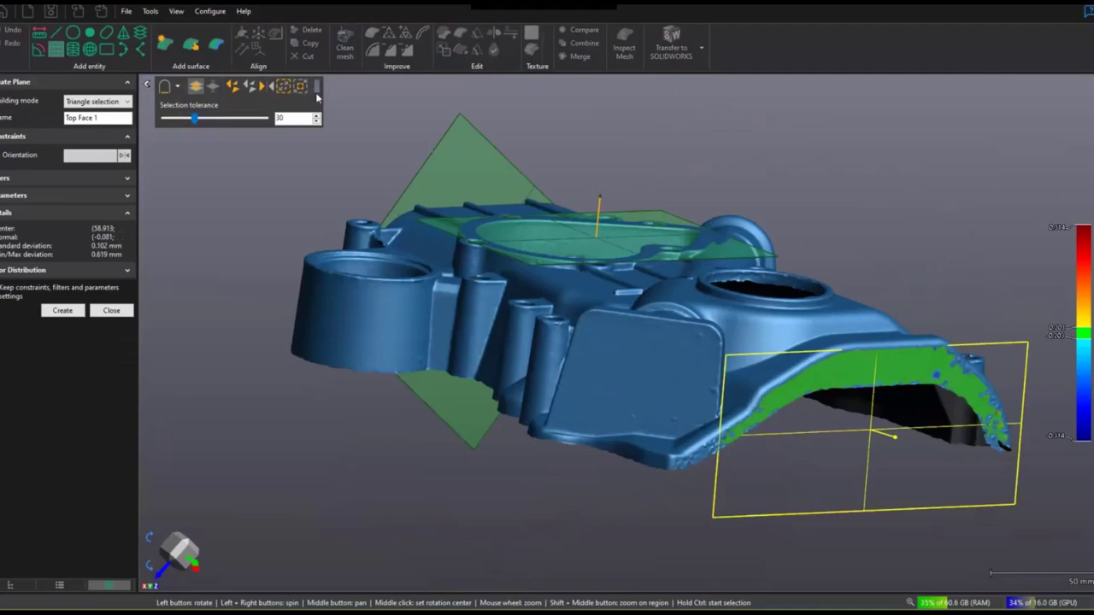
left_click(284, 86)
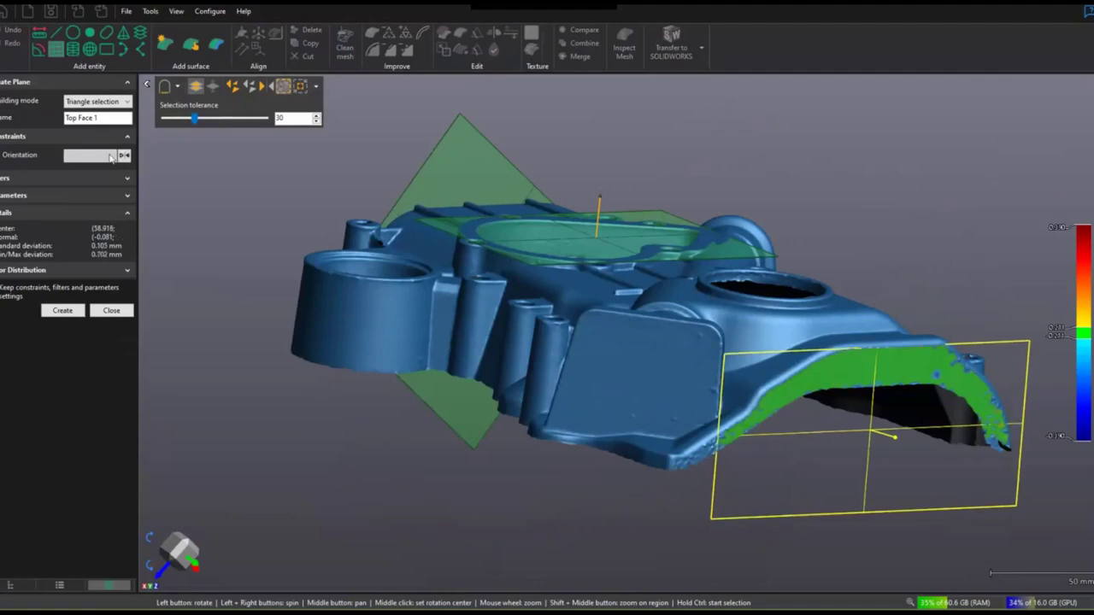
Step: Constrain this second end plane's orientation to the Pump Face normal, create it, and finish plane creation
left_click(103, 157)
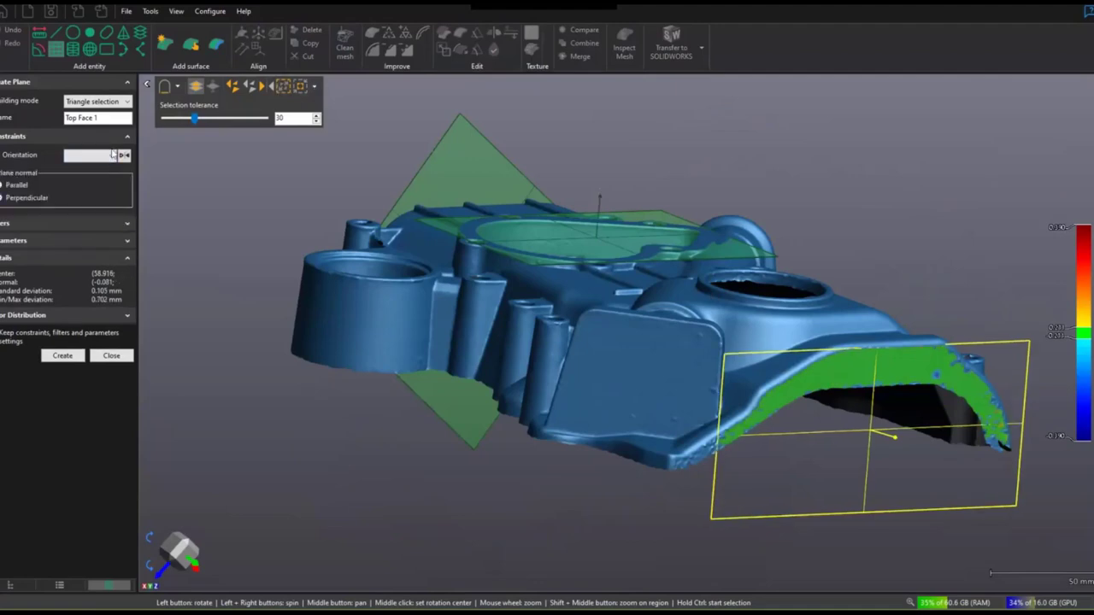
left_click(111, 156)
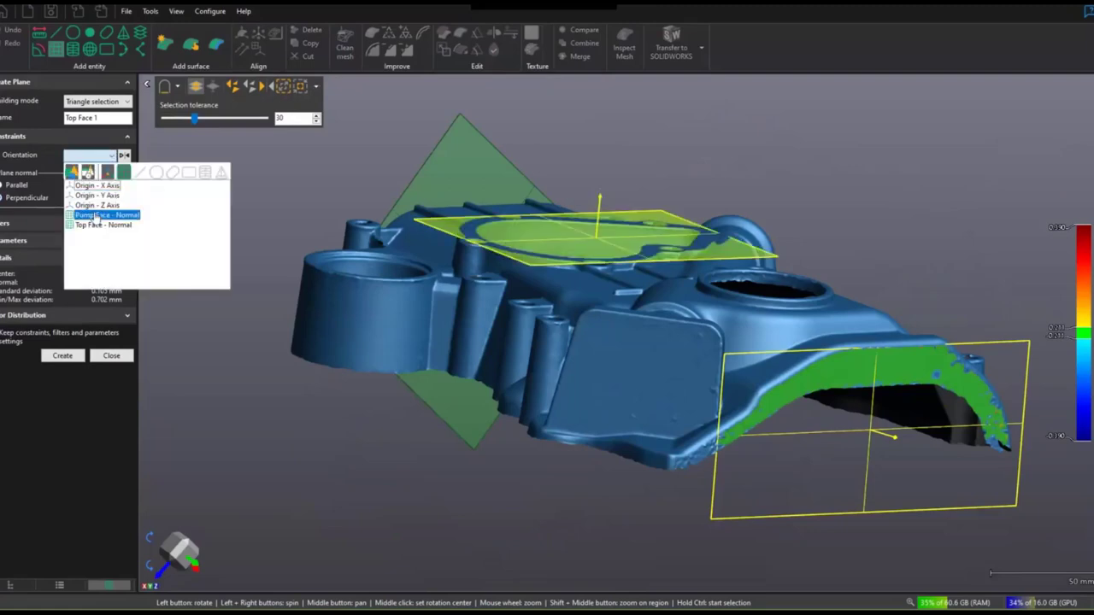
left_click(97, 210)
left_click(63, 356)
left_click_drag(359, 453, 653, 366)
scroll(653, 360, "down", 3)
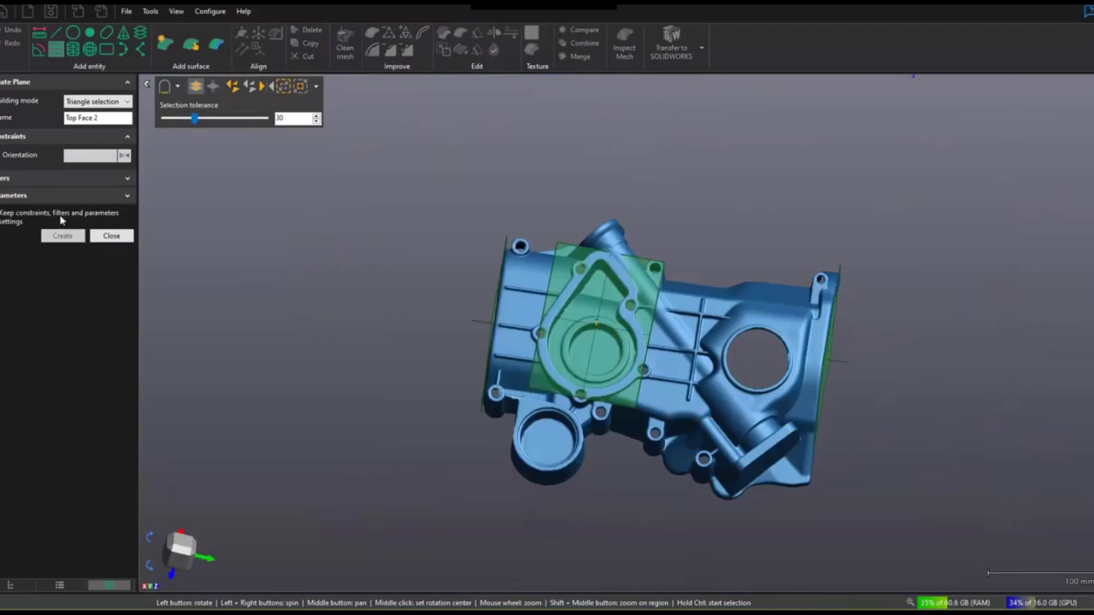
left_click(111, 236)
Step: Start a triangle-selection circle constrained to the Pump Face plane and select the inner wall of the round recess in the pump opening
left_click_drag(560, 340, 557, 318)
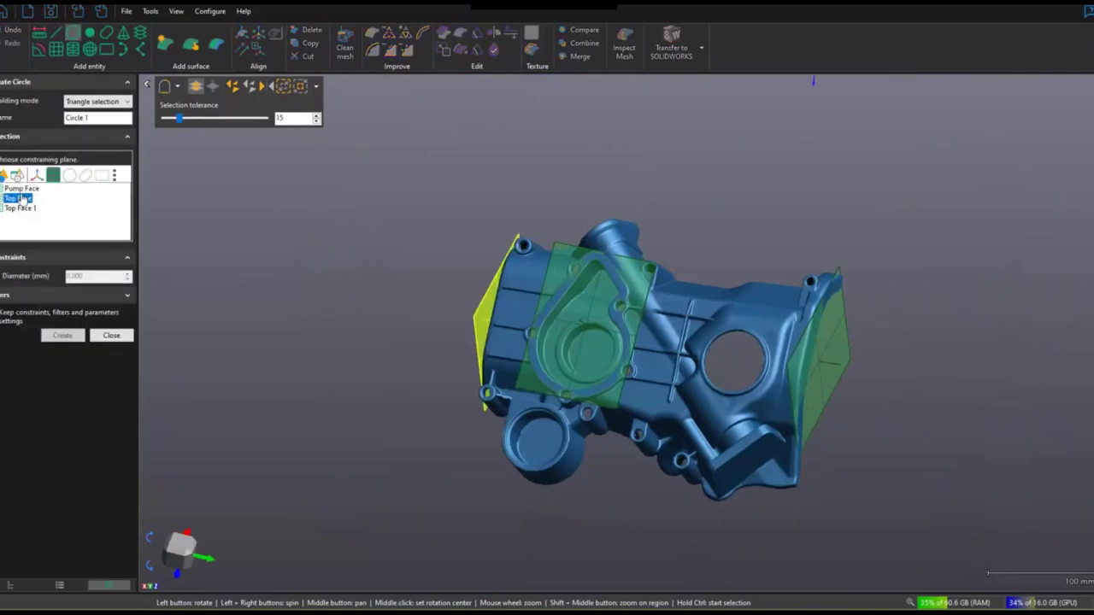
scroll(573, 339, "up", 5)
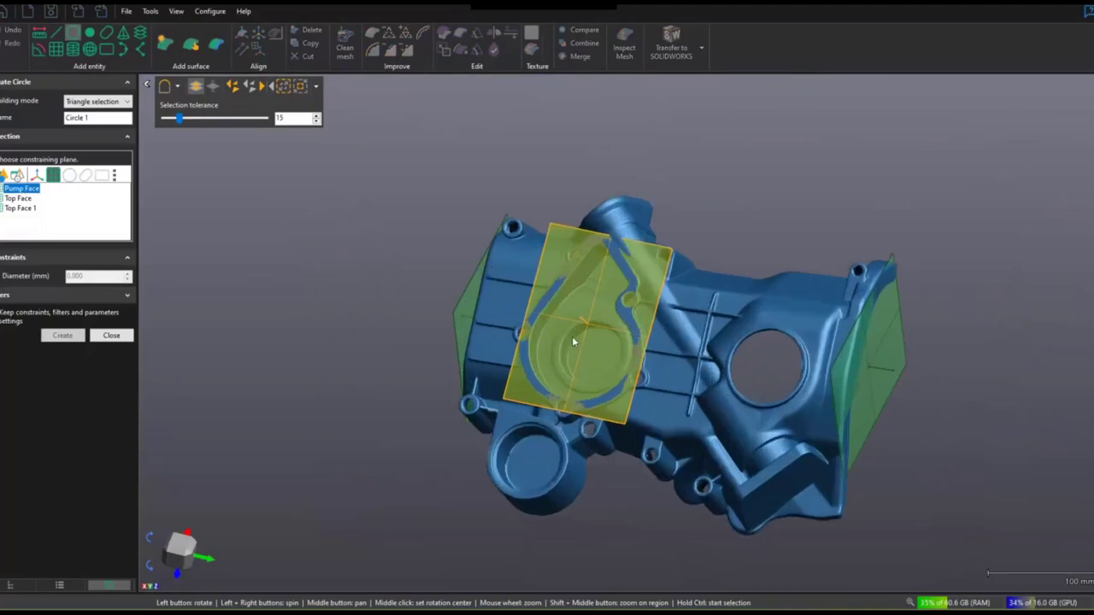
left_click(574, 342, "ctrl")
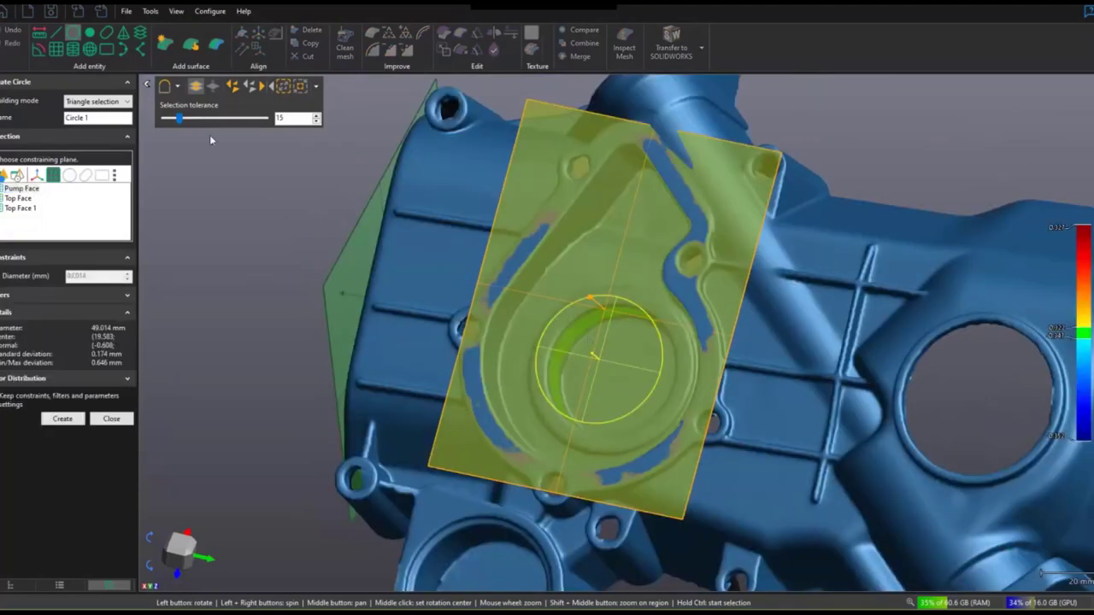
left_click(662, 349, "ctrl")
mouse_move(667, 356)
left_mouse_down()
mouse_move(689, 367)
mouse_move(680, 376)
mouse_move(648, 357)
left_mouse_up()
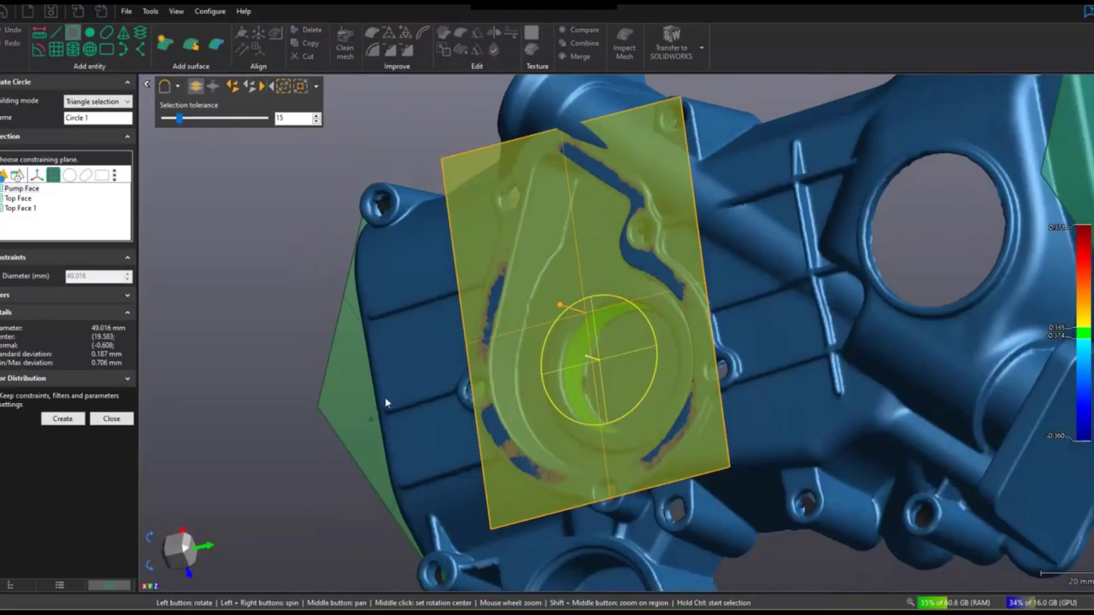
mouse_move(576, 361)
left_mouse_down()
mouse_move(576, 339)
mouse_move(578, 371)
left_mouse_up()
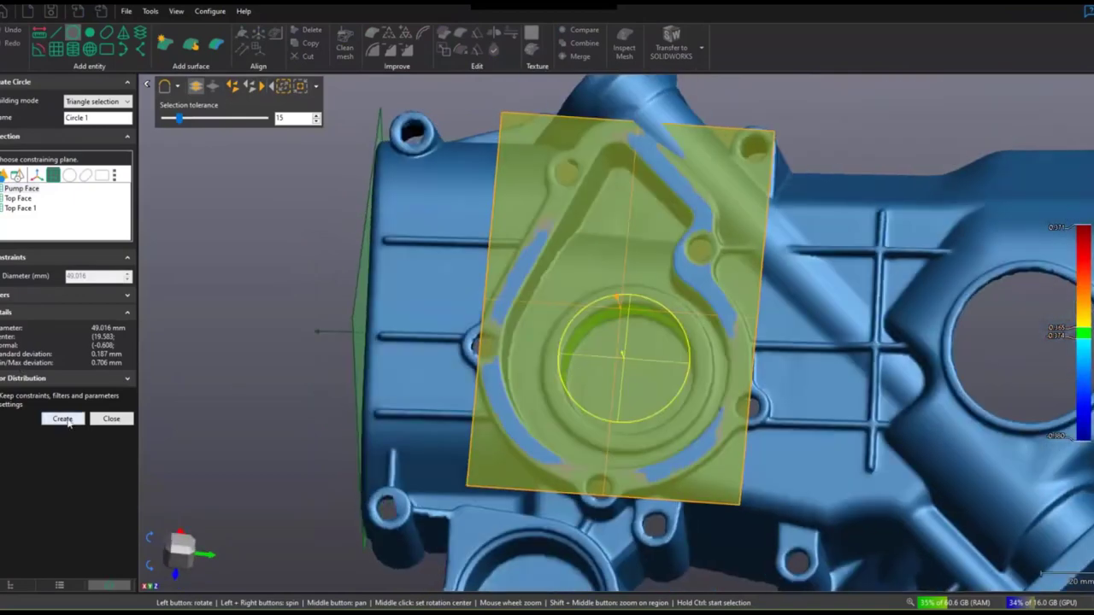
Step: Name the circle Inlet Cir and create it
triple_click(81, 117)
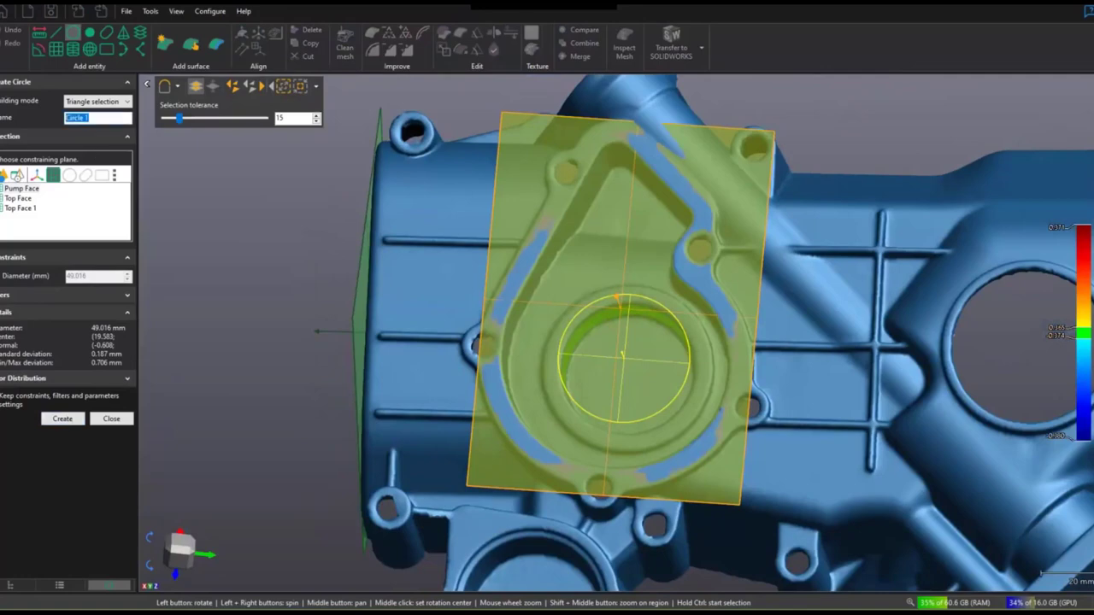
type("Inlet Cir")
mouse_move(657, 384)
left_mouse_down()
mouse_move(659, 359)
mouse_move(644, 372)
left_mouse_up()
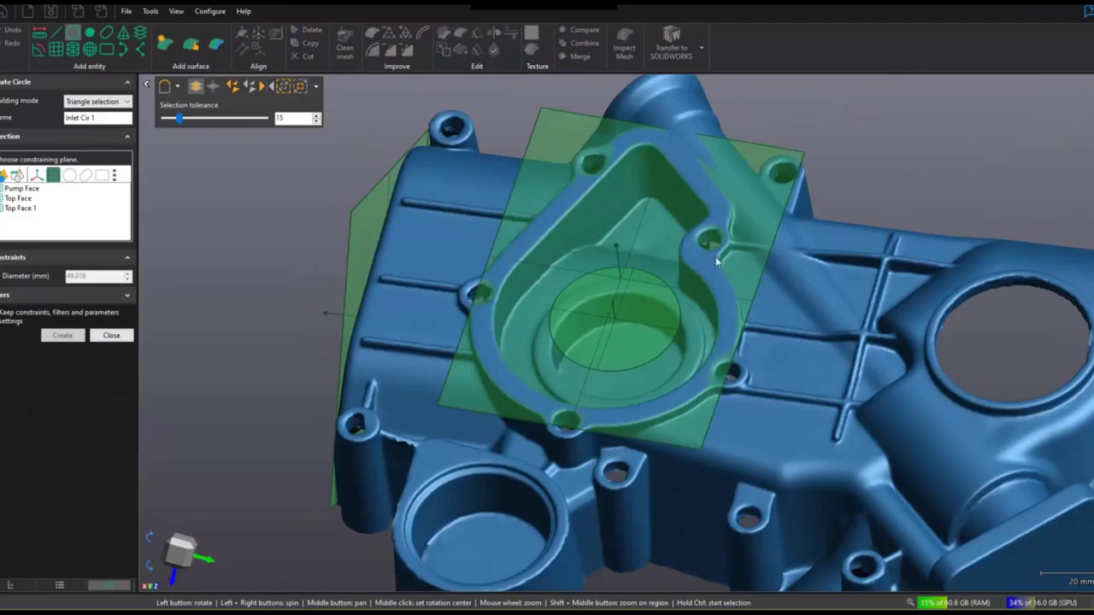
Step: Set up a linear cross-section on the existing Pump Face plane with an offset of -0.75 mm
left_click(142, 34)
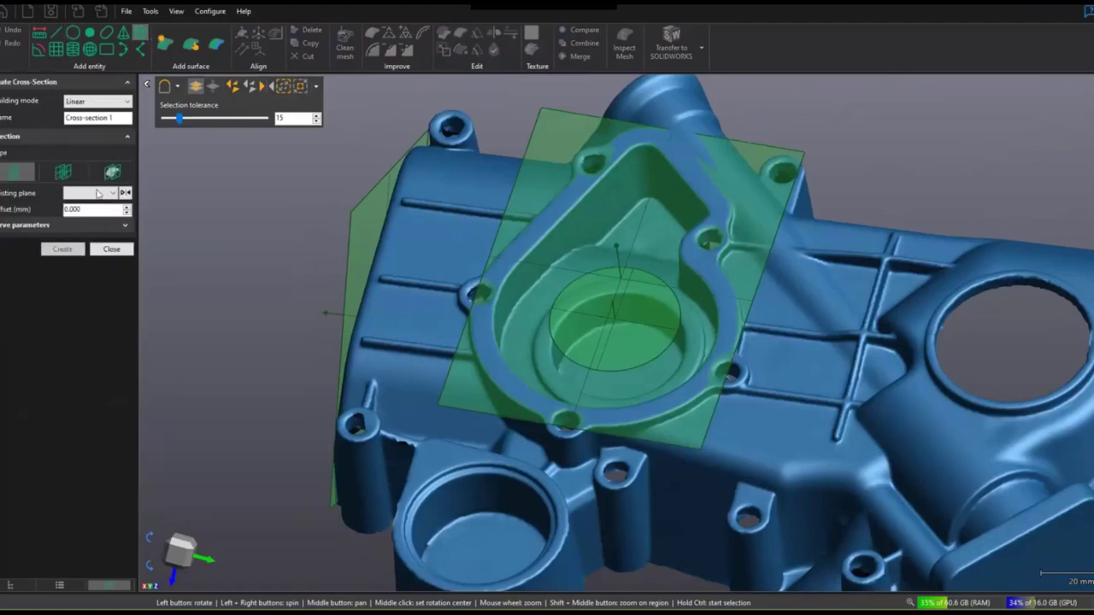
left_click(102, 195)
left_click(92, 252)
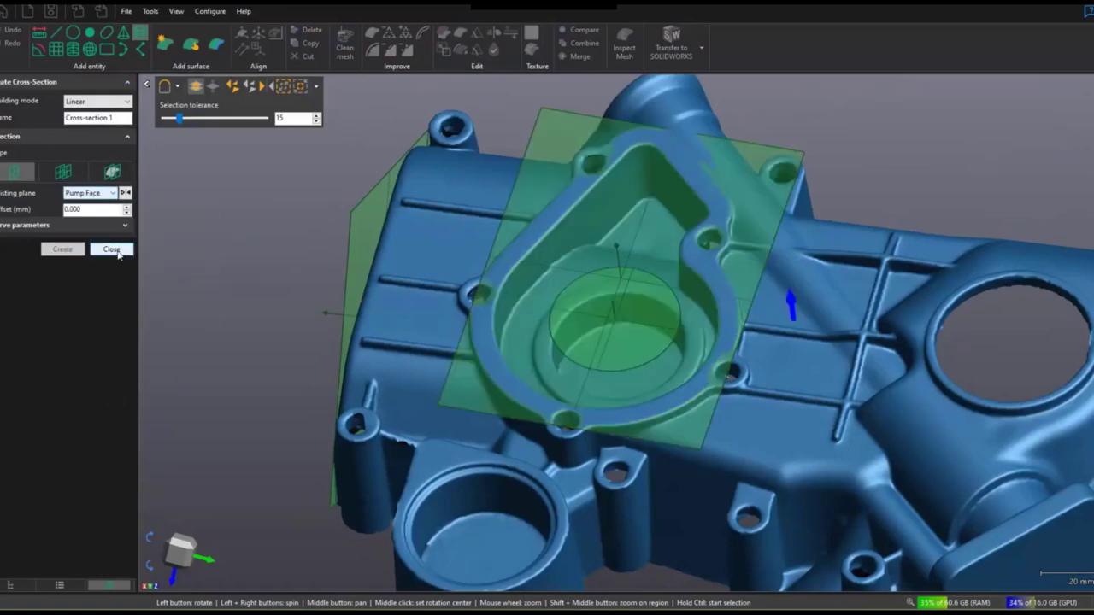
double_click(112, 210)
type("-.75")
key("Return")
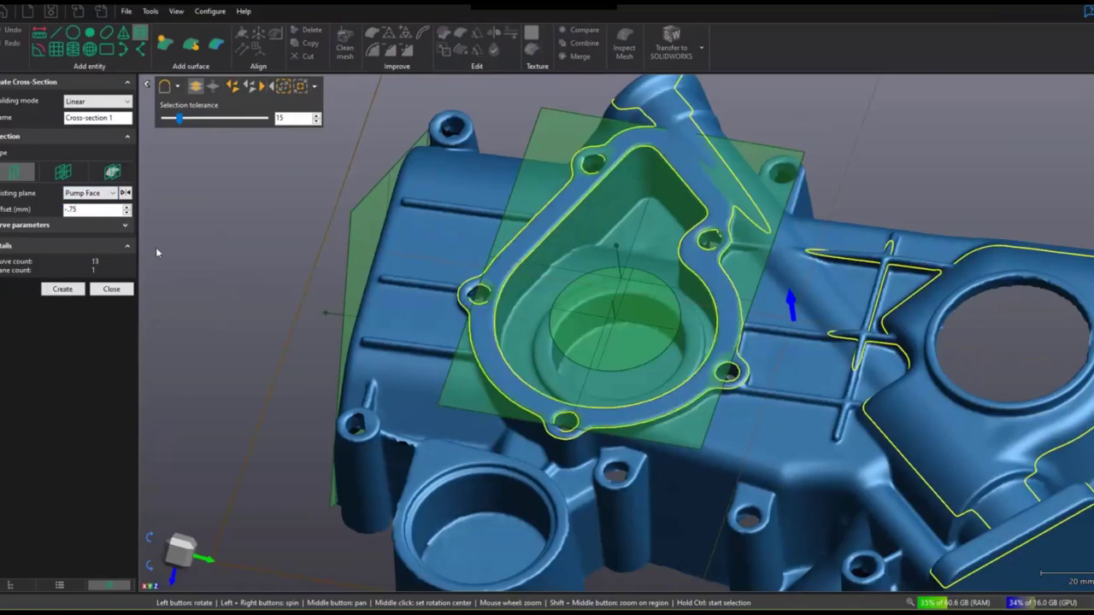
Step: Switch the mesh selection tool to brush selection for limiting the Pump Face cross-section
left_click_drag(587, 351, 586, 362)
scroll(586, 362, "down", 5)
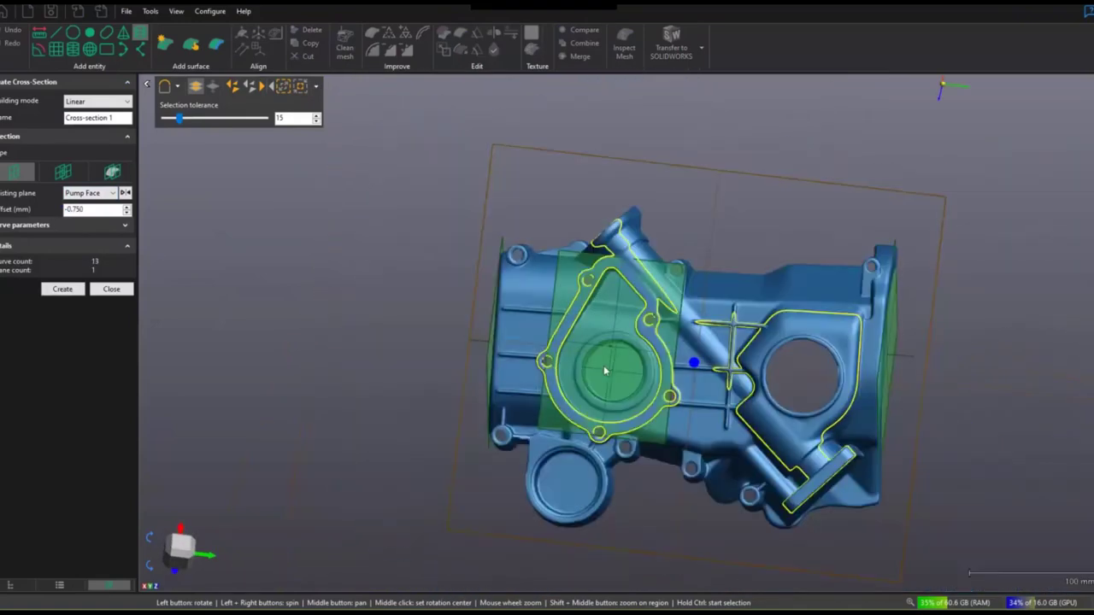
scroll(604, 360, "up", 5)
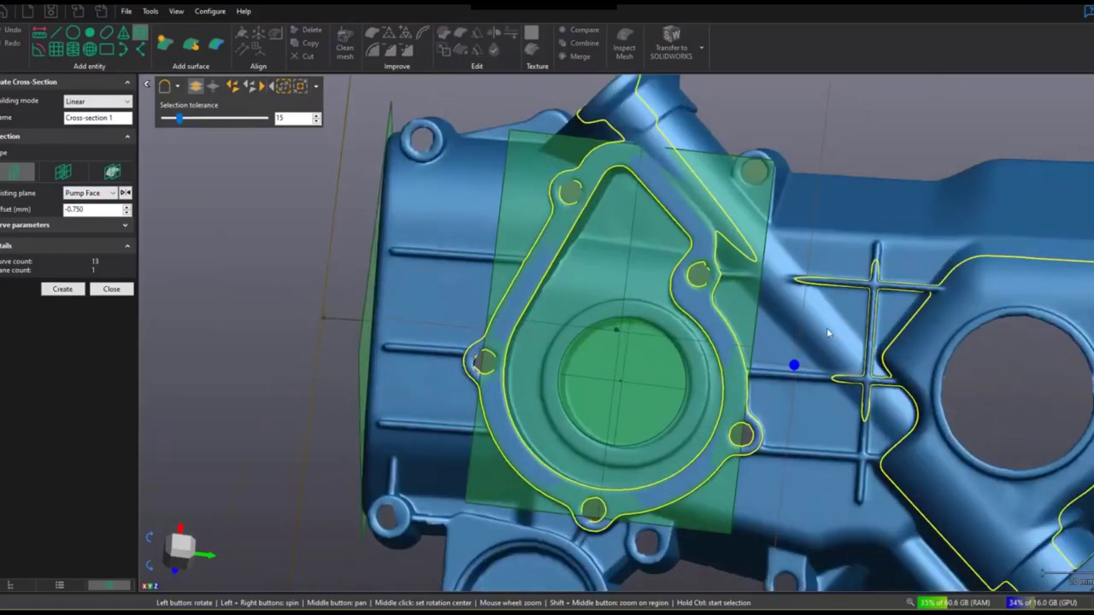
scroll(769, 338, "down", 2)
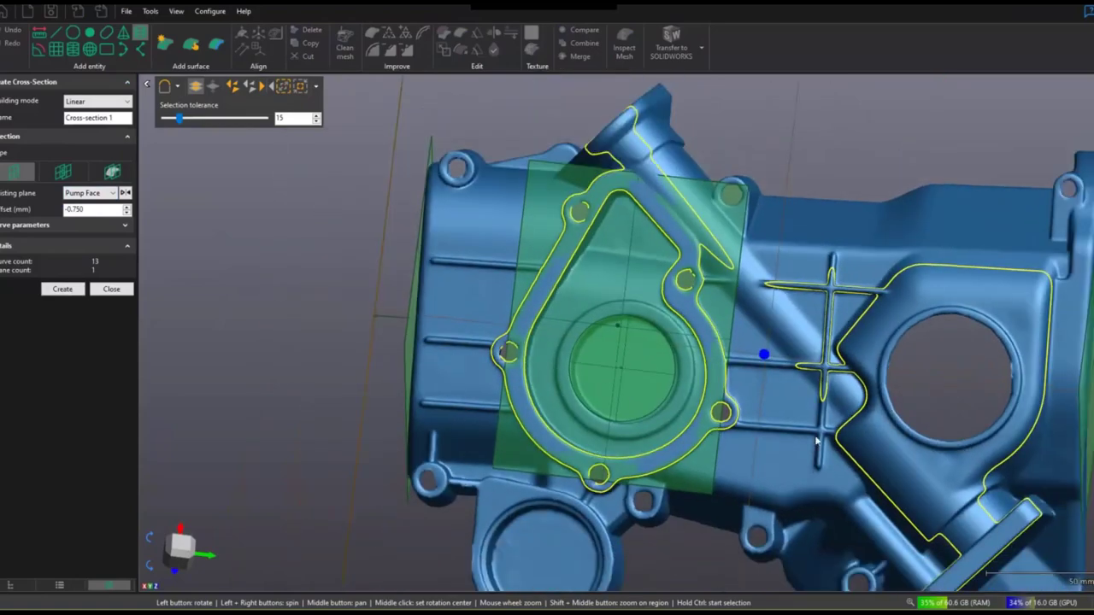
scroll(994, 339, "down", 3)
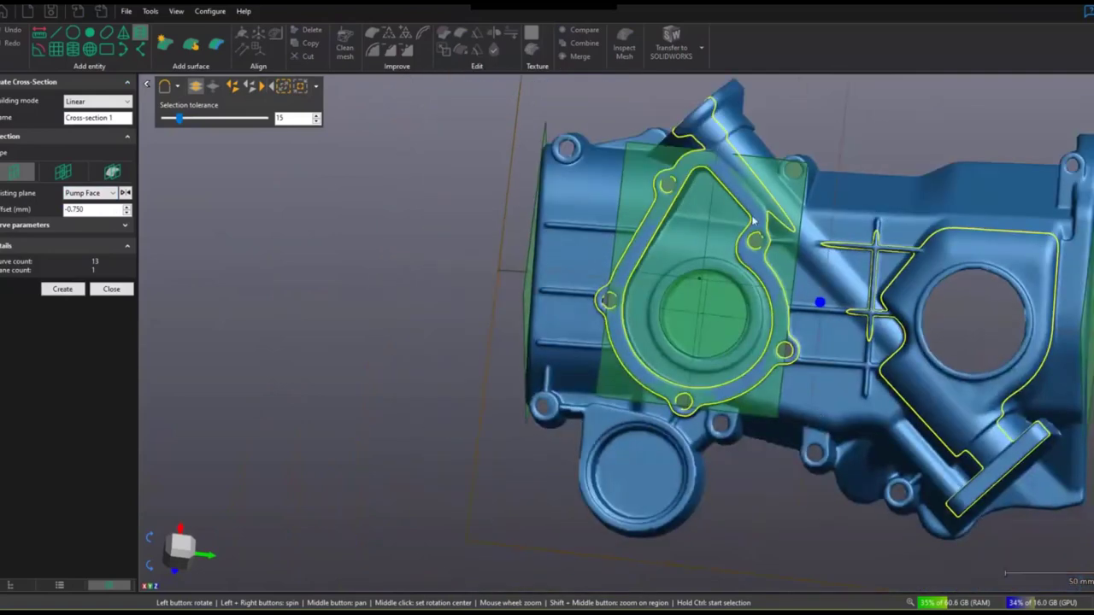
left_click(169, 86)
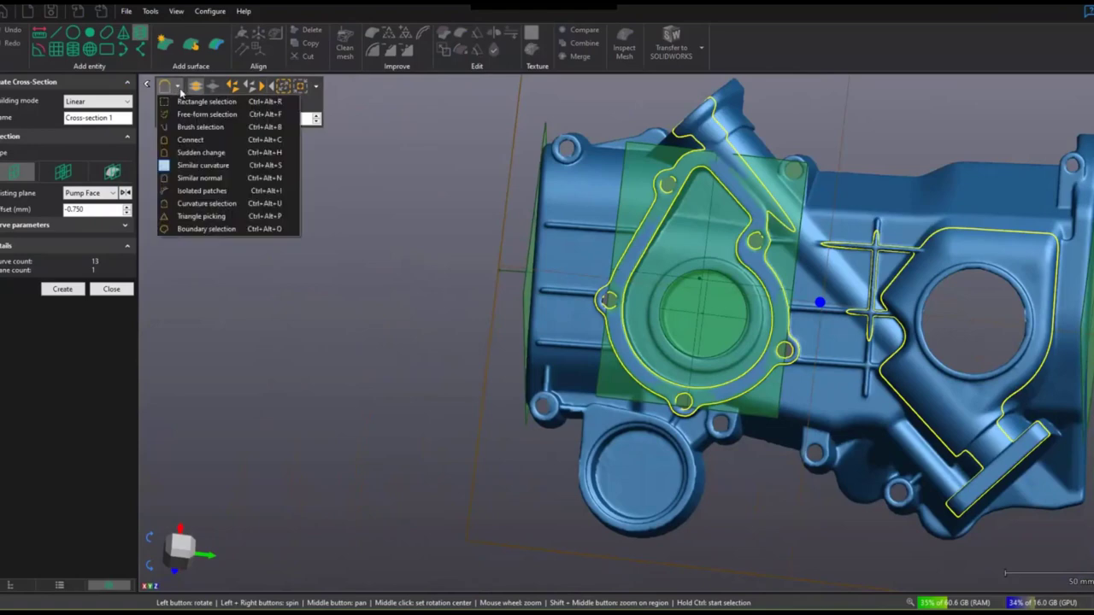
left_click(195, 127)
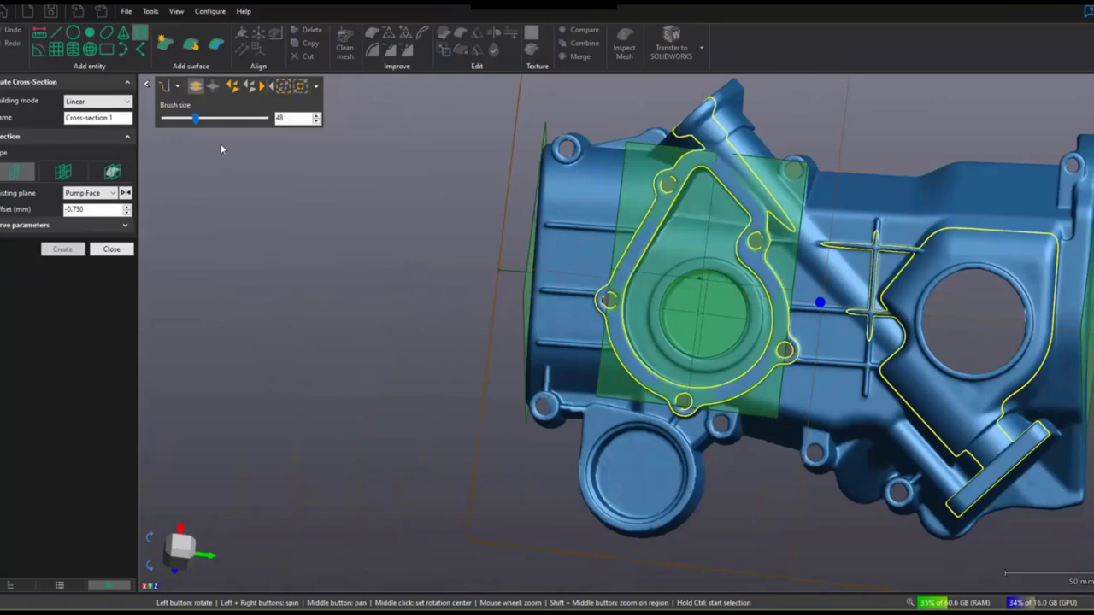
Step: Brush-select the flange around the pump opening and try to create the -0.75 mm cross-section there, closing the cross-section tool
key("ctrl")
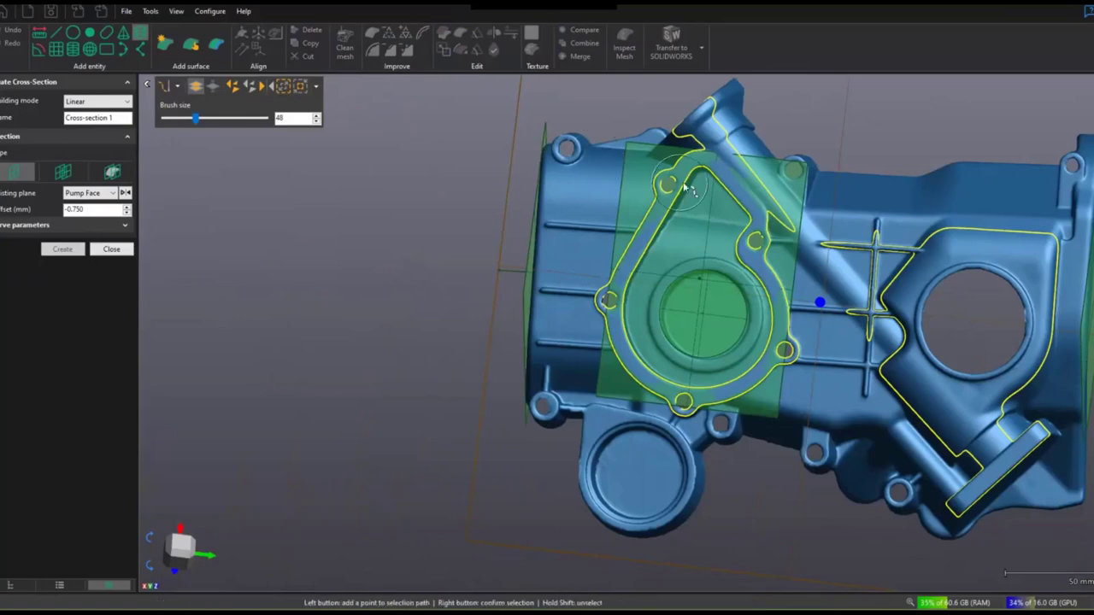
left_click(699, 177)
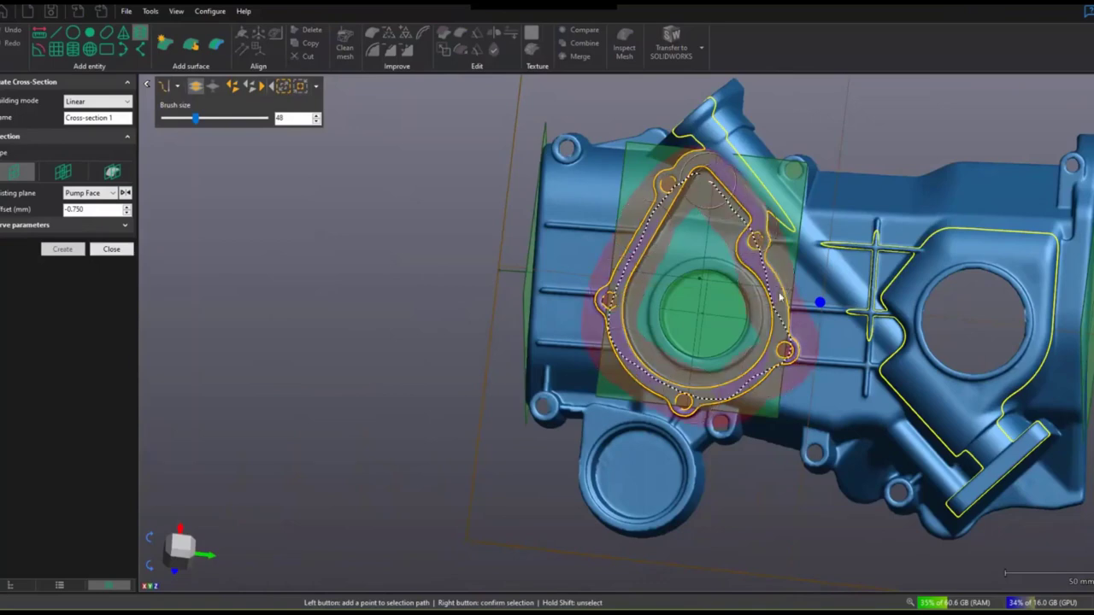
right_click(793, 315)
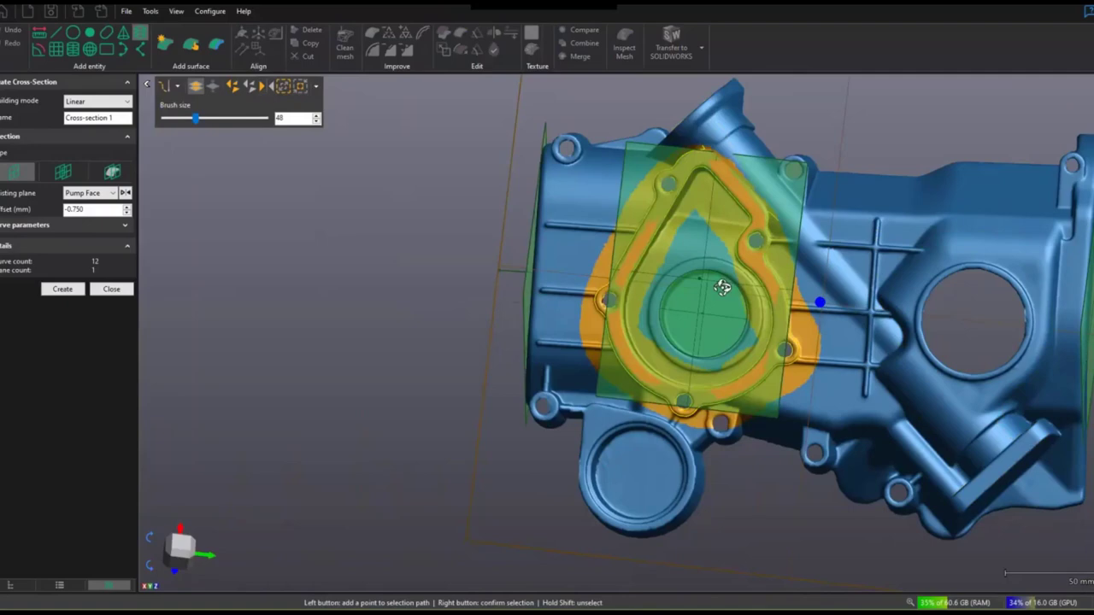
left_click_drag(722, 287, 655, 179)
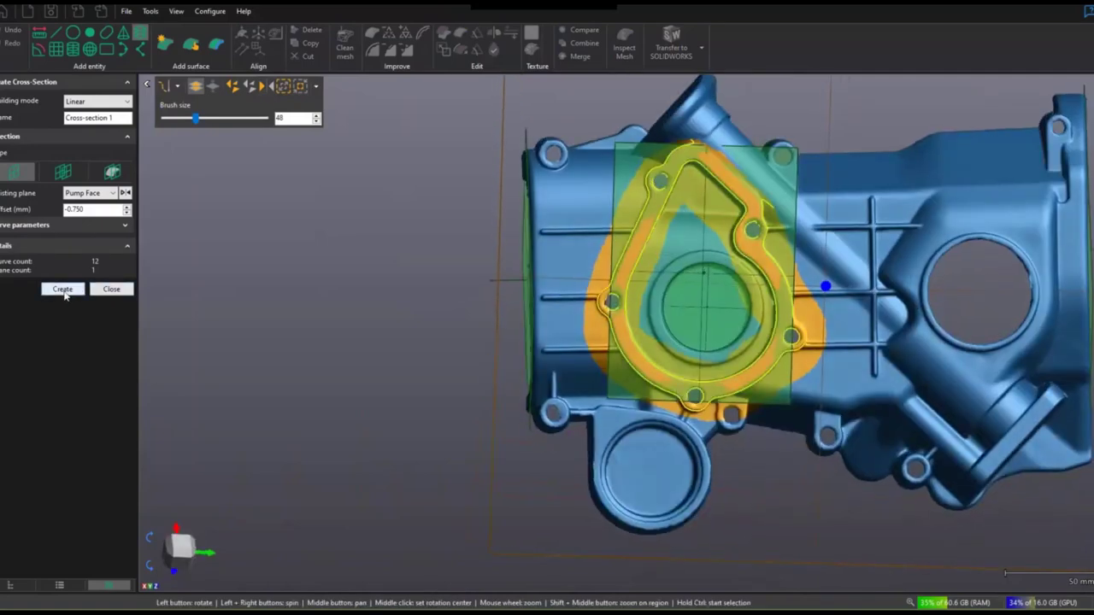
left_click(62, 289)
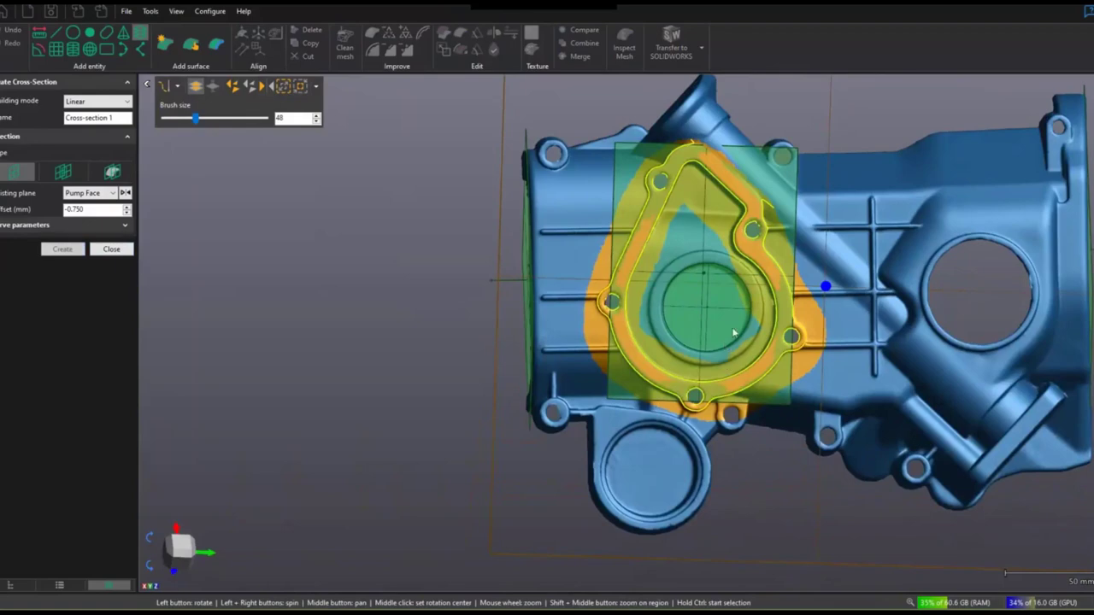
left_click(111, 250)
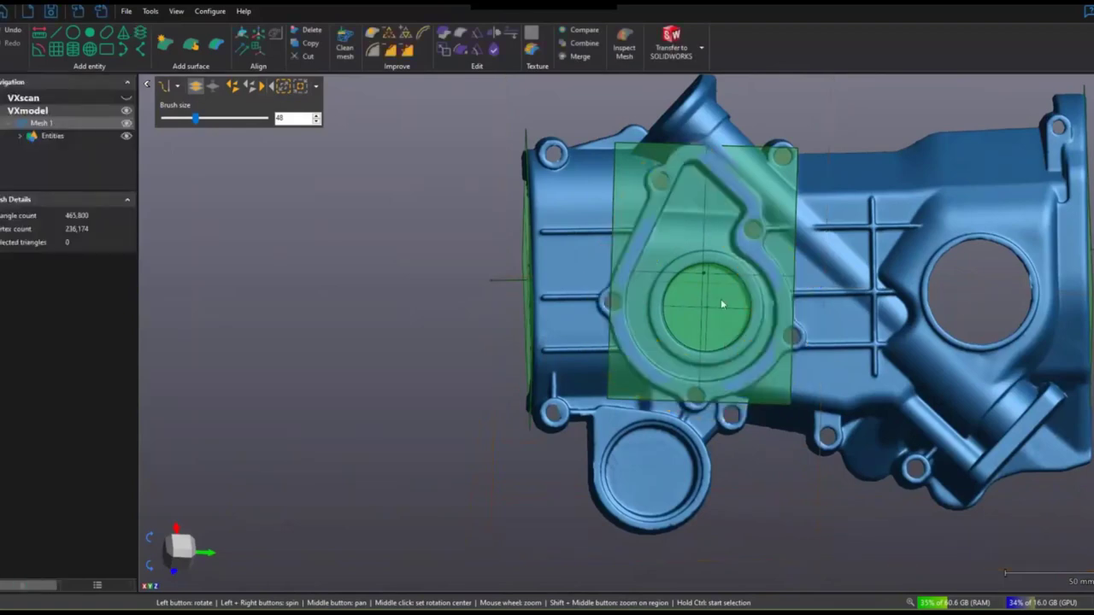
Step: Expand the entities list and set up a new linear cross-section on the existing Pump Face plane
left_click_drag(276, 253, 121, 139)
double_click(51, 135)
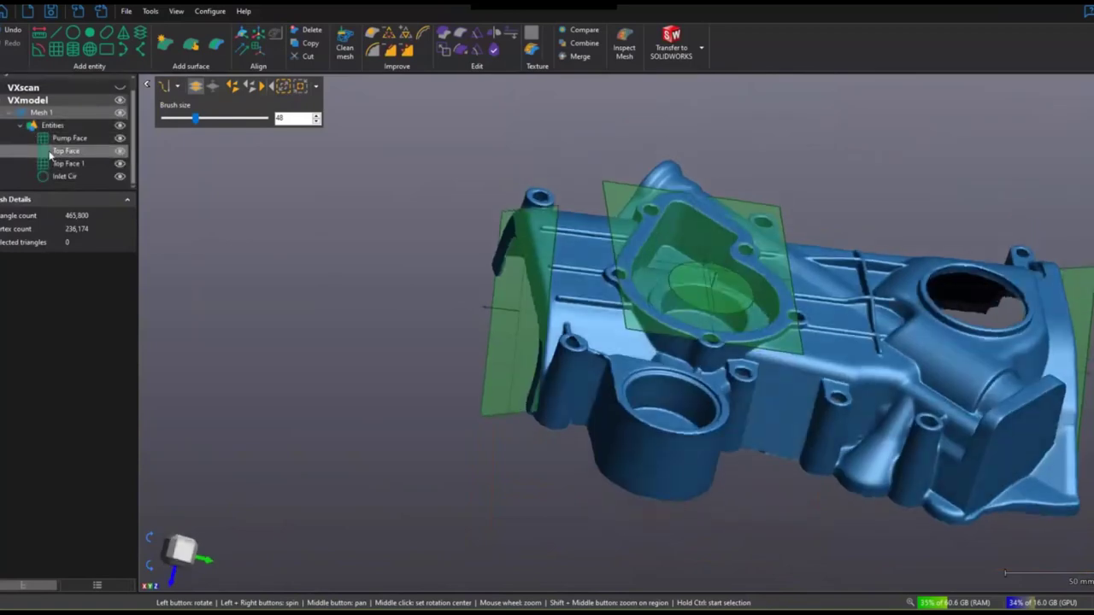
left_click(140, 33)
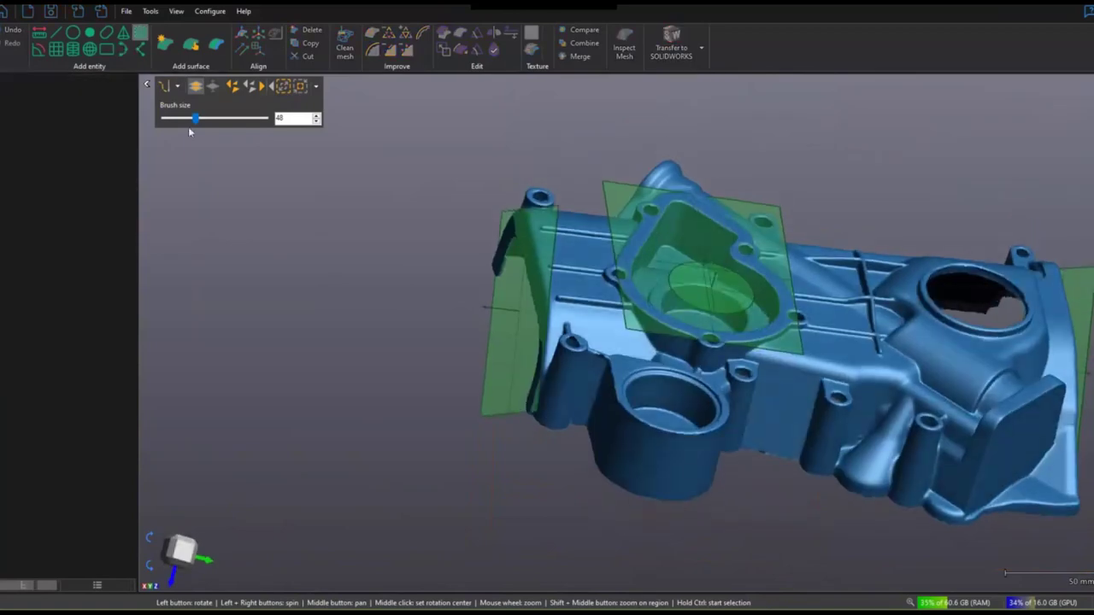
double_click(86, 209)
type("1")
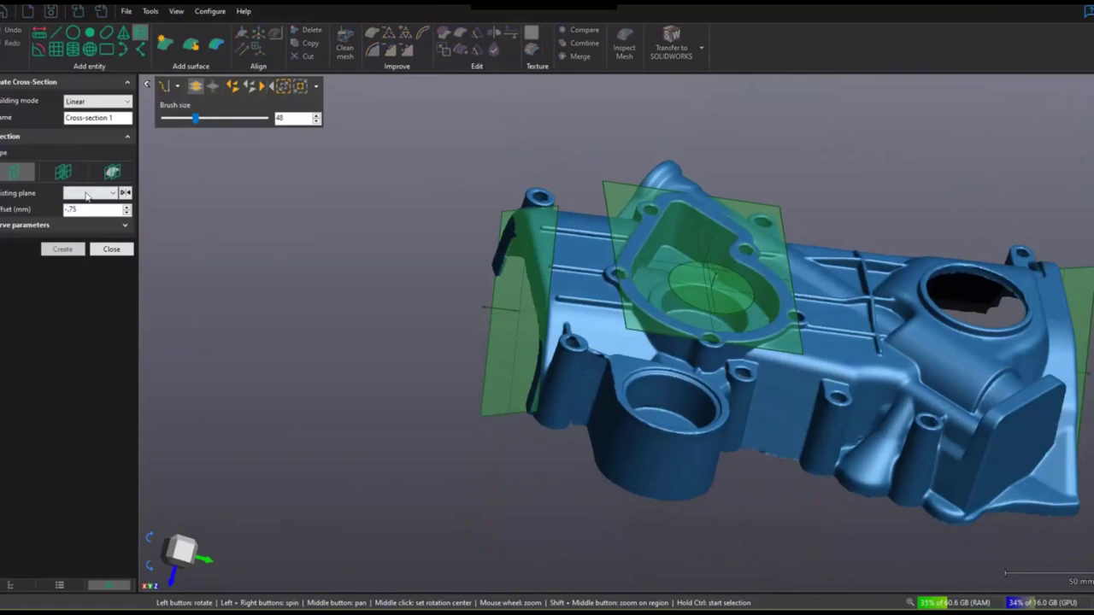
left_click(88, 195)
left_click(89, 252)
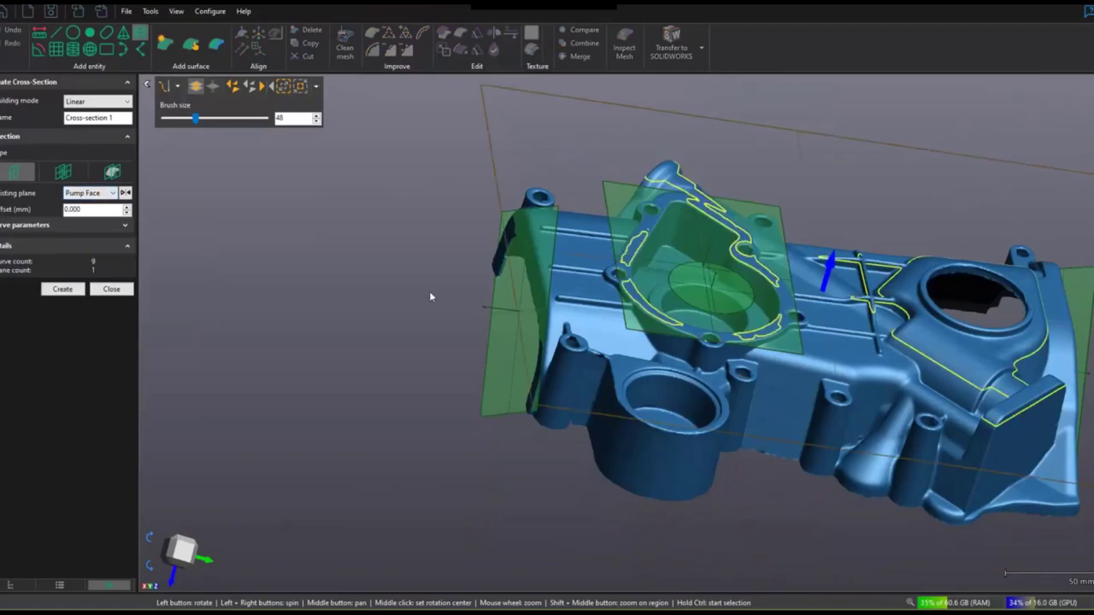
Step: Brush-select the flange all the way around the pump opening to limit the cross-section to it
left_click_drag(429, 290, 416, 315)
left_click(722, 183, "ctrl")
mouse_move(647, 372)
left_mouse_down()
mouse_move(730, 376)
mouse_move(780, 316)
mouse_move(740, 200)
left_mouse_up()
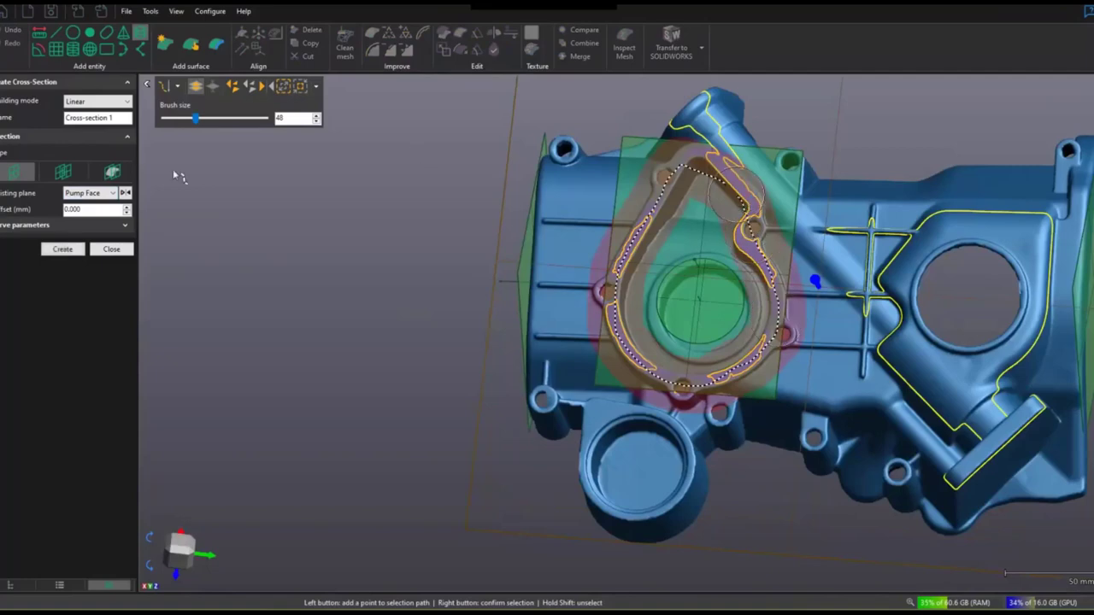
Step: Set the cross-section offset to -0.75 mm, create it and finish cross-section creation
left_click(62, 249)
type("-.75")
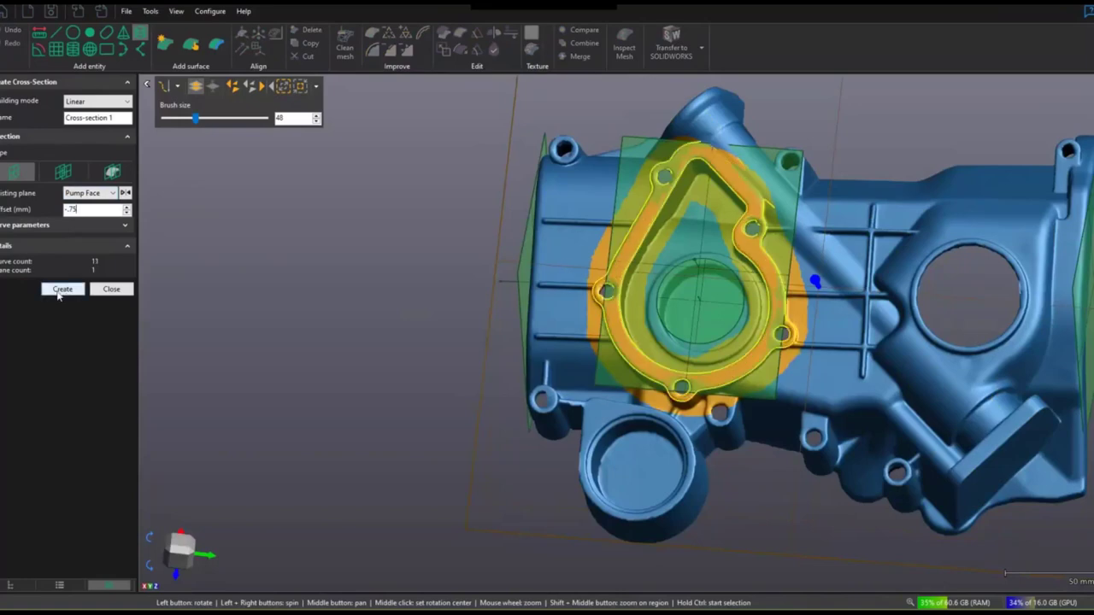
left_click(59, 290)
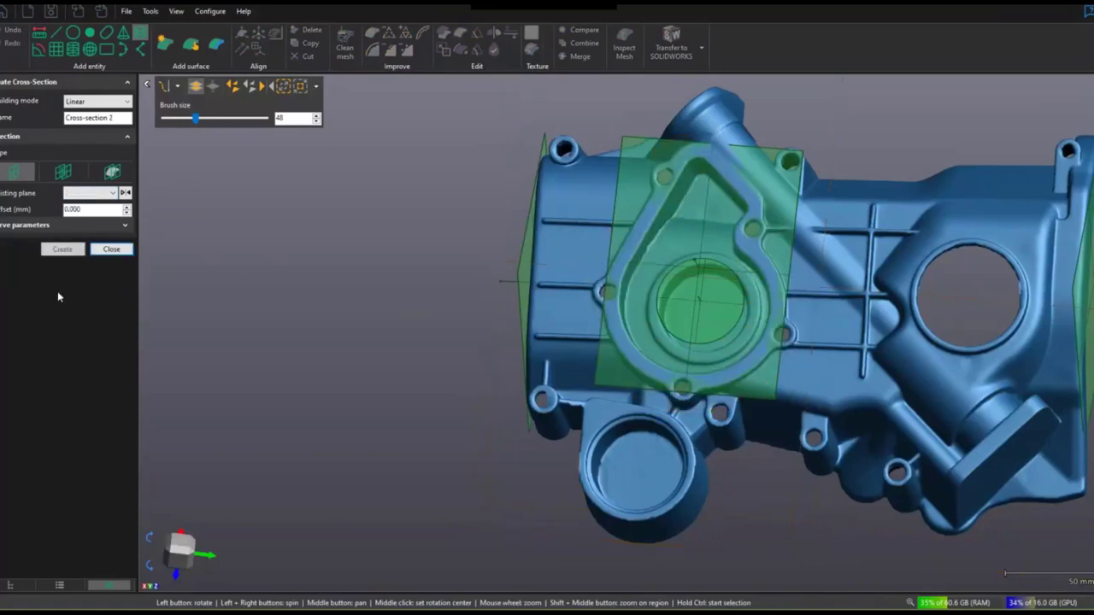
left_click(109, 248)
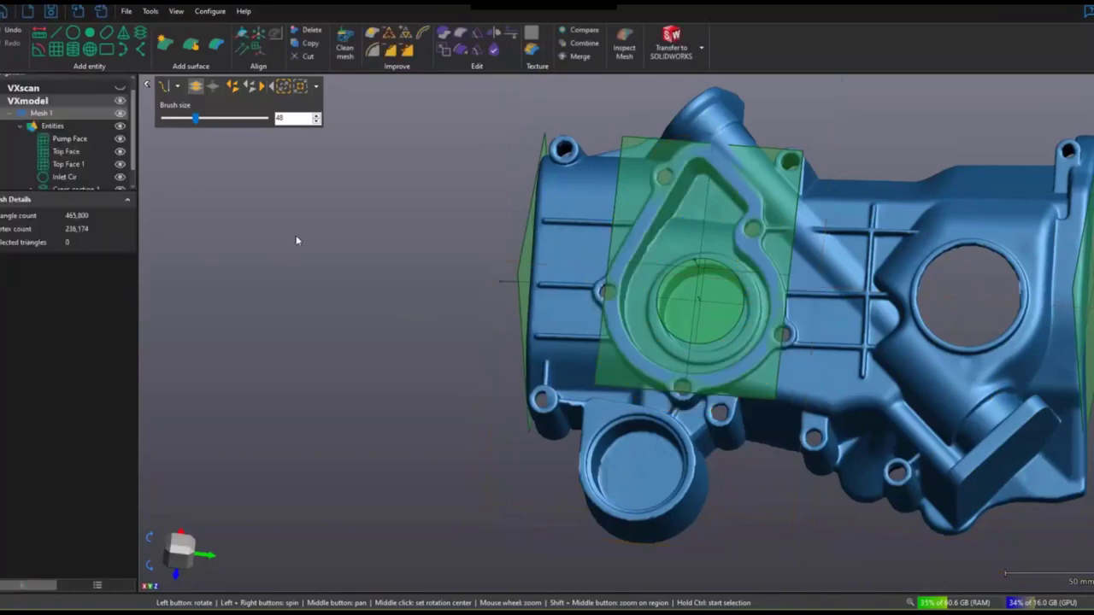
Step: Select Cross-section 1 and examine its curves around the pump flange and bolt holes
scroll(68, 145, "down", 1)
left_click(75, 176)
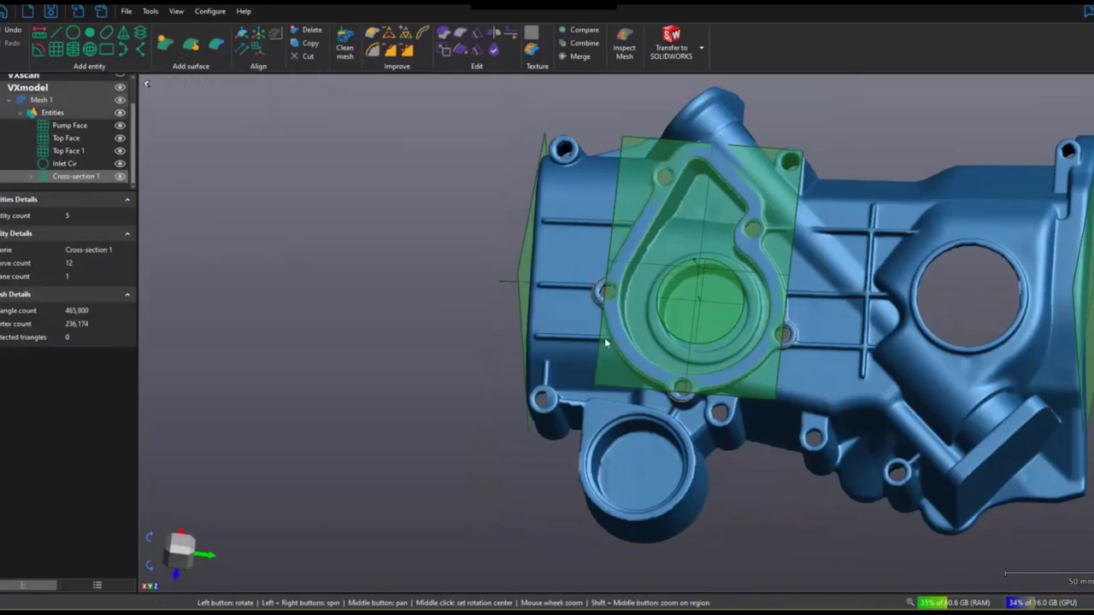
left_click_drag(604, 338, 624, 326)
scroll(643, 314, "up", 10)
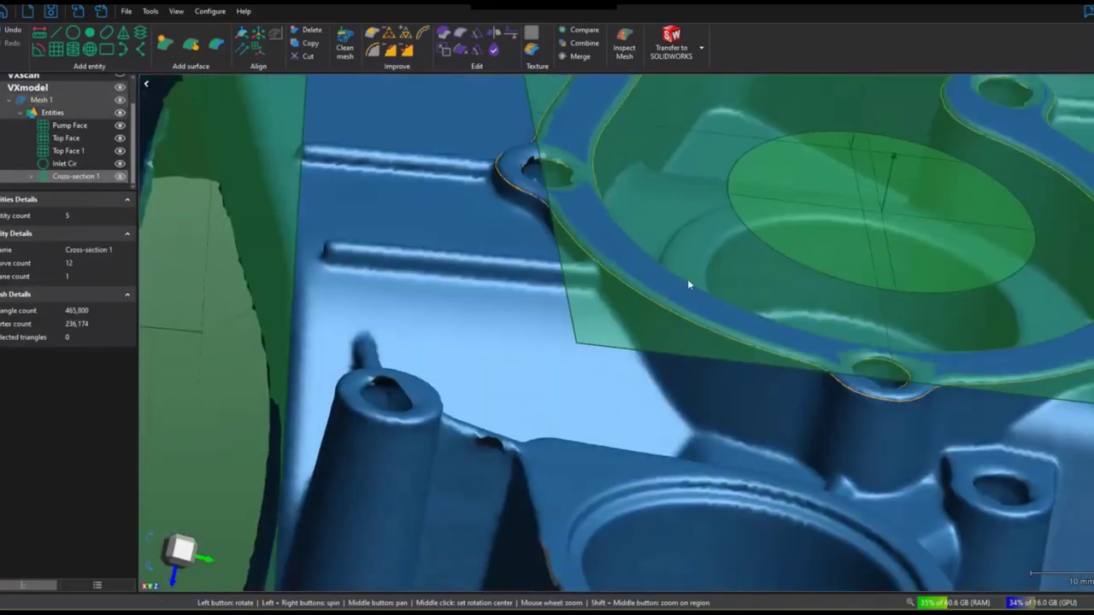
scroll(687, 279, "down", 8)
left_click_drag(752, 244, 622, 318)
scroll(632, 295, "up", 5)
scroll(622, 322, "down", 6)
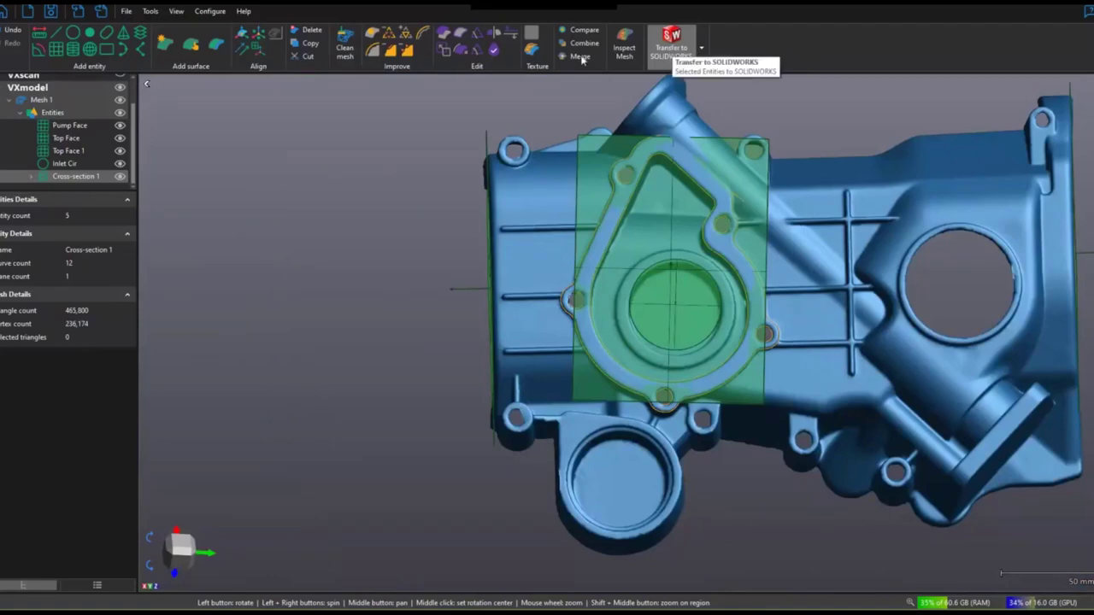
Step: Transfer the Pump Face, Top Face, Top Face 1, Inlet Cir and Cross-section 1 entities to SOLIDWORKS and check them there
left_click(69, 129)
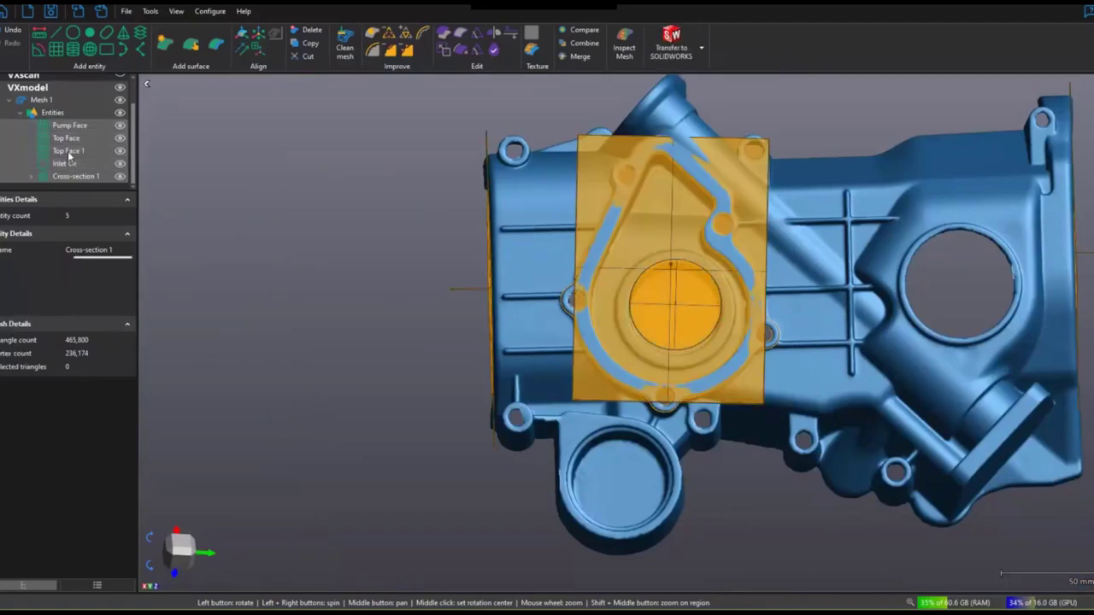
right_click(69, 152)
mouse_move(118, 181)
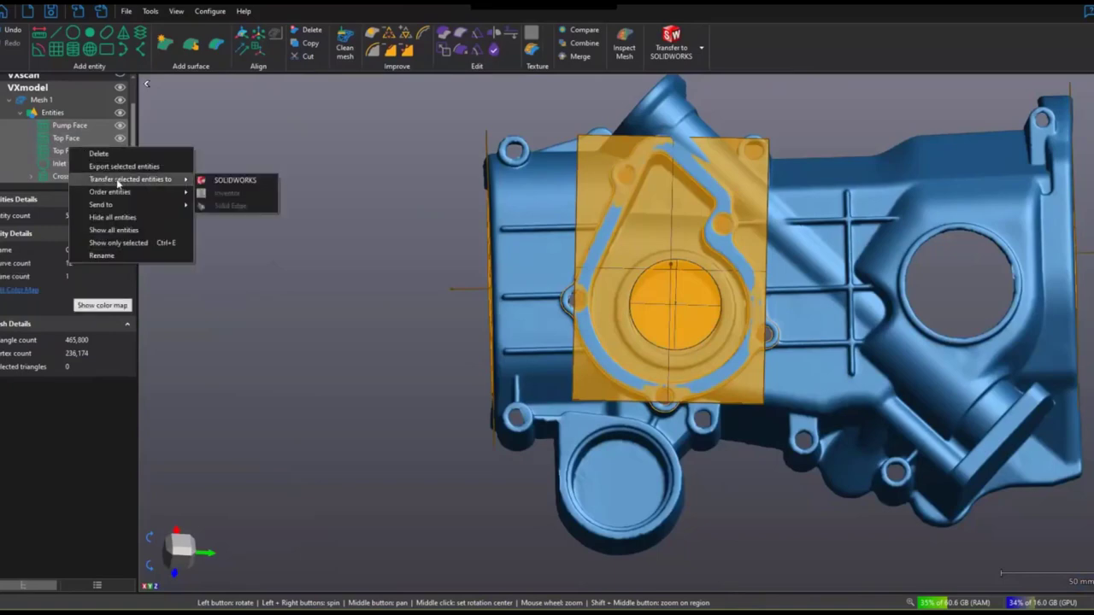
left_click(234, 181)
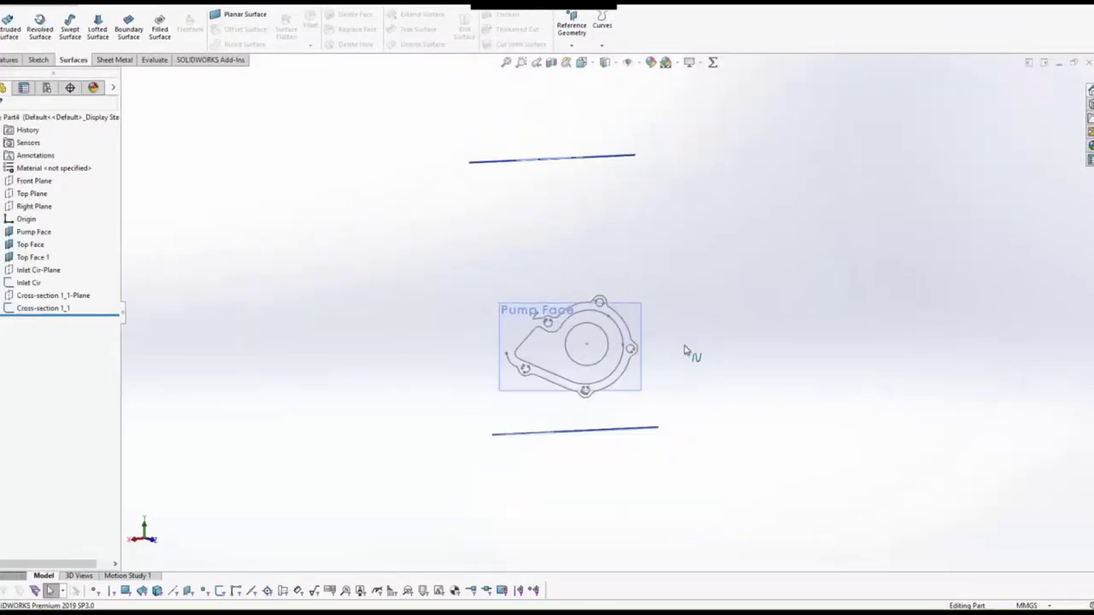
mouse_move(655, 337)
middle_mouse_down()
mouse_move(666, 281)
mouse_move(493, 259)
mouse_move(613, 298)
mouse_move(588, 330)
mouse_move(645, 313)
mouse_move(604, 342)
mouse_move(610, 359)
mouse_move(592, 393)
mouse_move(583, 363)
middle_mouse_up()
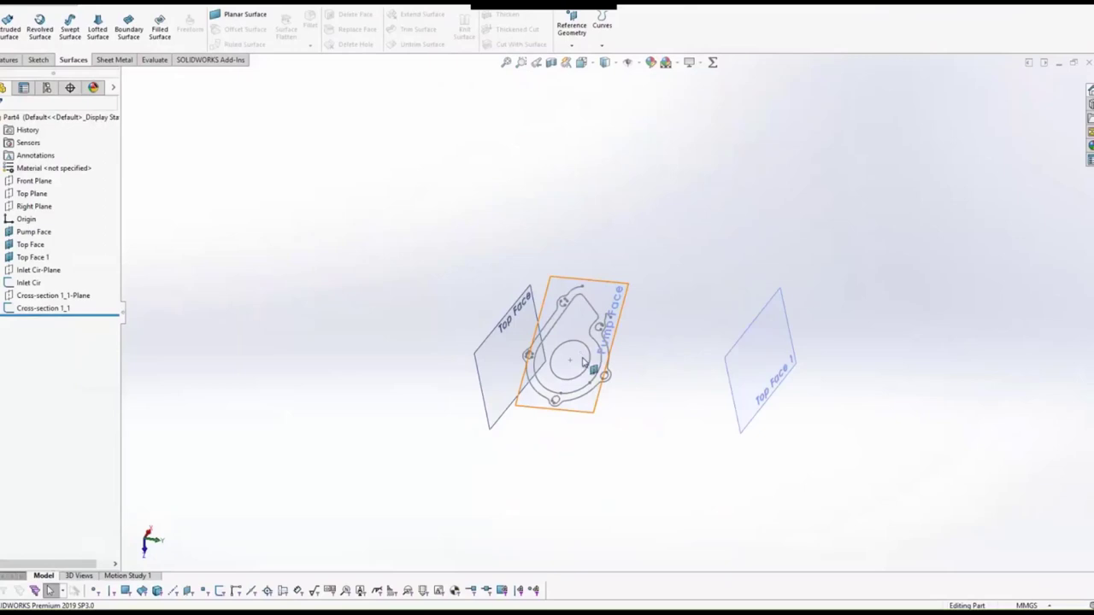
scroll(643, 336, "up", 3)
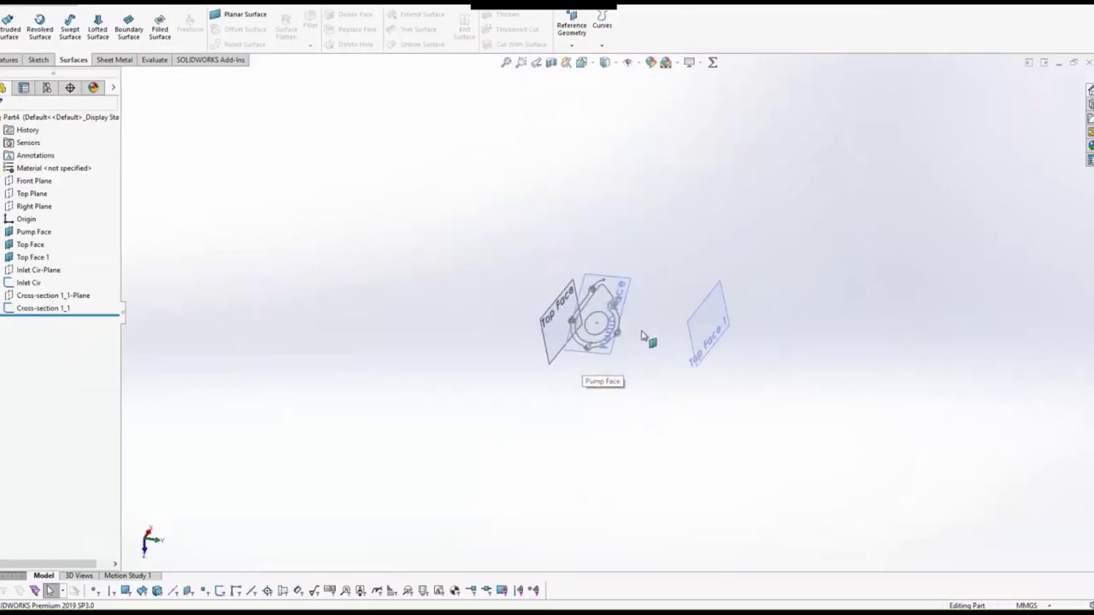
mouse_move(643, 336)
middle_mouse_down()
mouse_move(677, 312)
mouse_move(678, 336)
middle_mouse_up()
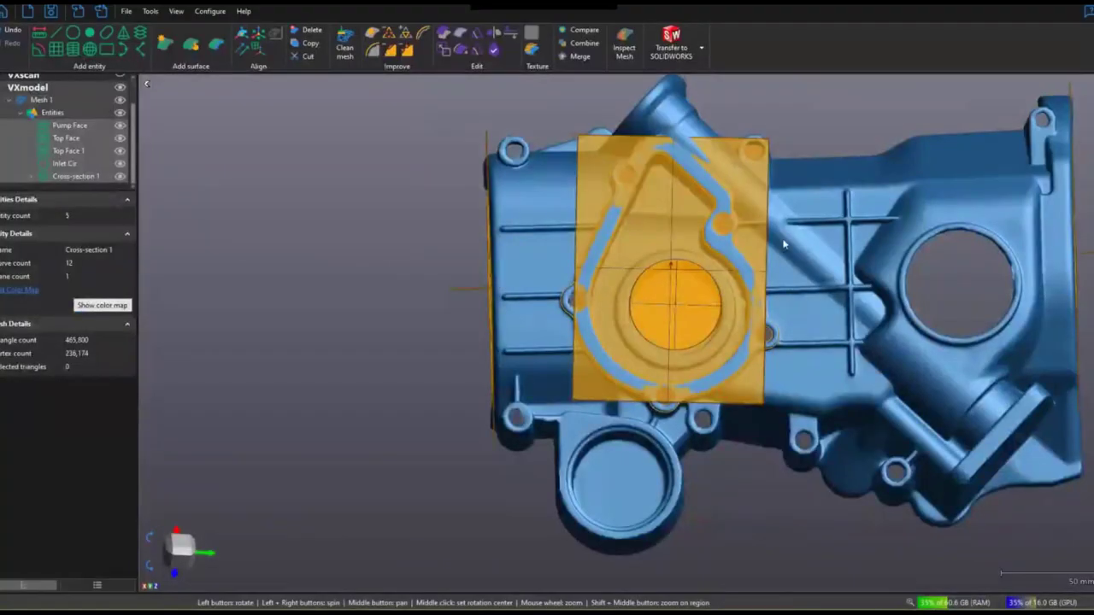
Step: Switch back to VXmodel and start an entity-based alignment that matches the Inlet Cir center to the origin point
left_click_drag(778, 248, 723, 244)
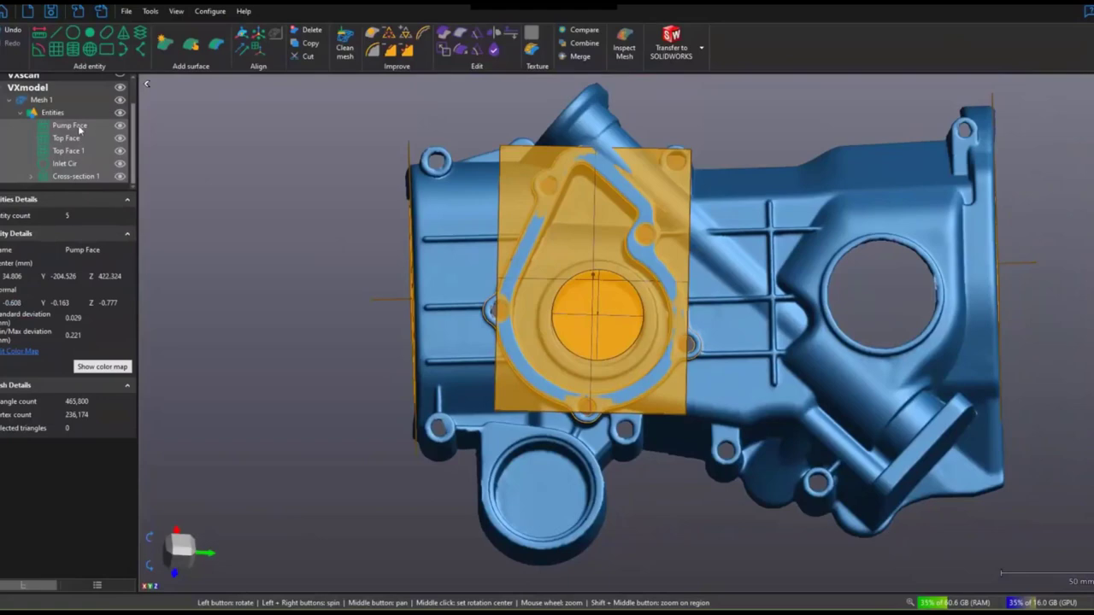
key("F2")
left_click(102, 150, "ctrl")
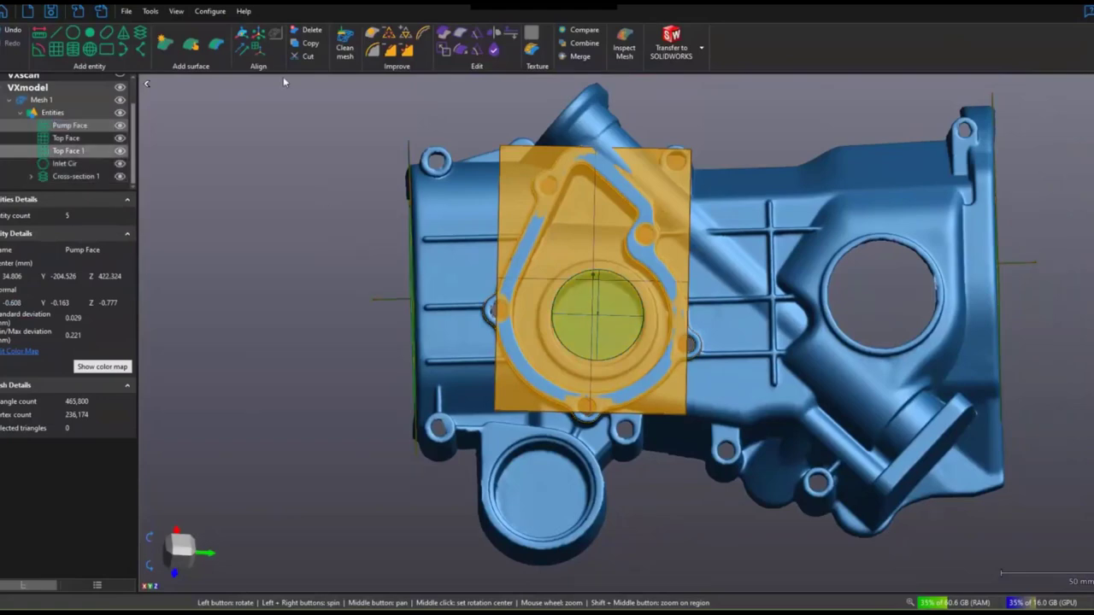
left_click(264, 51)
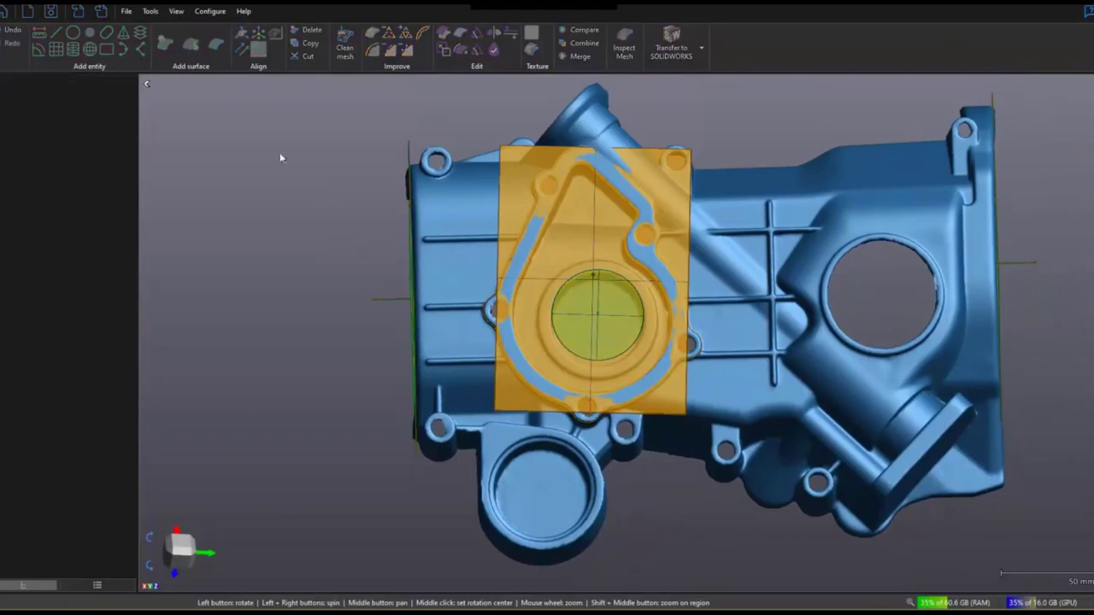
left_click(22, 161)
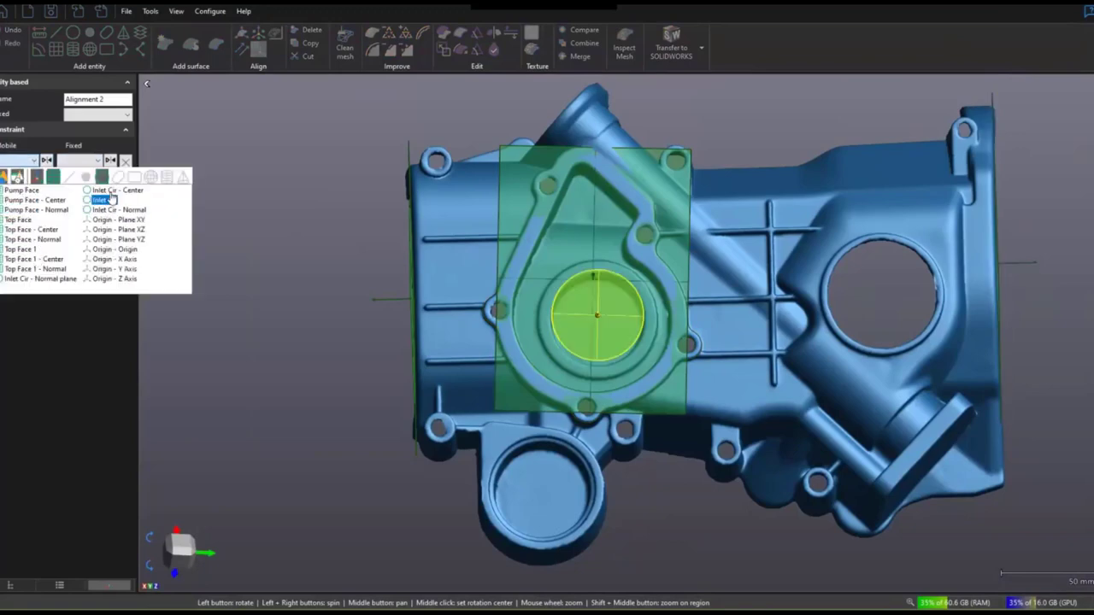
left_click(104, 189)
left_click(89, 162)
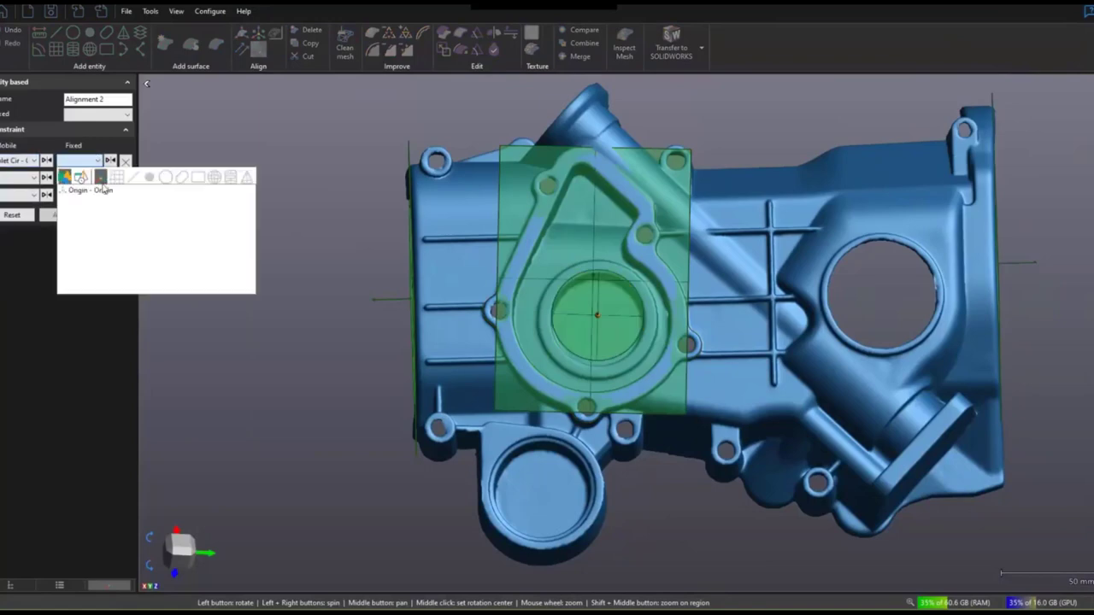
left_click(100, 190)
Step: Add a second alignment constraint matching the Pump Face plane to the origin's XZ plane
left_click(17, 177)
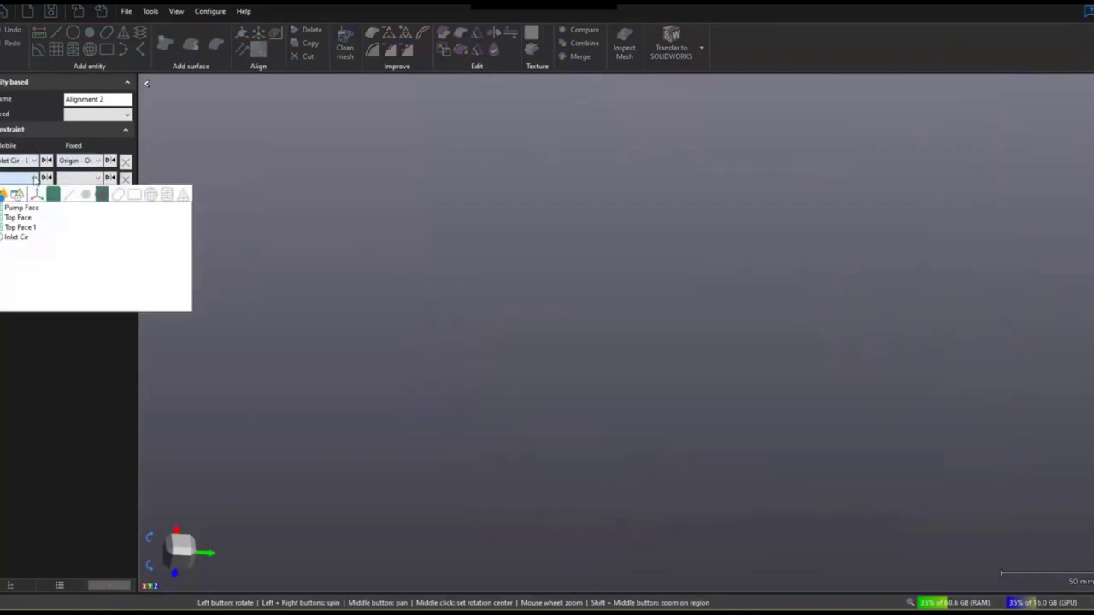
left_click(21, 209)
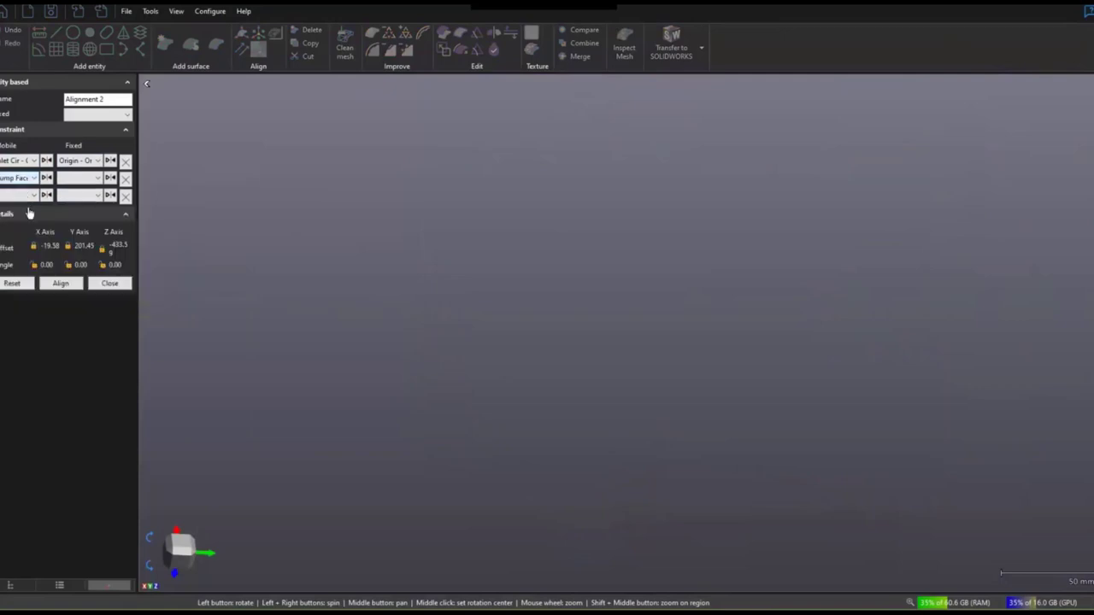
left_click(98, 178)
left_click(80, 195)
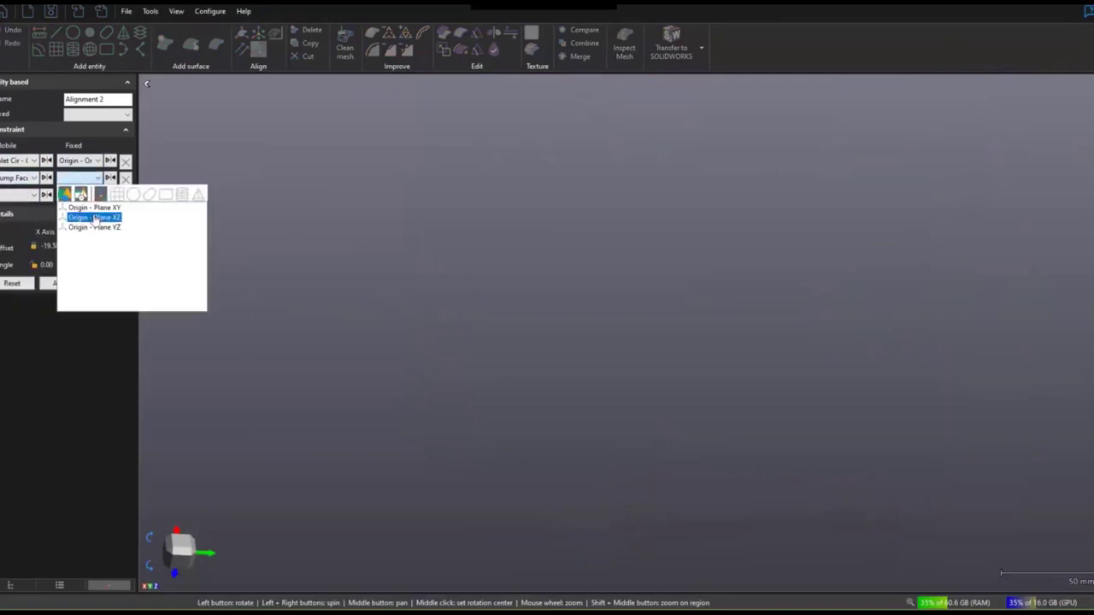
left_click(85, 215)
Step: Match the Top Face plane to the origin's XY plane, apply the alignment and fit the part in view
left_click(17, 195)
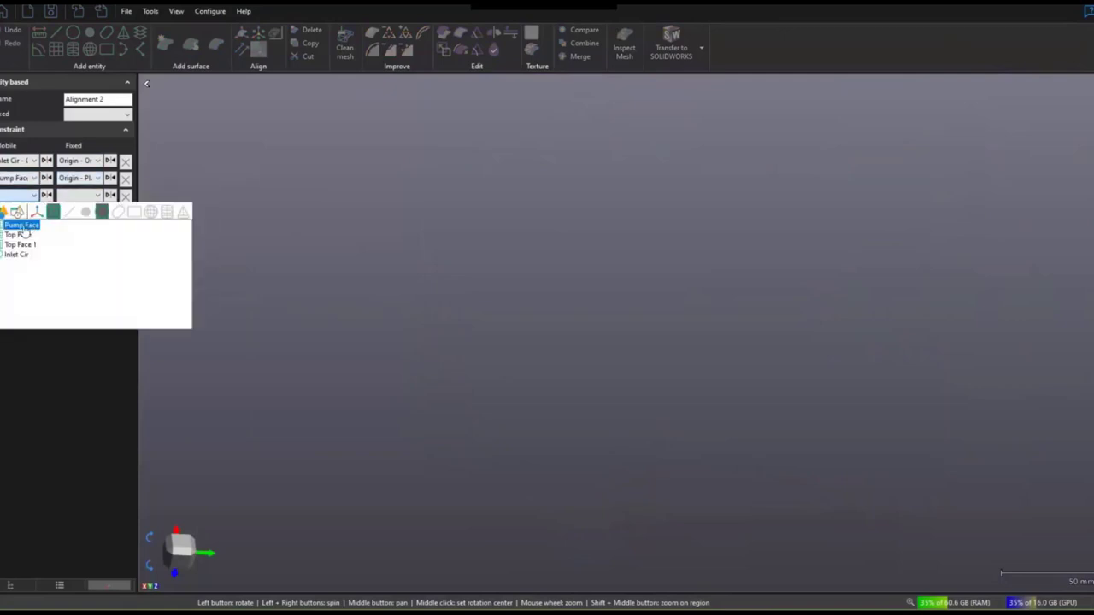
left_click(24, 236)
left_click(98, 194)
left_click(80, 213)
left_click(98, 229)
left_click(61, 287)
right_click(550, 313)
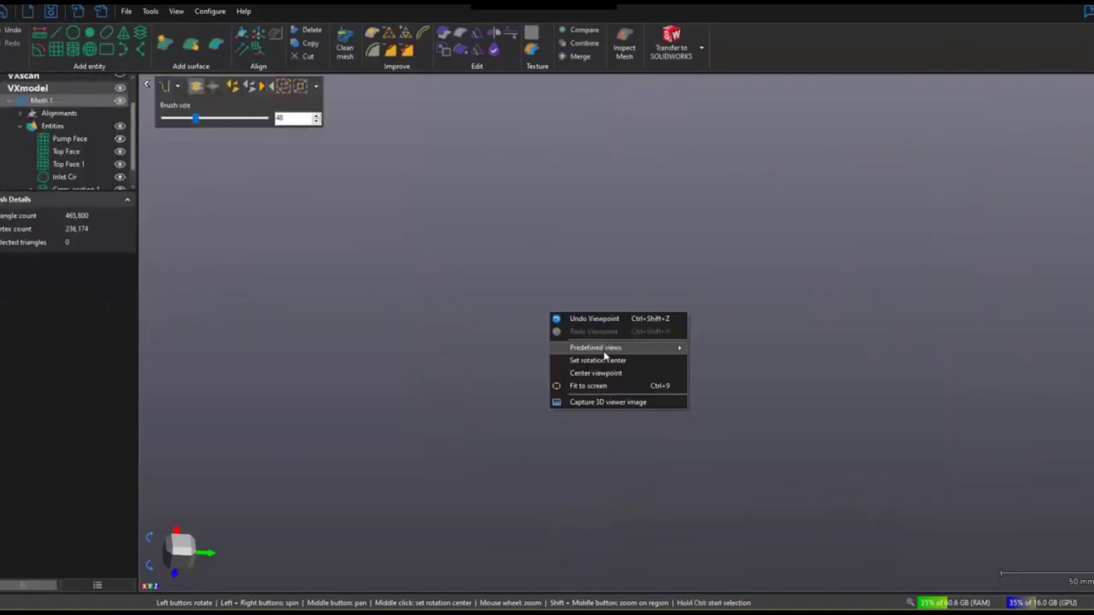
left_click(601, 385)
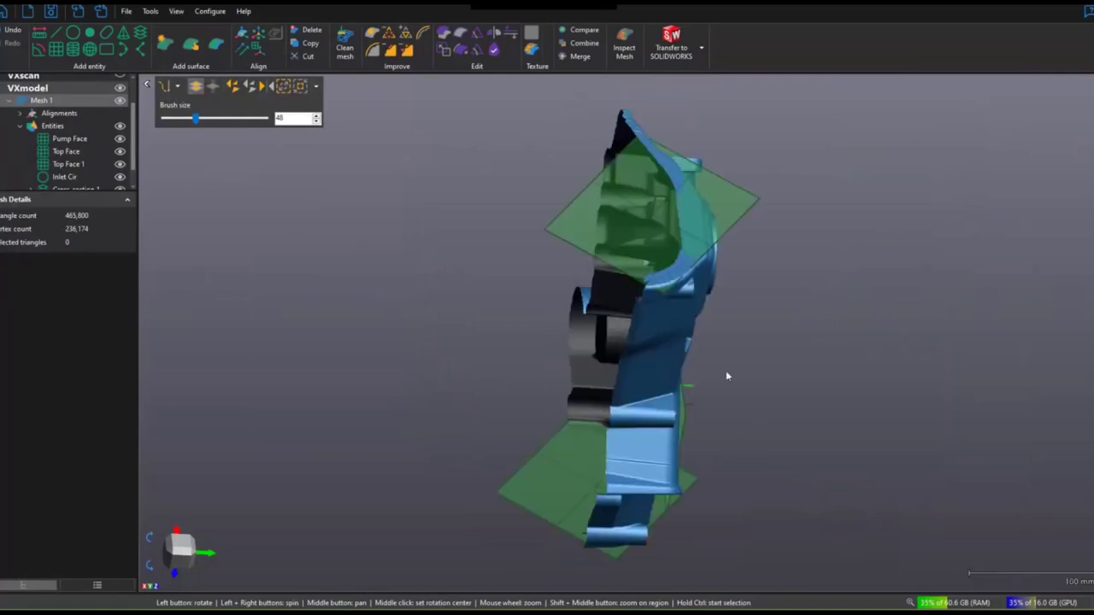
left_click_drag(725, 370, 648, 240)
scroll(628, 324, "up", 2)
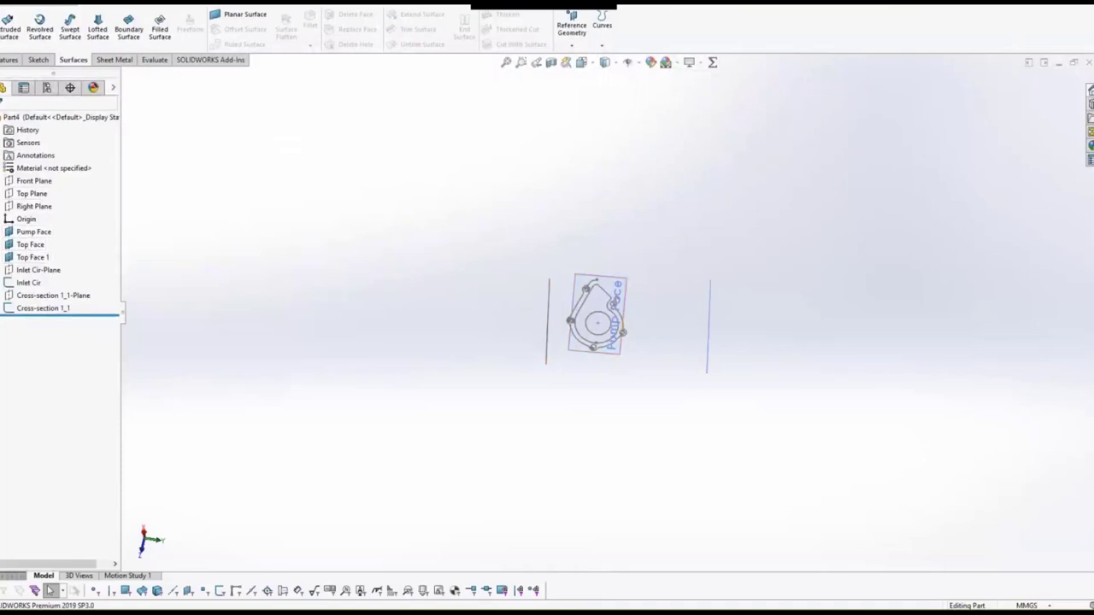
Step: Switch to SOLIDWORKS and delete the previously transferred entities, from Pump Face through Cross-section 1_1
left_click(35, 231)
left_click(47, 295, "shift")
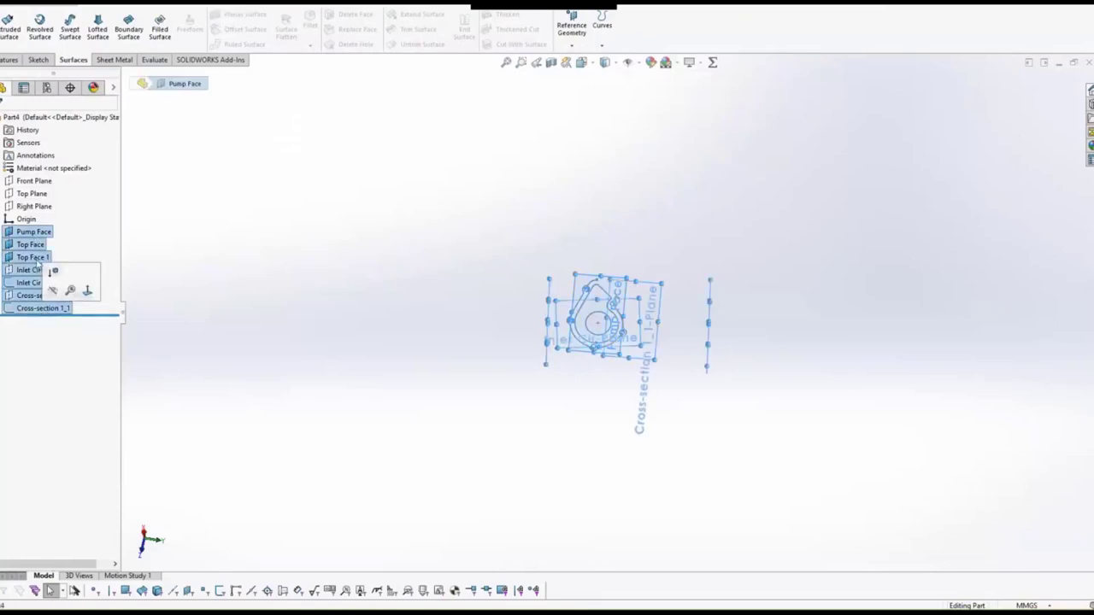
right_click(38, 261)
key("Escape")
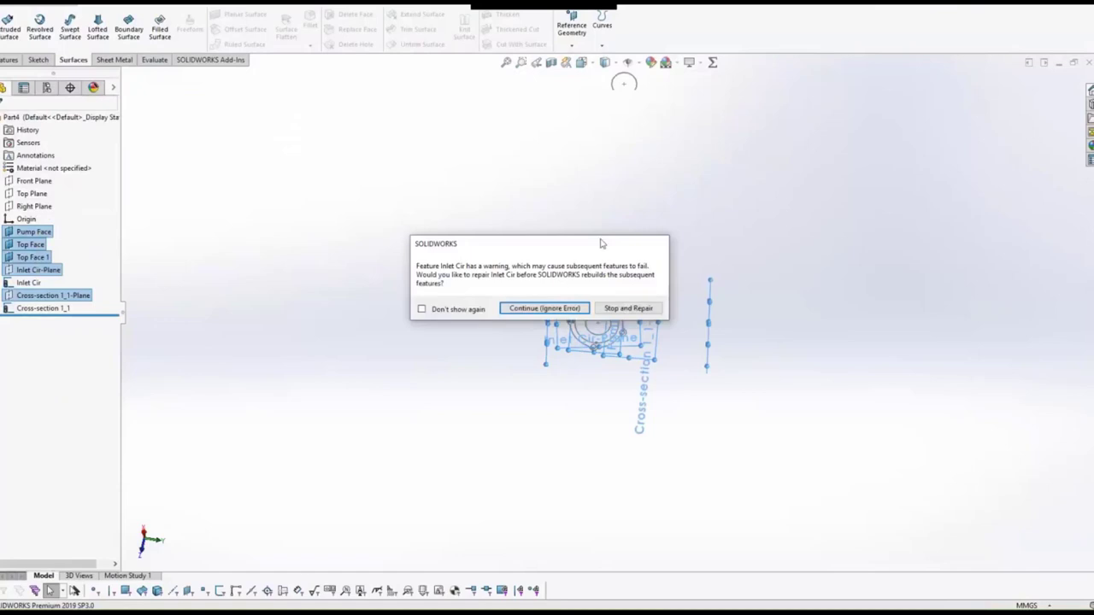
left_click(612, 313)
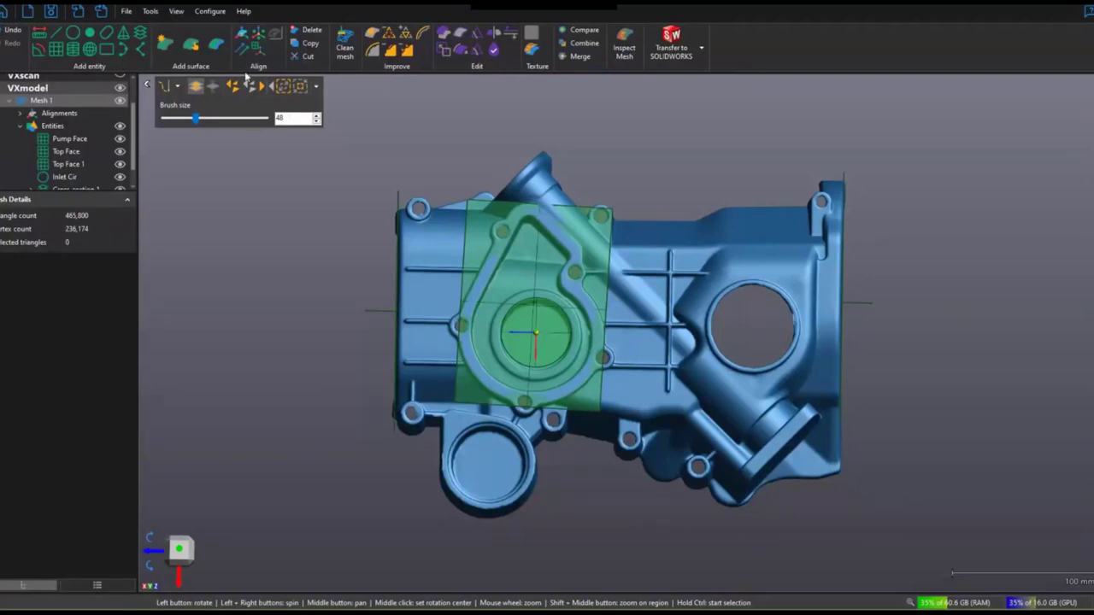
Step: From VXmodel, transfer the aligned entities from Pump Face to Cross-section 1 to SOLIDWORKS again and check them against the origin
left_click(68, 138)
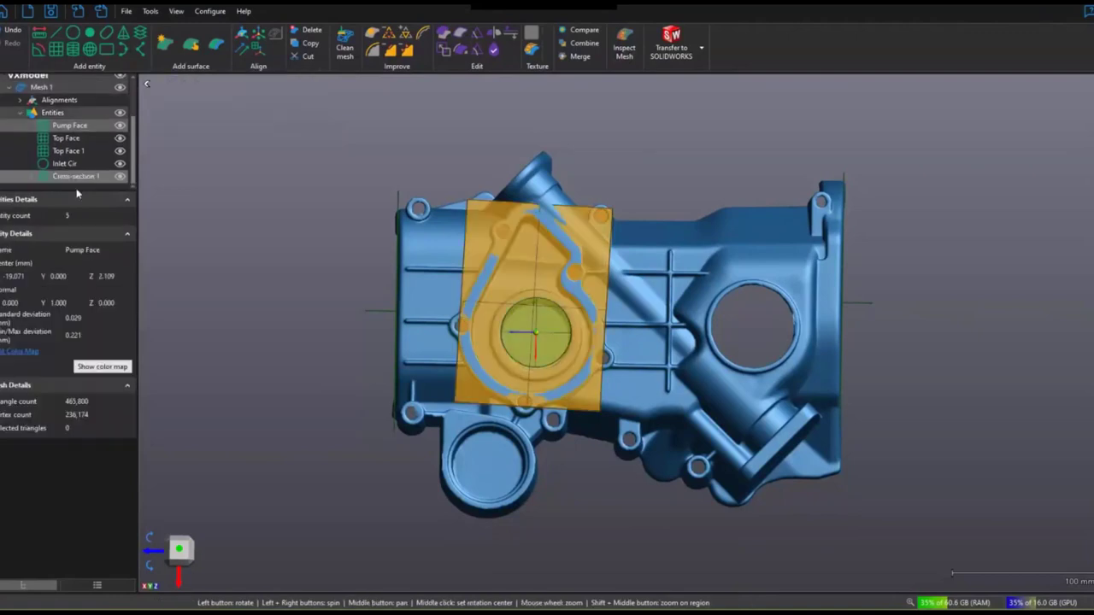
scroll(72, 171, "down", 1)
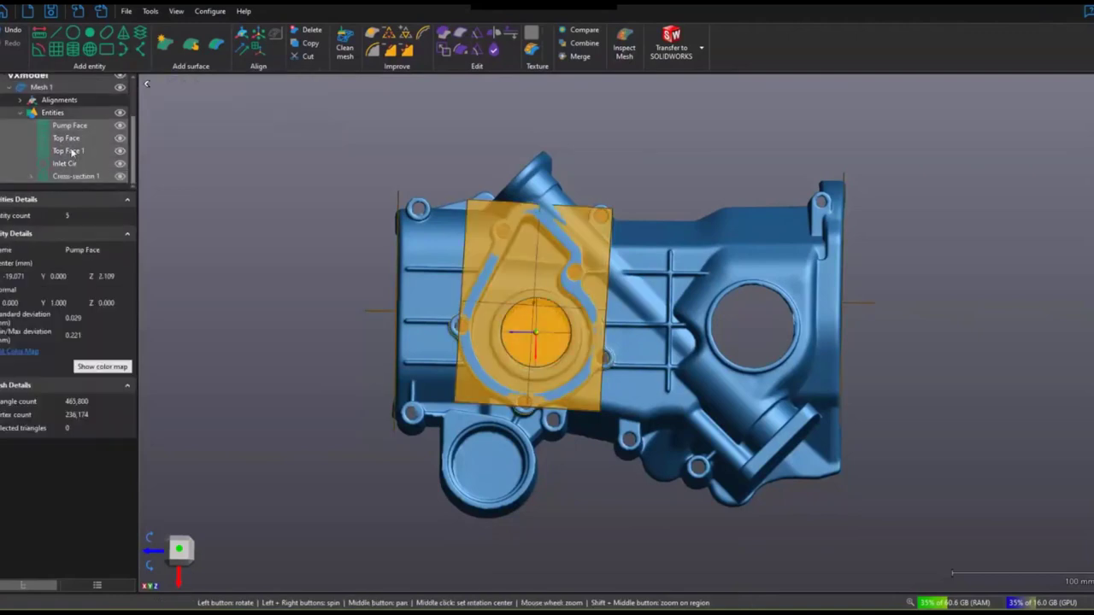
right_click(71, 150)
mouse_move(136, 184)
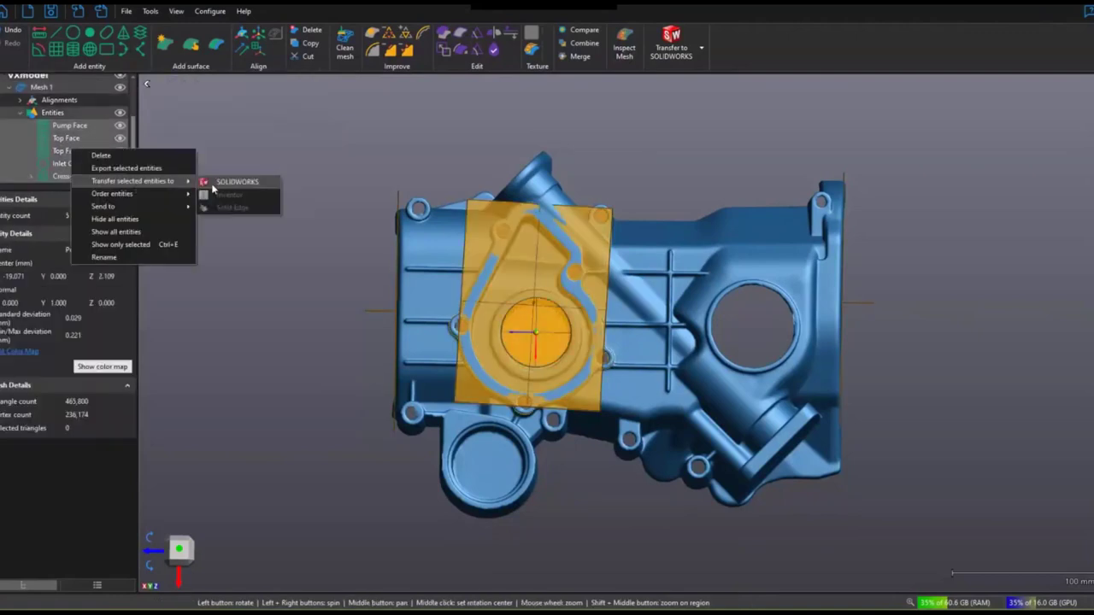
left_click(235, 182)
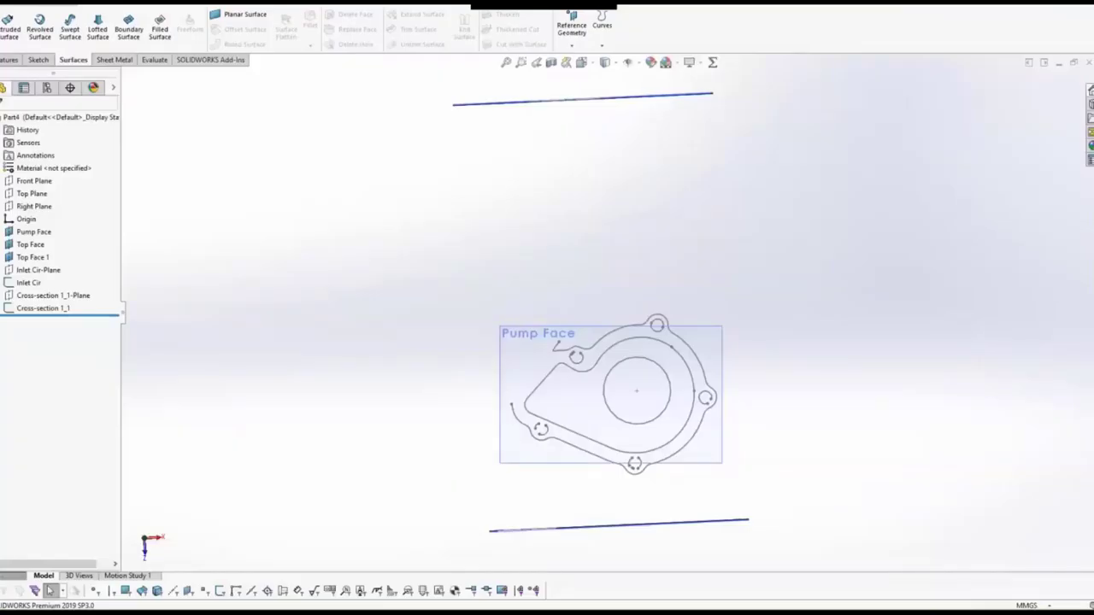
left_click(26, 219)
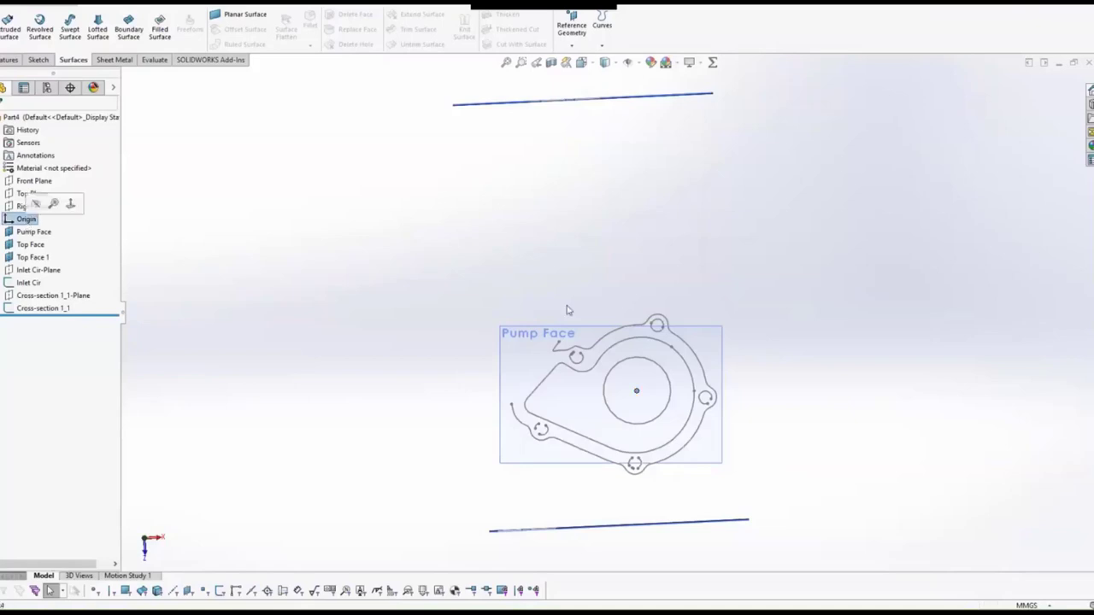
mouse_move(566, 309)
middle_mouse_down()
mouse_move(625, 151)
mouse_move(525, 251)
mouse_move(606, 225)
mouse_move(583, 237)
mouse_move(564, 203)
mouse_move(555, 247)
middle_mouse_up()
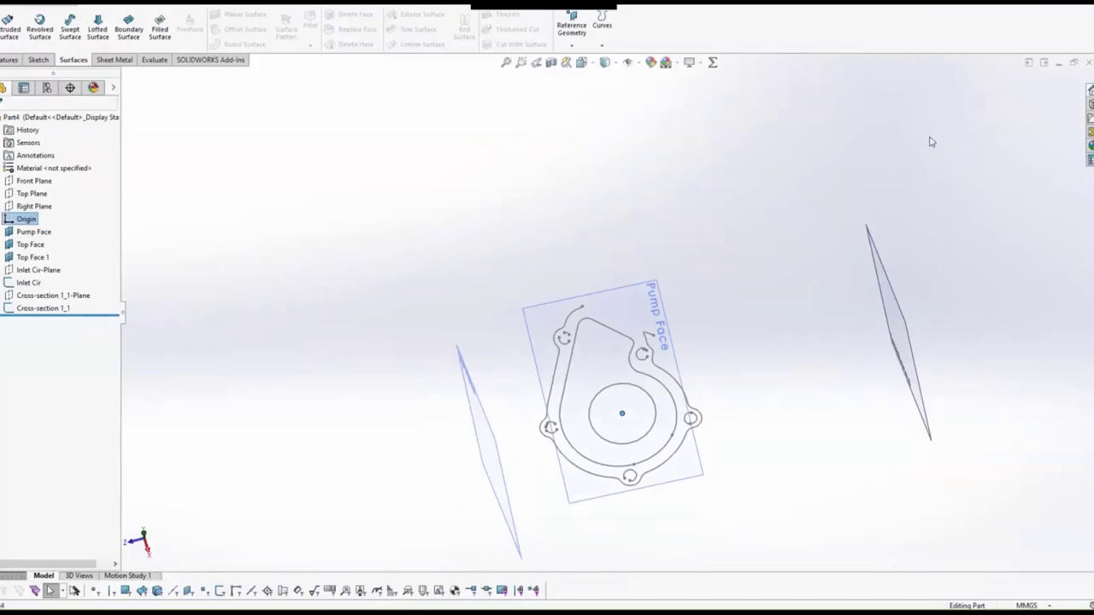
Step: Switch back to VXmodel and hide all the extracted entities so only the mesh is shown
left_click(1060, 6)
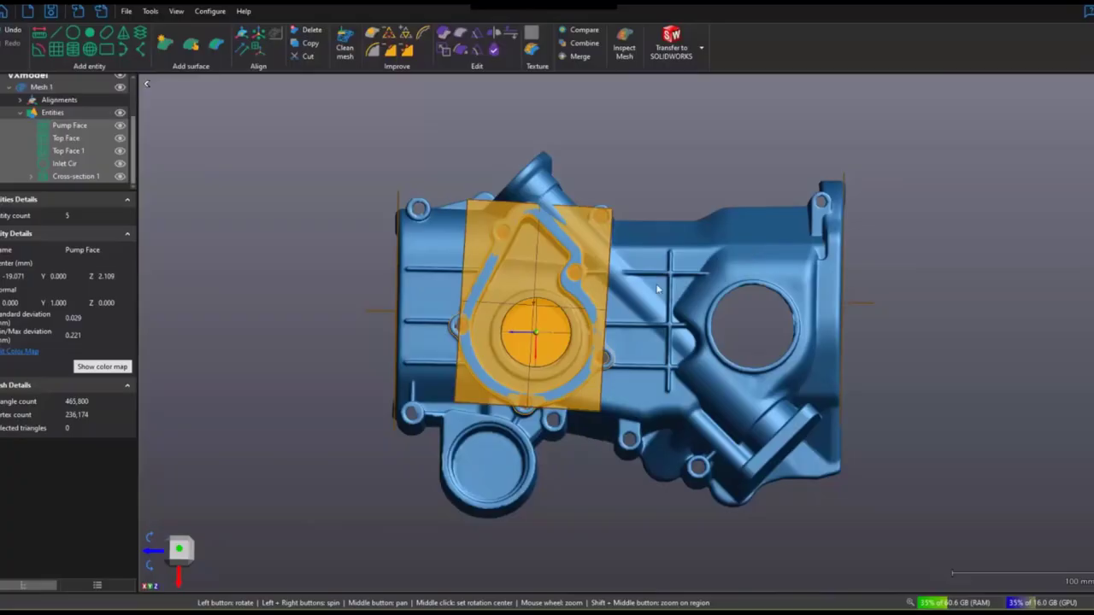
left_click_drag(660, 246, 628, 243)
left_click(120, 124)
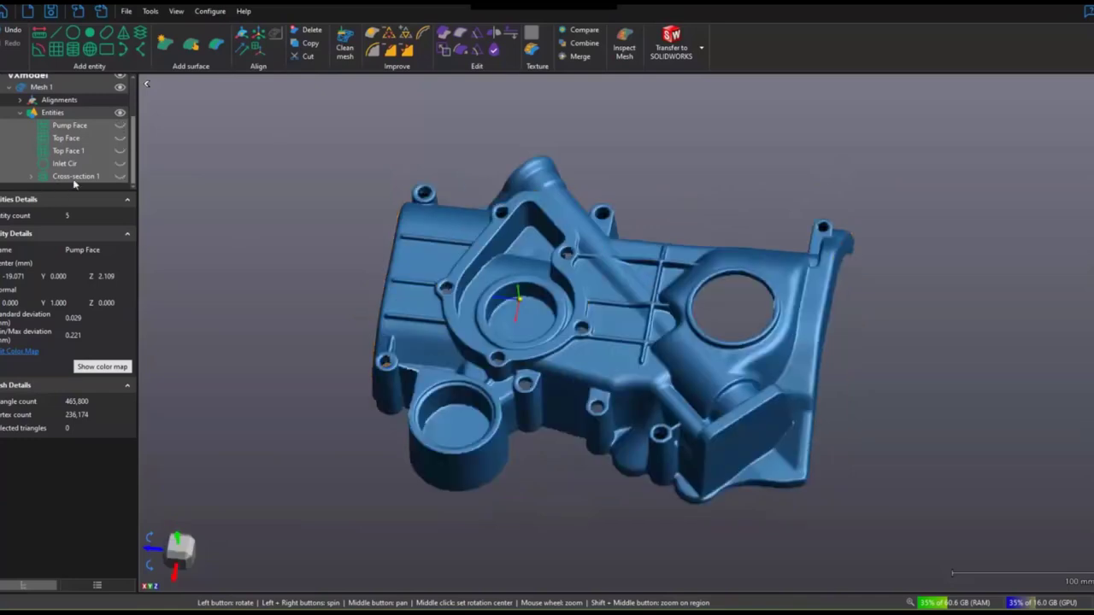
double_click(47, 177)
key("Return")
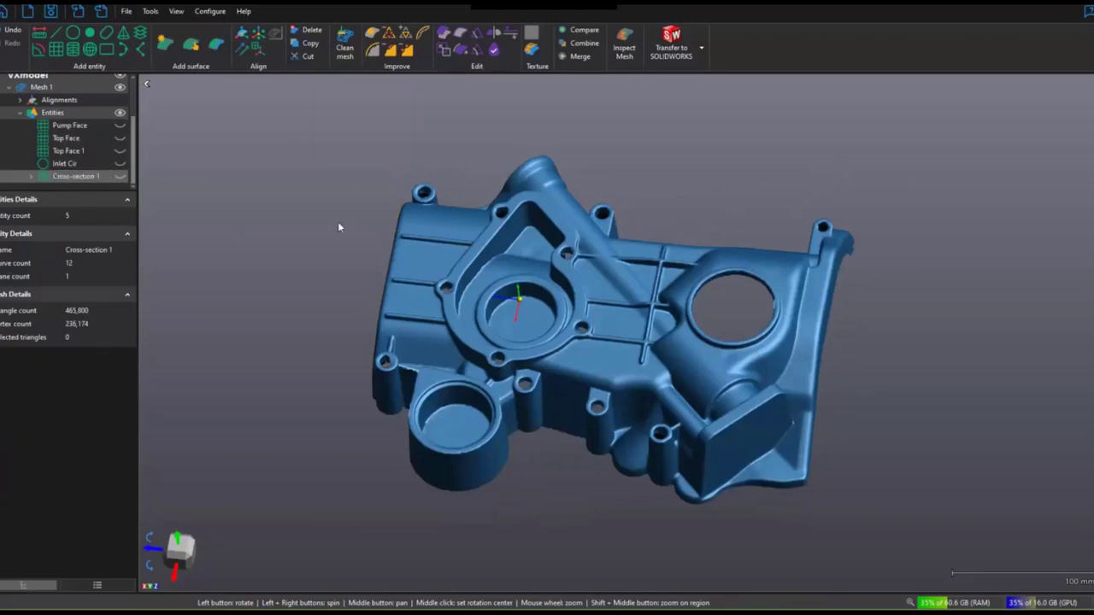
Step: Create a cylinder from the inner wall of the pump inlet bore, with its orientation constrained to the Pump Face normal
left_click(55, 48)
left_click_drag(547, 304, 511, 304)
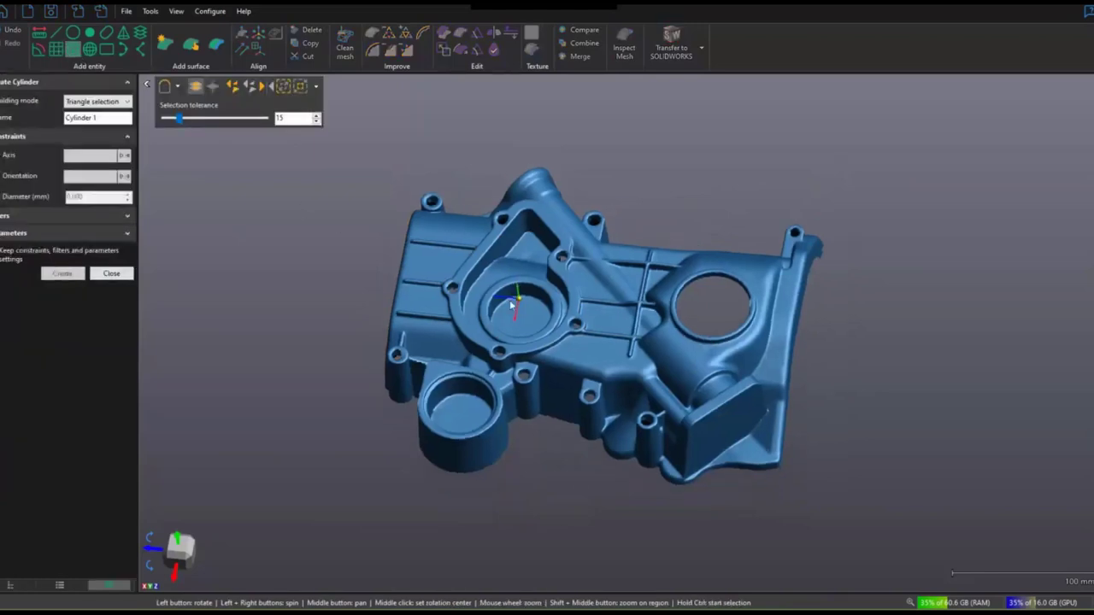
scroll(511, 304, "up", 3)
left_click(518, 289, "ctrl")
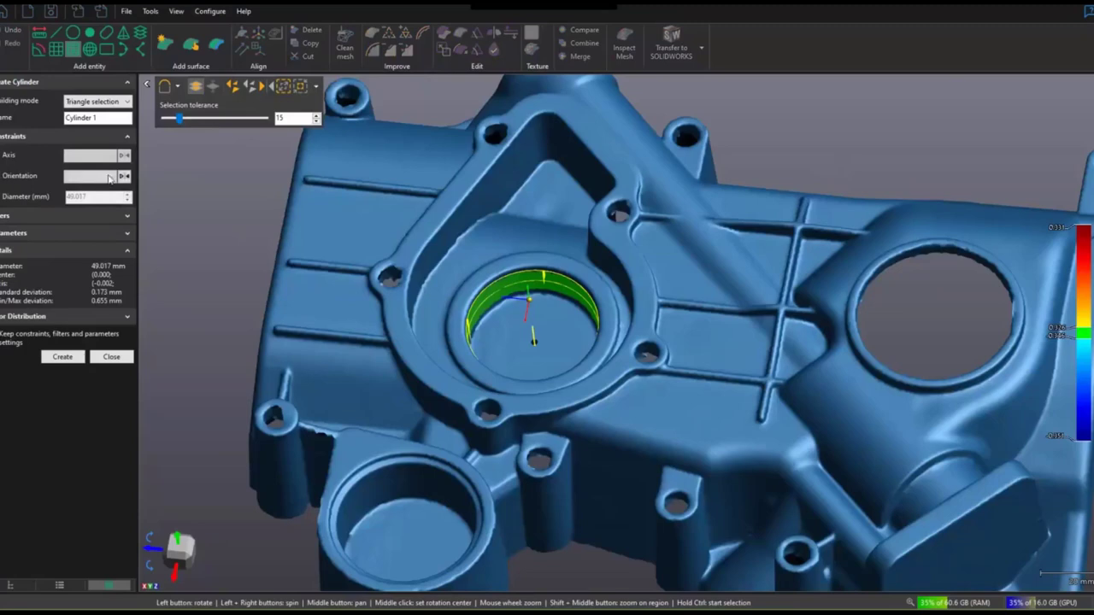
left_click(109, 177)
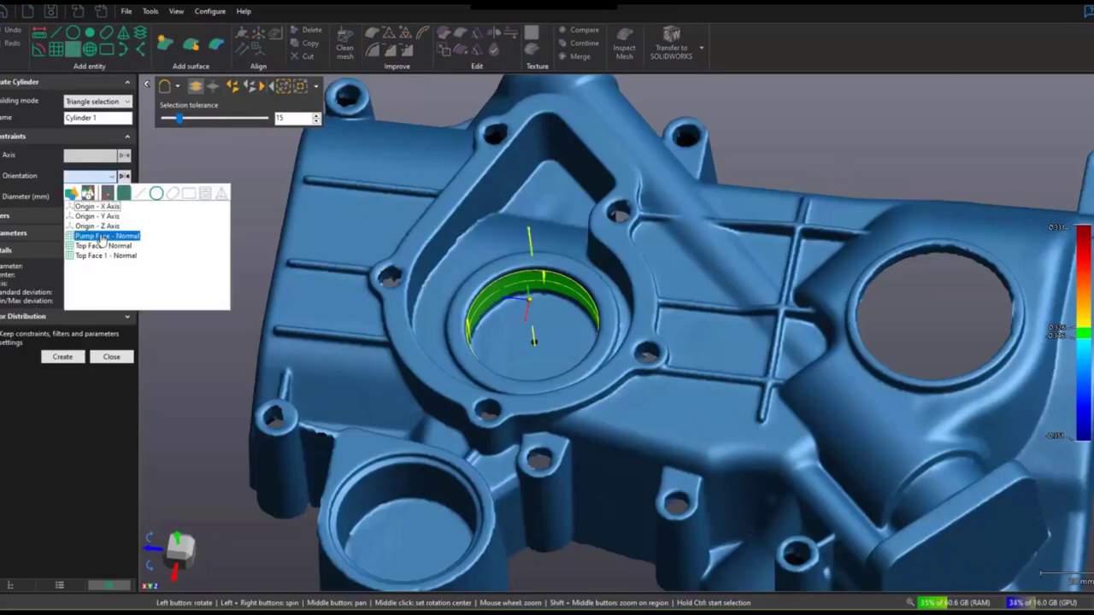
left_click(103, 236)
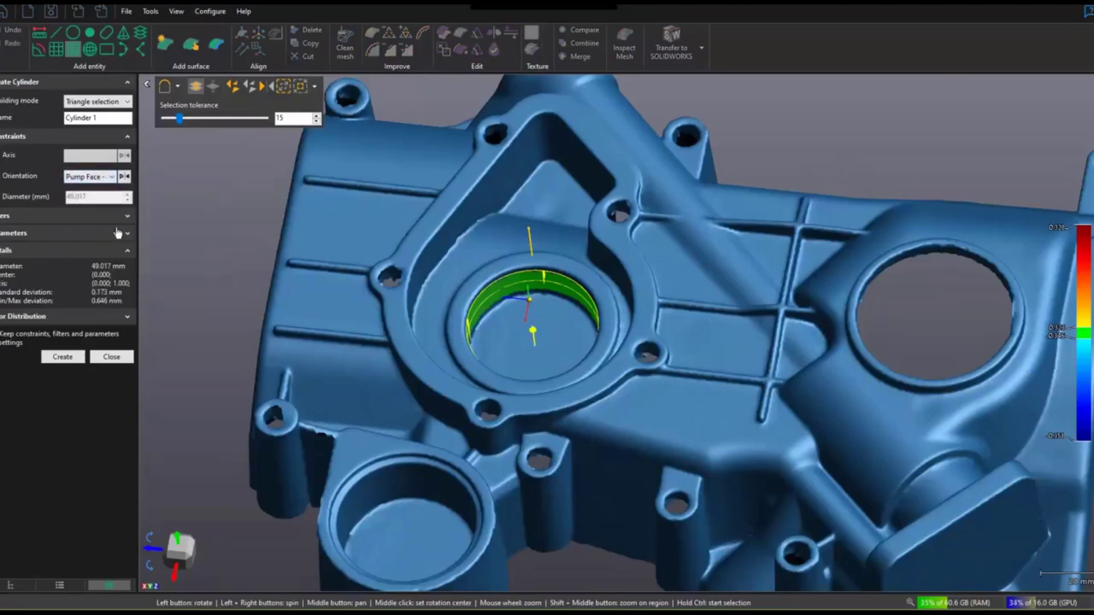
left_click(81, 359)
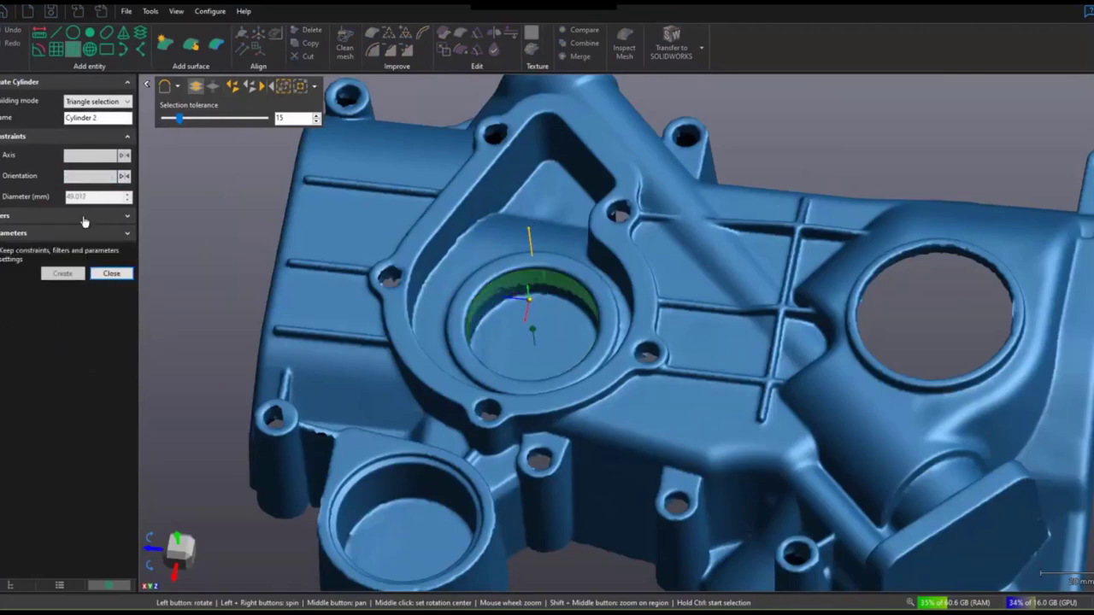
left_click(111, 273)
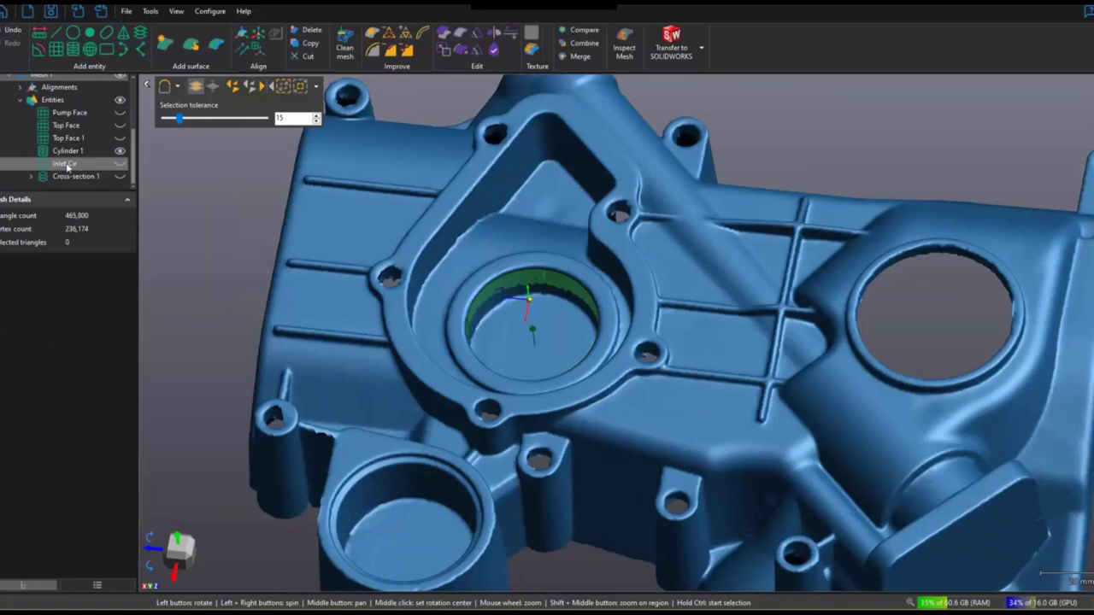
Step: Transfer the Cylinder 1 entity to SOLIDWORKS
right_click(70, 151)
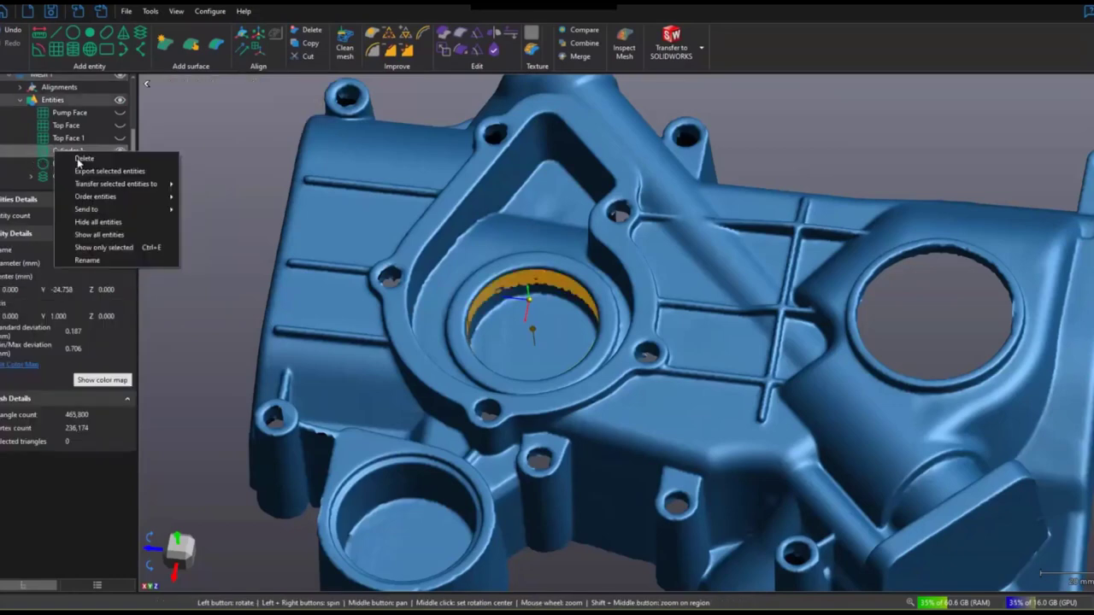
mouse_move(108, 185)
left_click(214, 184)
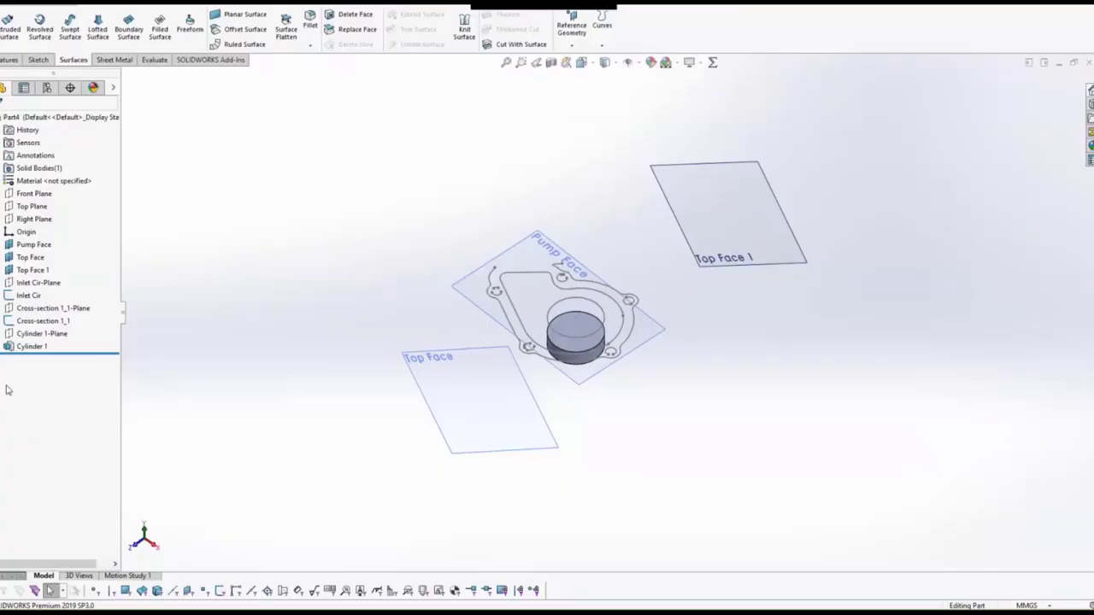
Step: Open the Cylinder 1 extrusion for editing, try a larger blind depth and cancel the edit
left_click(30, 346)
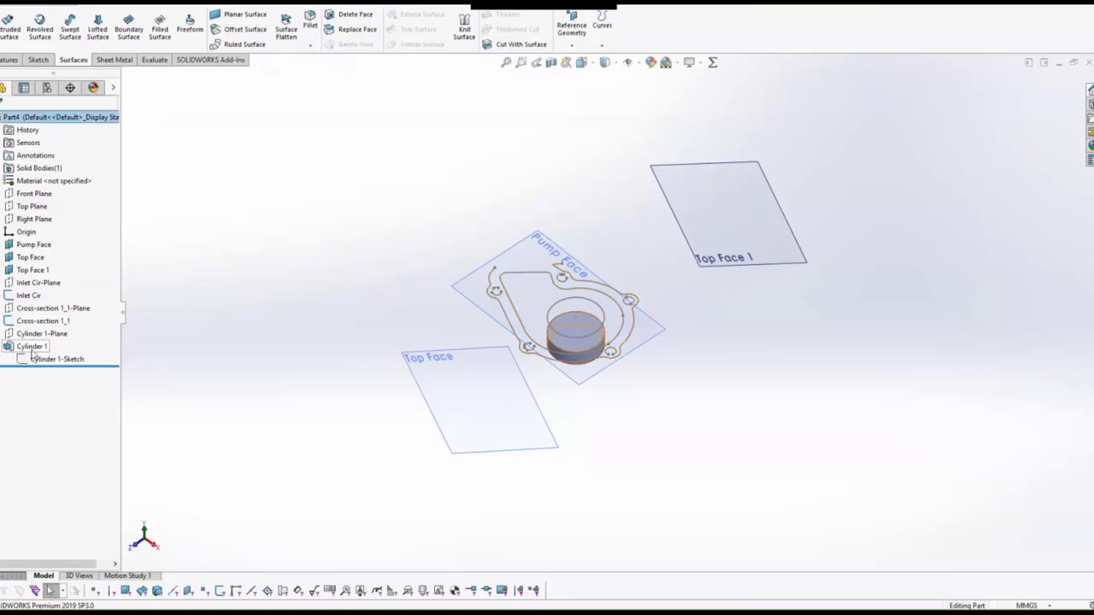
left_click(31, 357)
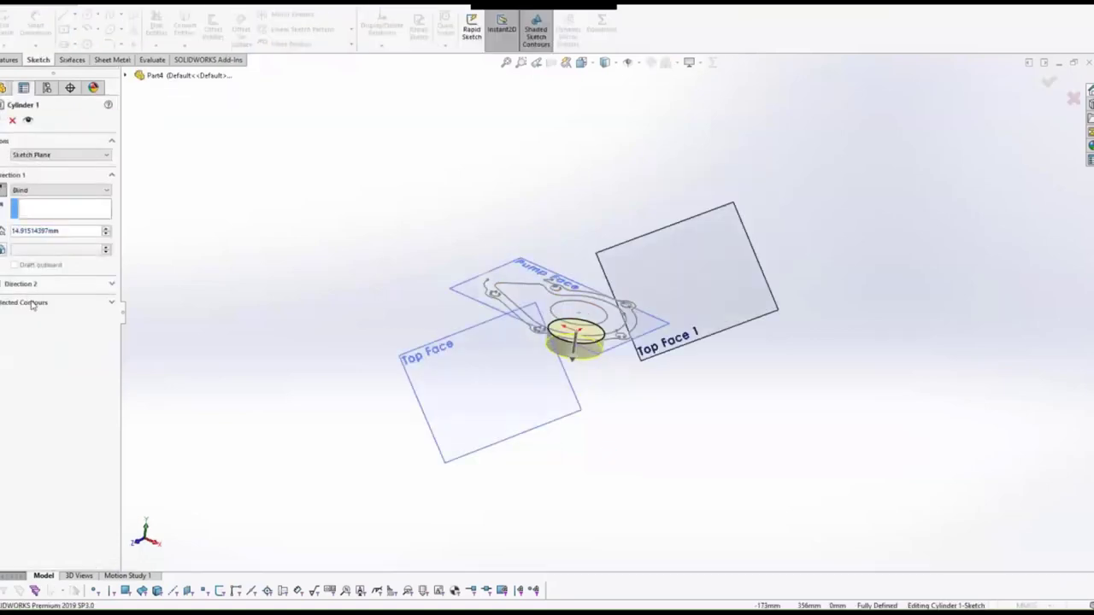
left_click(28, 304)
scroll(586, 376, "up", 3)
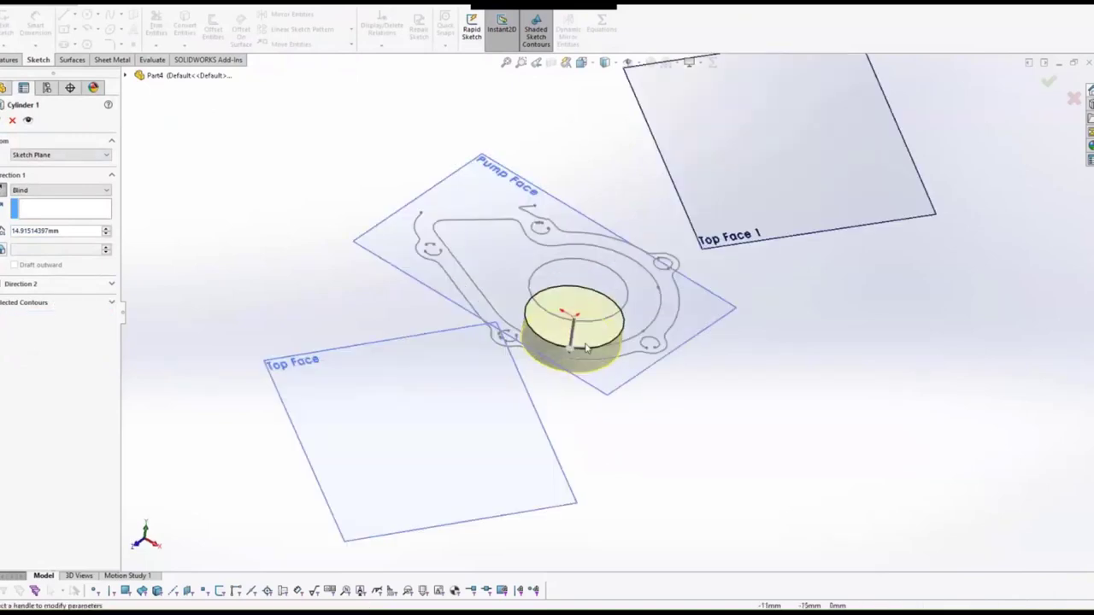
scroll(586, 346, "up", 5)
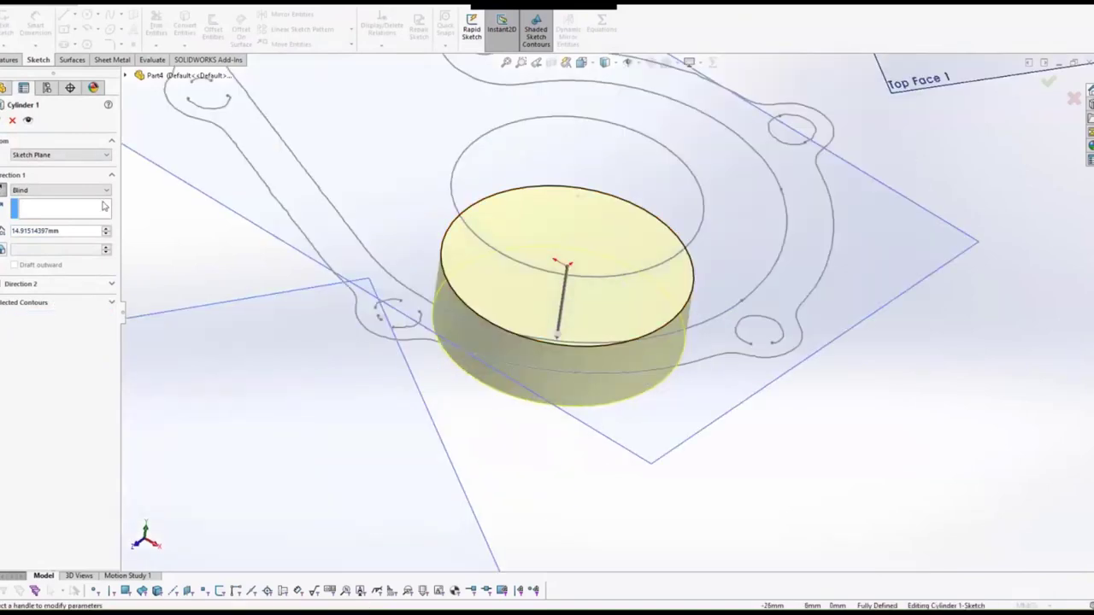
left_click_drag(106, 229, 107, 240)
left_click(106, 234)
left_click(106, 234)
left_click(106, 234)
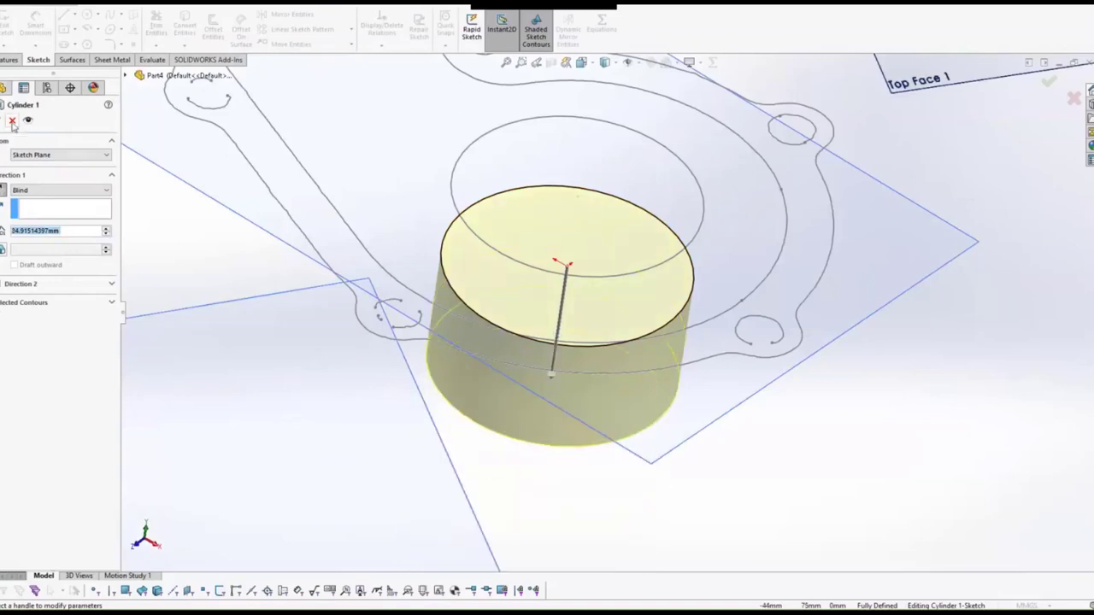
left_click(12, 121)
Step: Open the Cylinder 1 sketch to examine its circle, exit the sketch and return to VXmodel
right_click(52, 359)
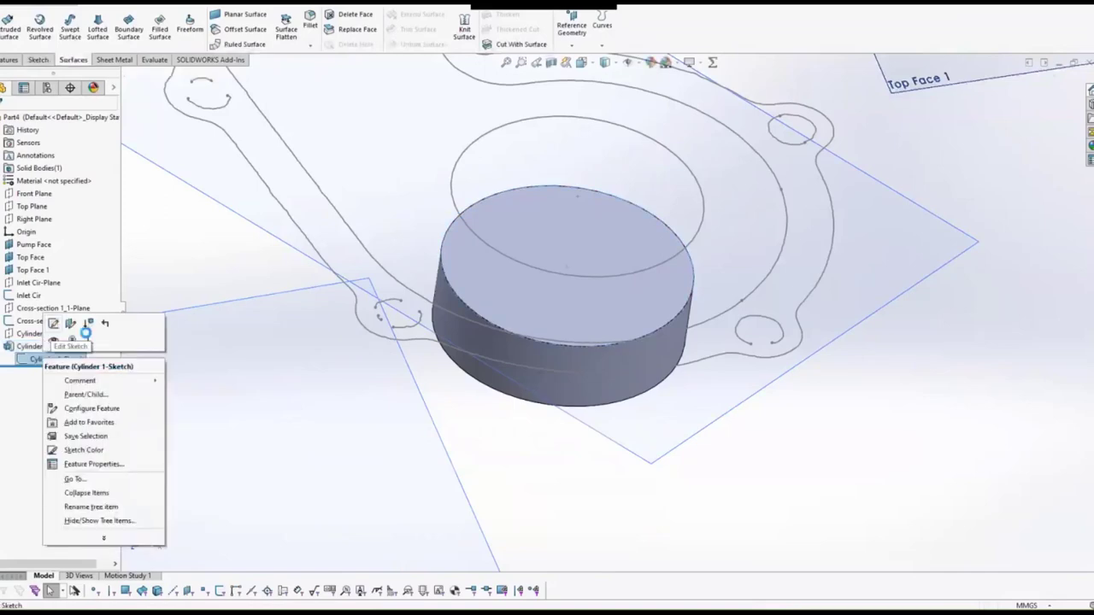
left_click(85, 331)
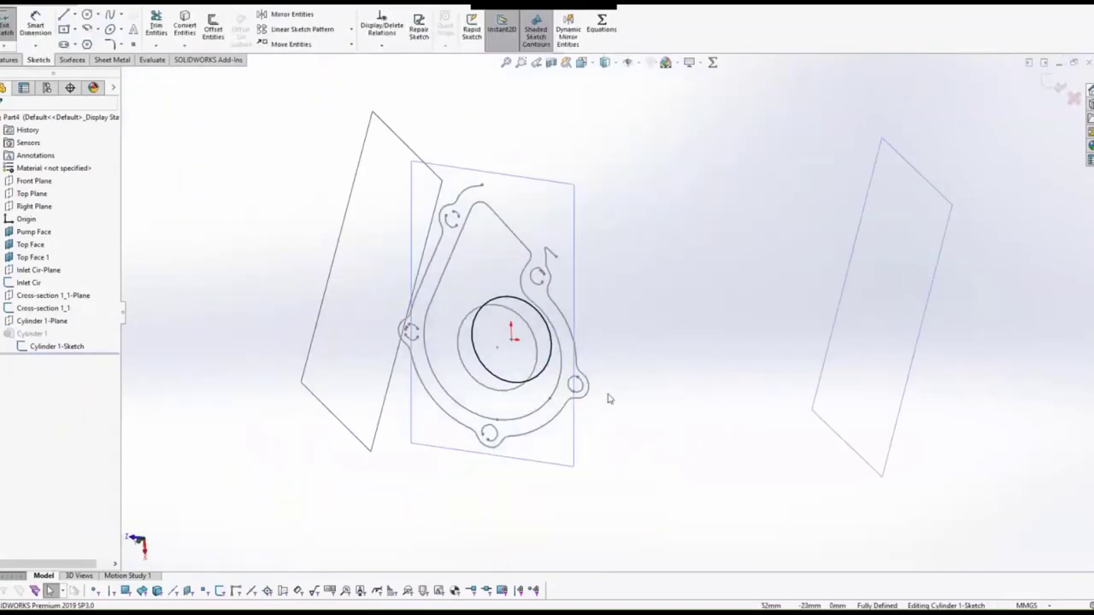
left_click(7, 24)
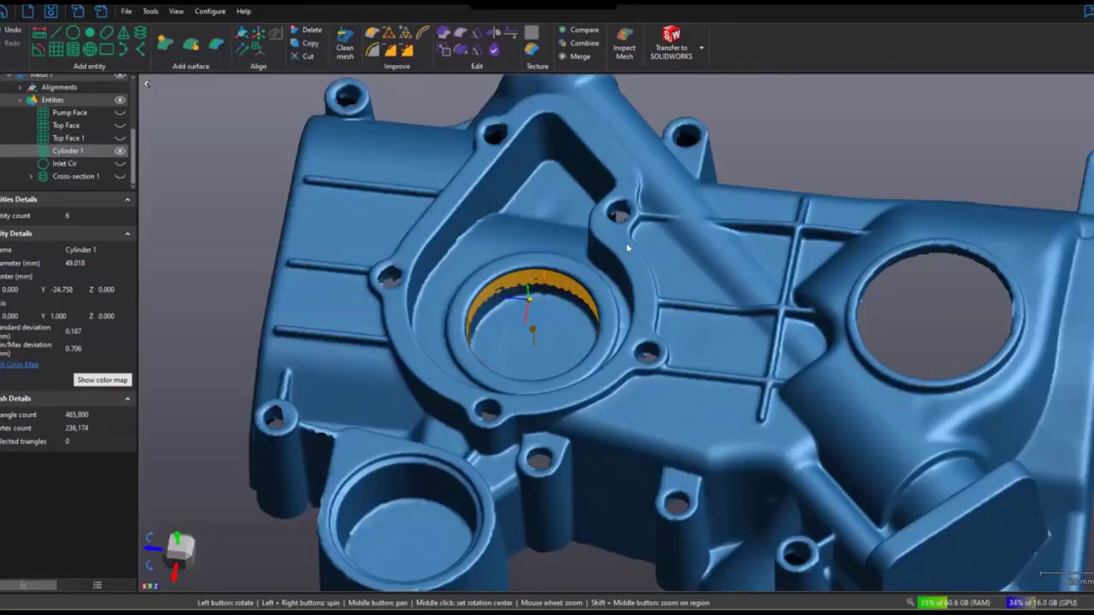
Step: Create cones from the outer walls of three mounting bosses along the housing edge beside the round cup, using triangle selection
scroll(626, 248, "down", 5)
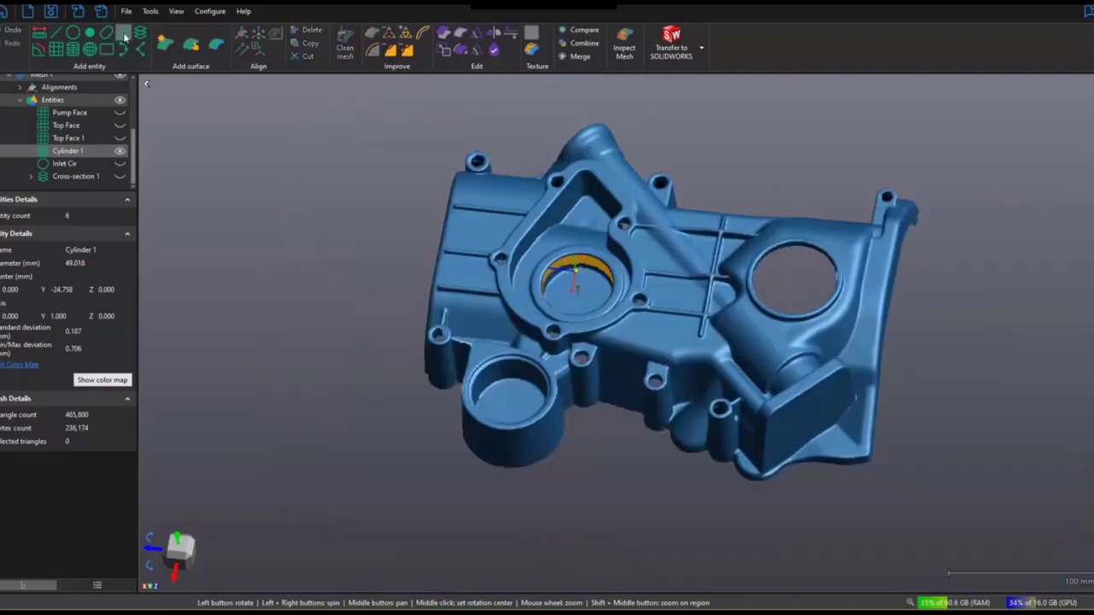
left_click(124, 37)
left_click(443, 364)
key("Return")
left_click(583, 374)
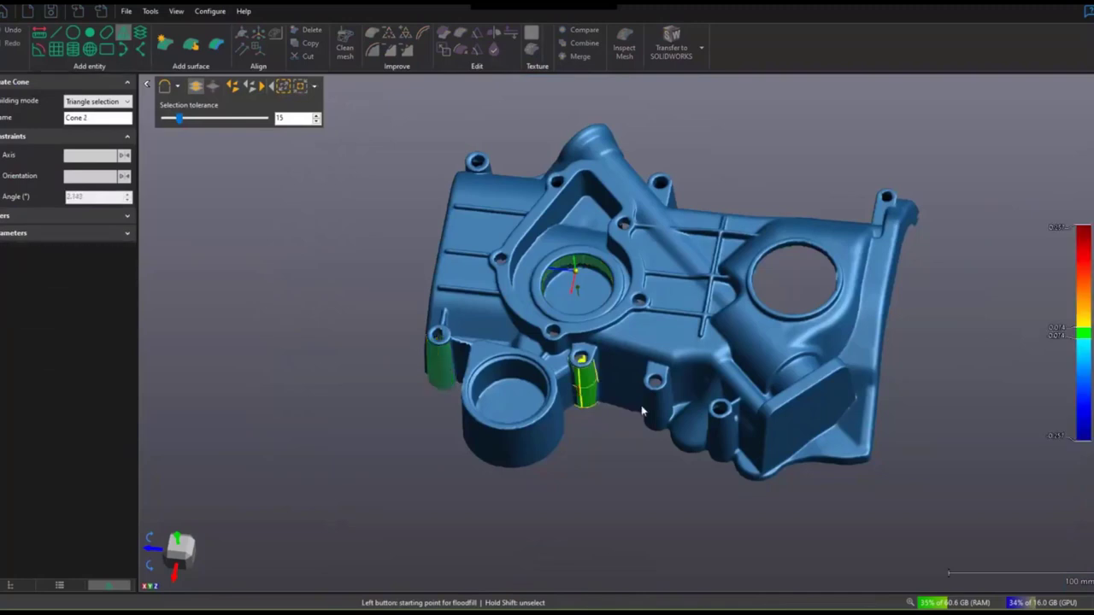
key("Return")
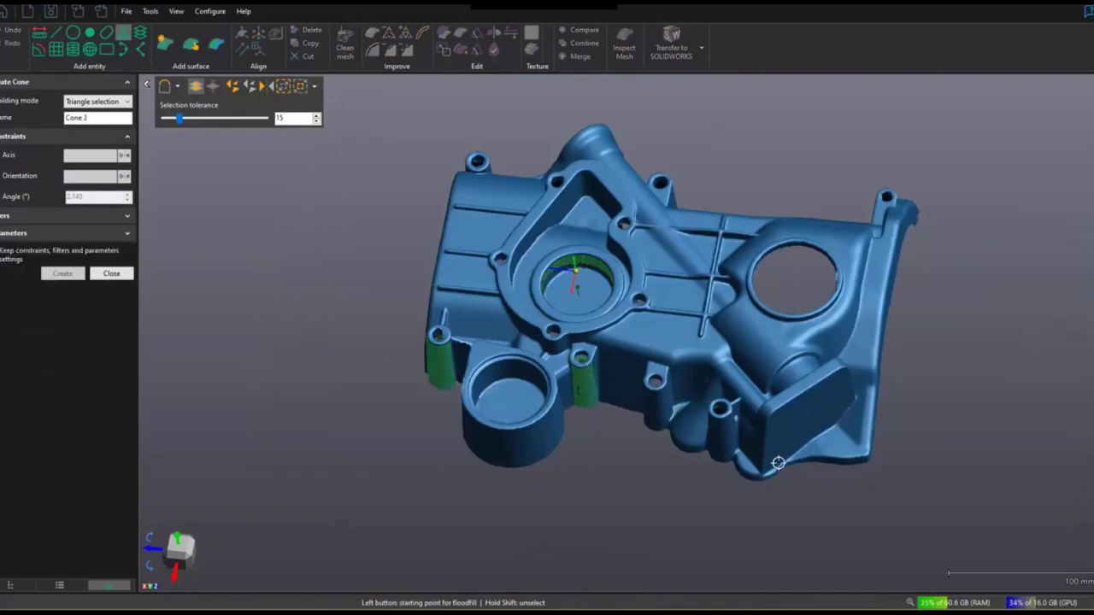
left_click(722, 432)
key("Return")
Step: Create cones from two mounting bosses on the opposite side of the housing and finish cone creation
left_click_drag(779, 467, 800, 234)
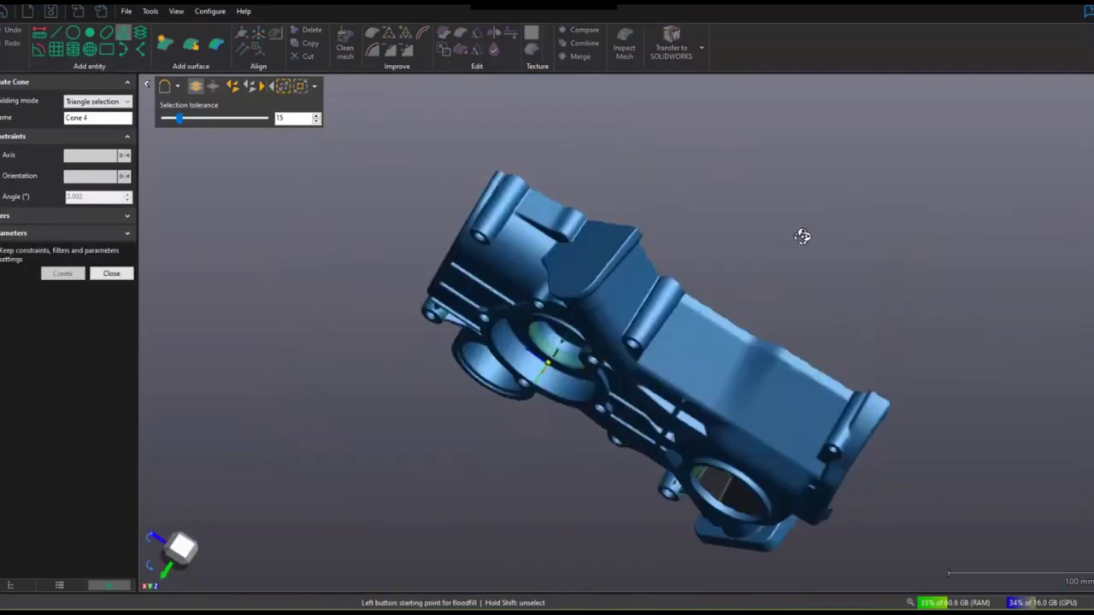
left_click(658, 313)
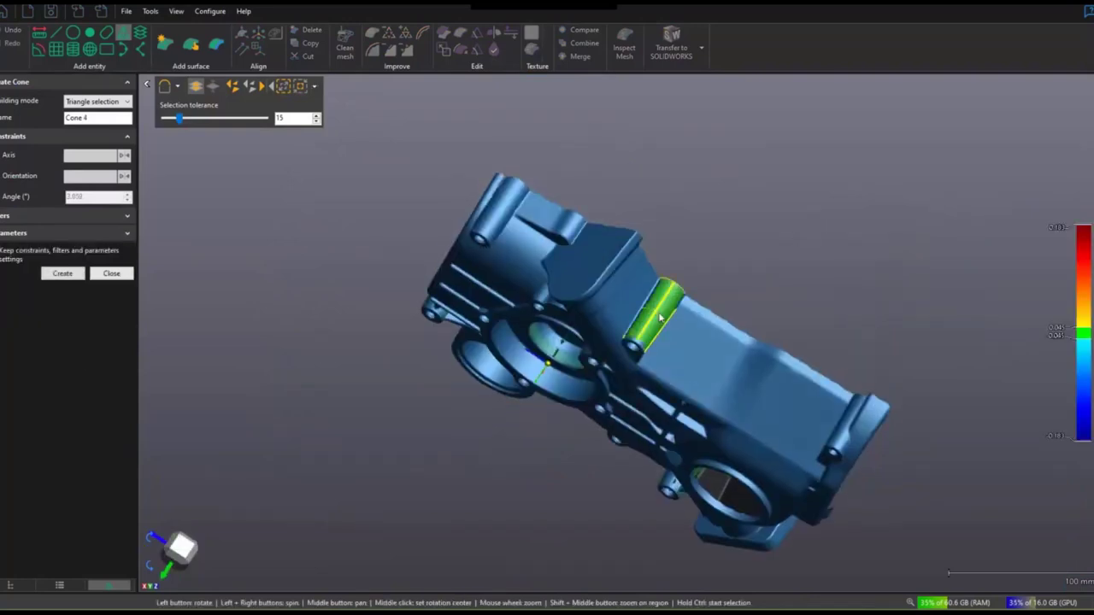
key("Return")
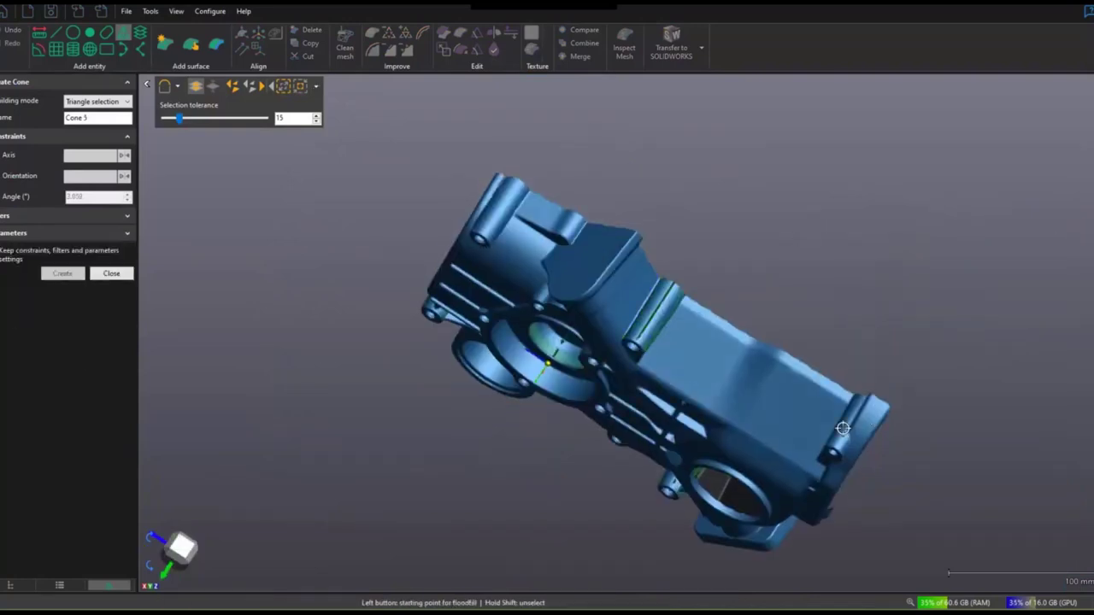
left_click(844, 430, "ctrl")
key("Return")
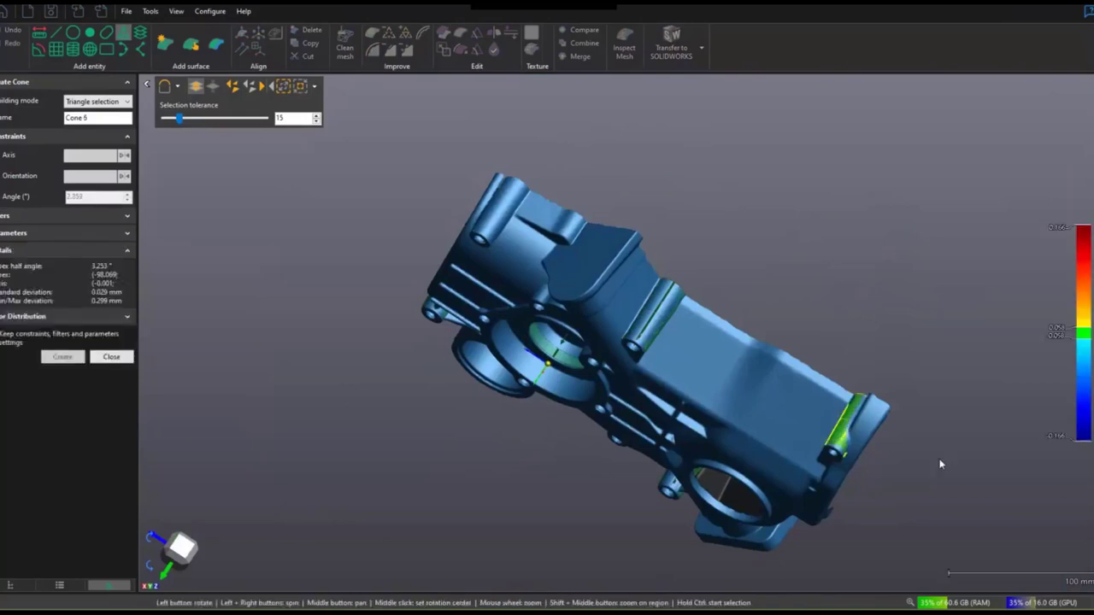
left_click_drag(940, 464, 767, 289)
left_click(111, 274)
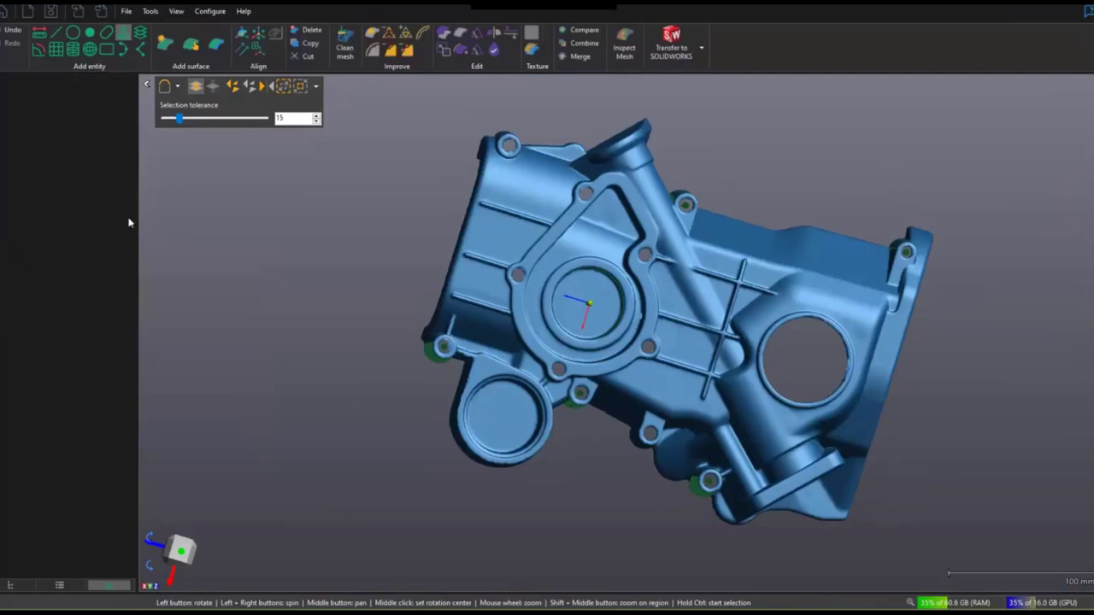
Step: Transfer the Cone 1 through Cone 5 entities to SOLIDWORKS and examine the cone bodies there
left_click(69, 125)
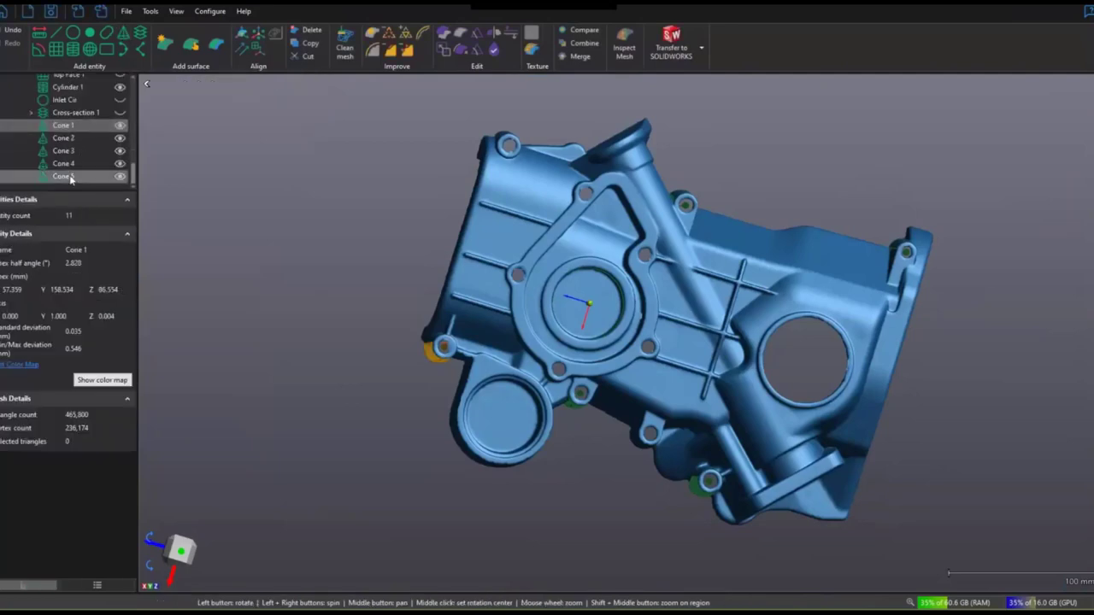
left_click(69, 176, "shift")
right_click(71, 152)
mouse_move(137, 183)
left_click(231, 183)
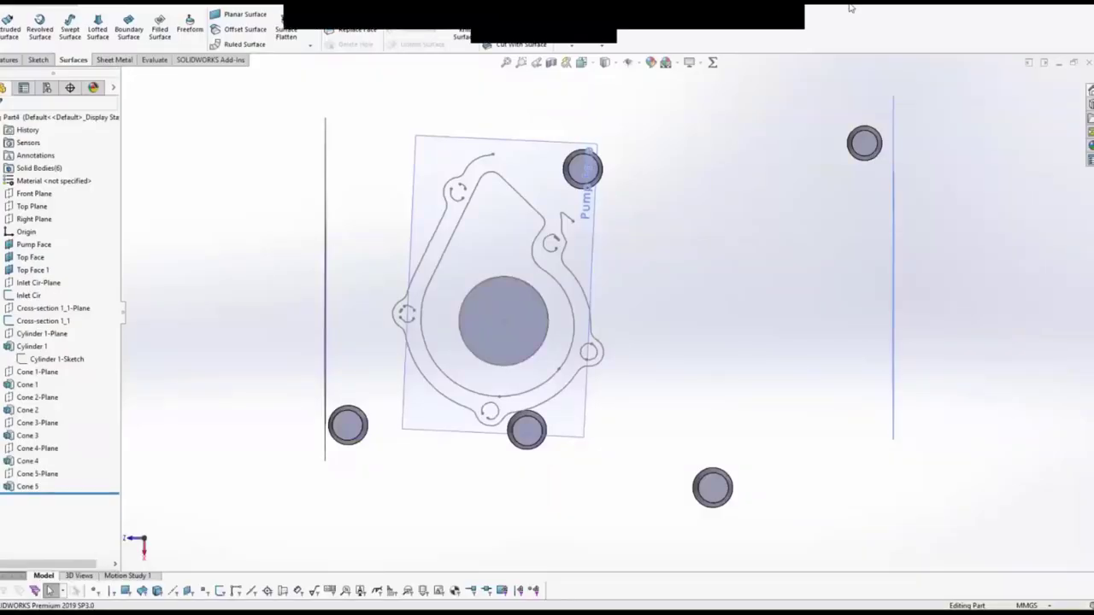
middle_click_drag(655, 302, 664, 118)
mouse_move(722, 270)
middle_mouse_down()
mouse_move(715, 249)
mouse_move(709, 512)
middle_mouse_up()
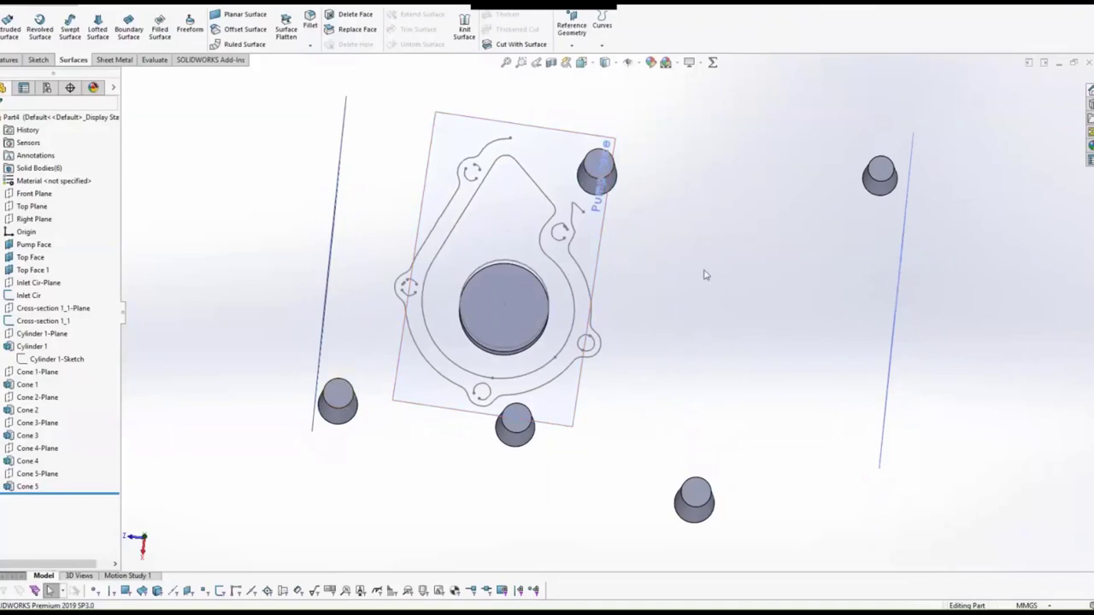
middle_click_drag(706, 275, 681, 283)
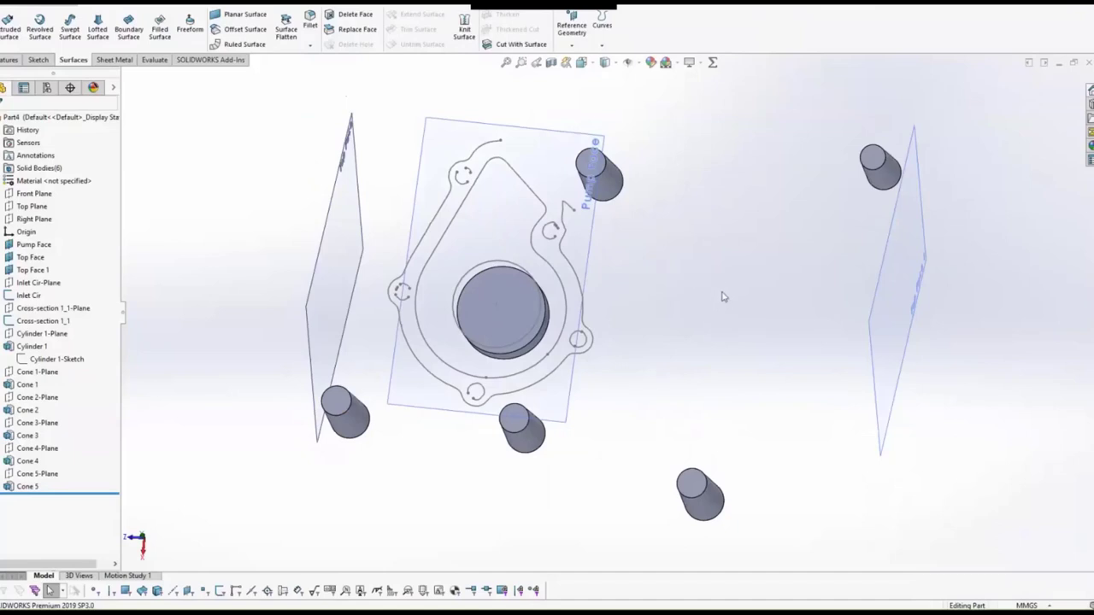
middle_click_drag(723, 288, 717, 243)
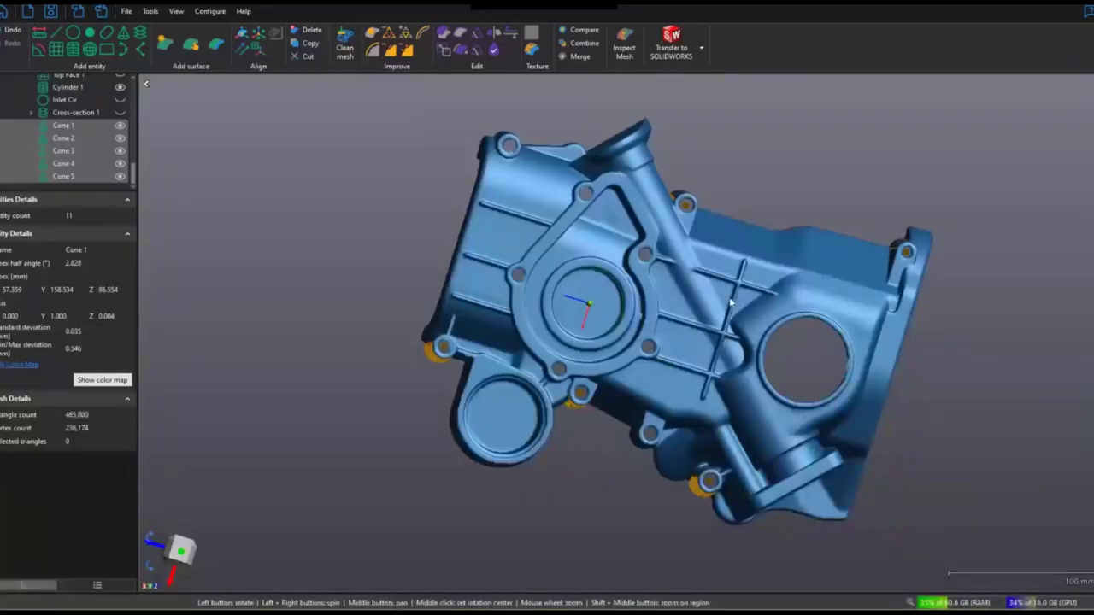
Step: Create a freeform surface from the curved side wall between the two cone bosses, previewing the fit before creating it
left_click_drag(731, 303, 598, 325)
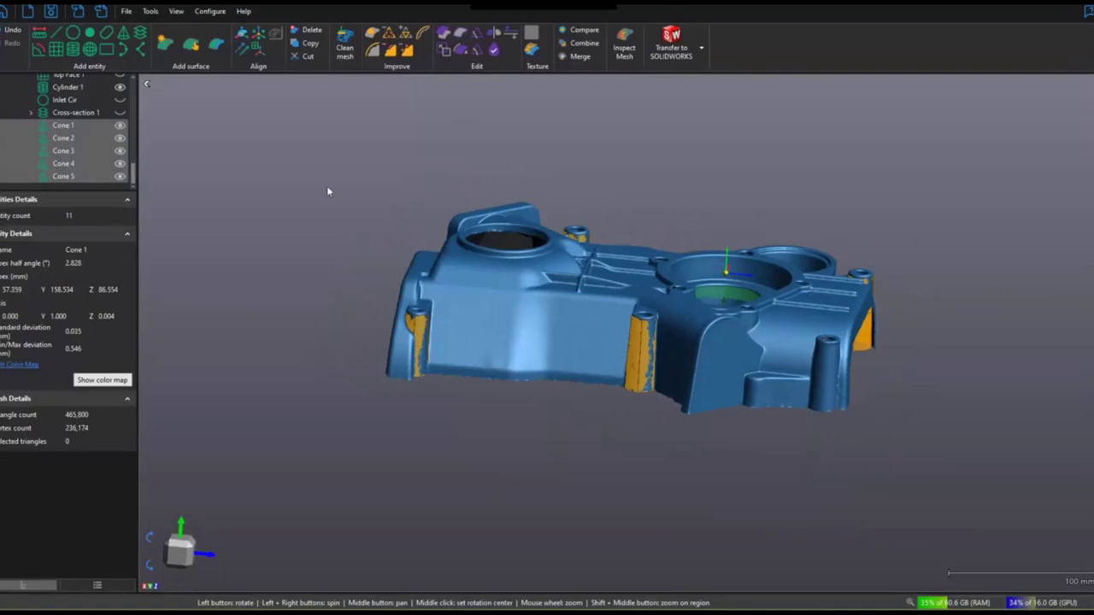
left_click(217, 51)
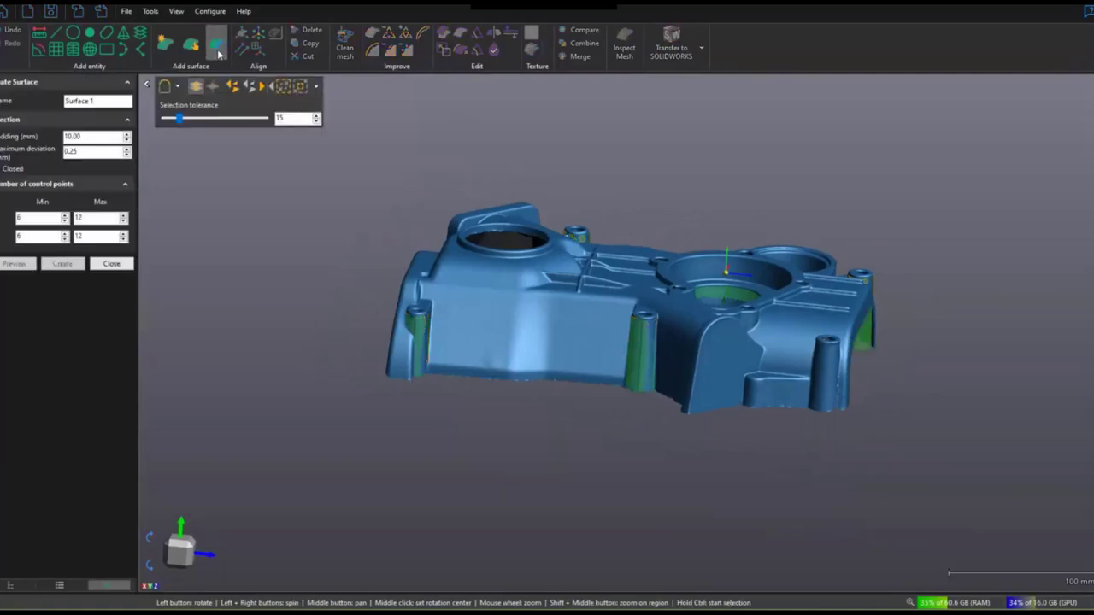
left_click(490, 327)
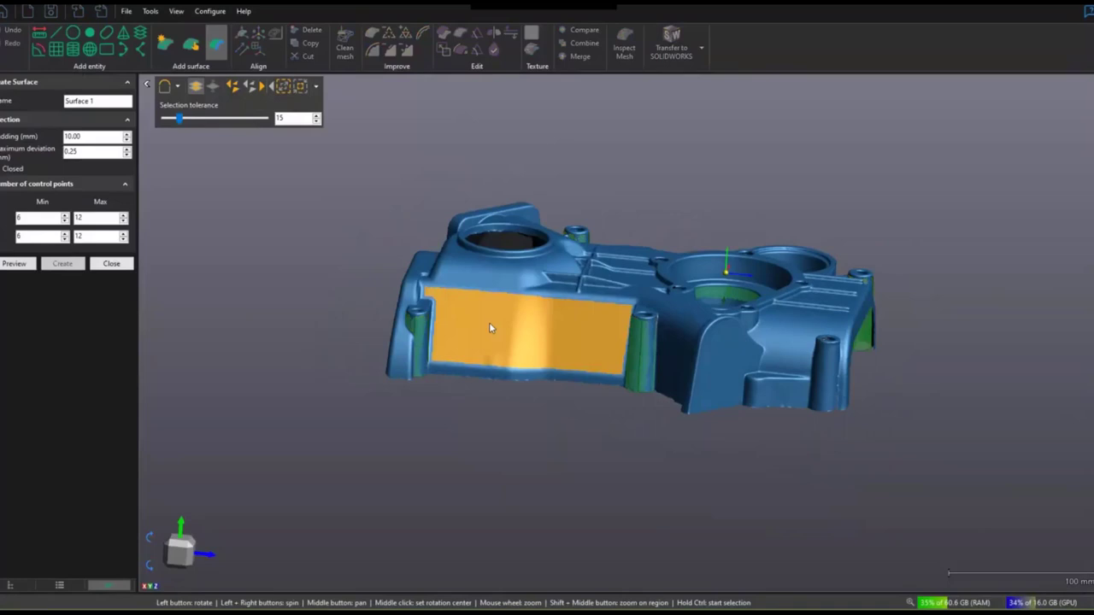
left_click(14, 265)
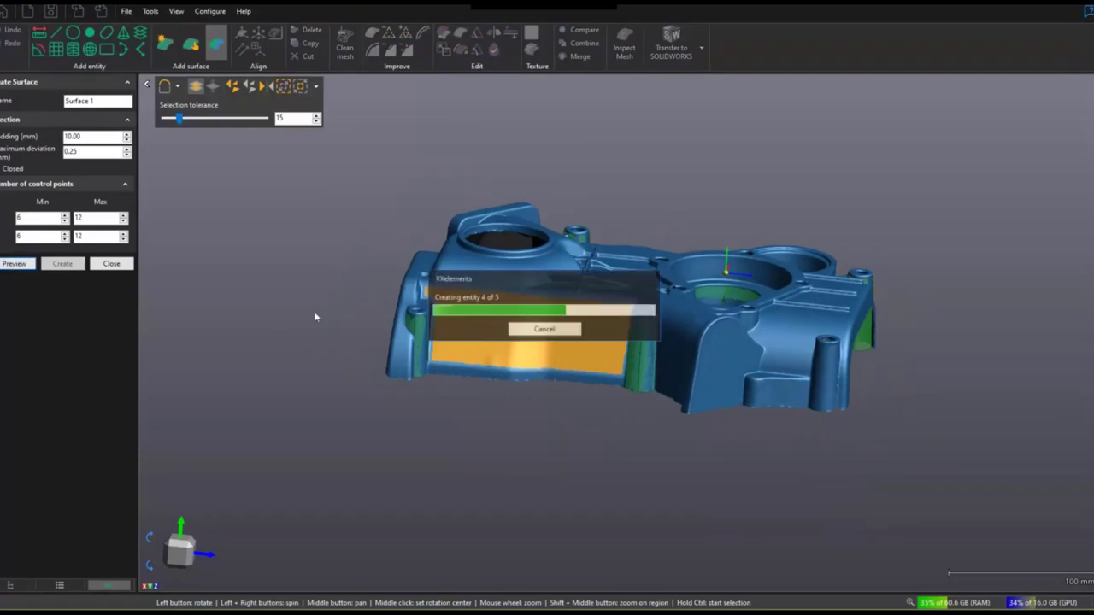
middle_click_drag(320, 313, 307, 348)
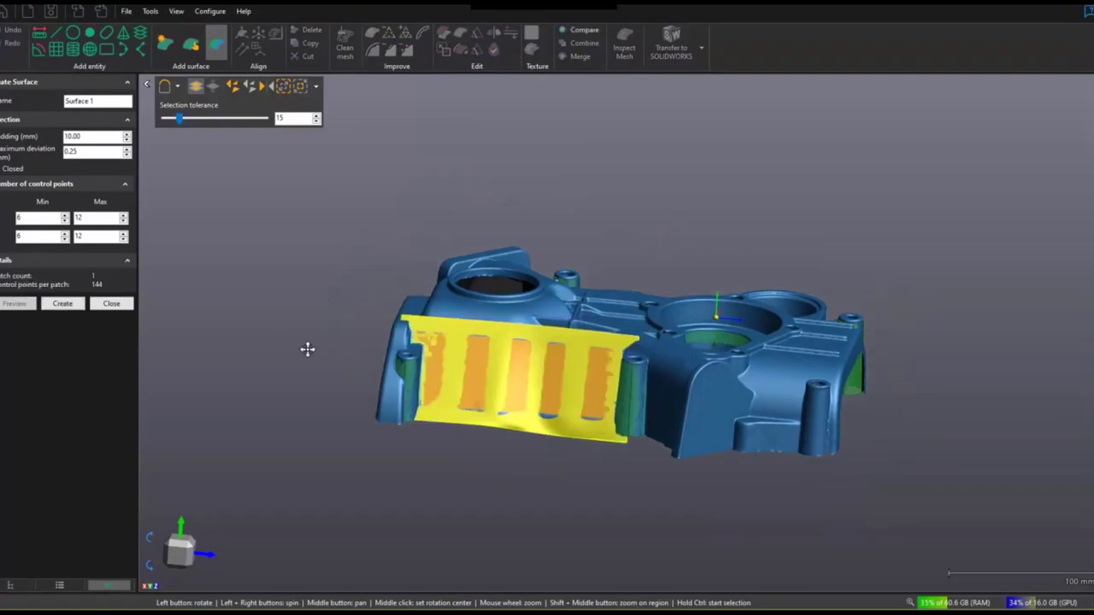
left_click_drag(308, 349, 323, 343)
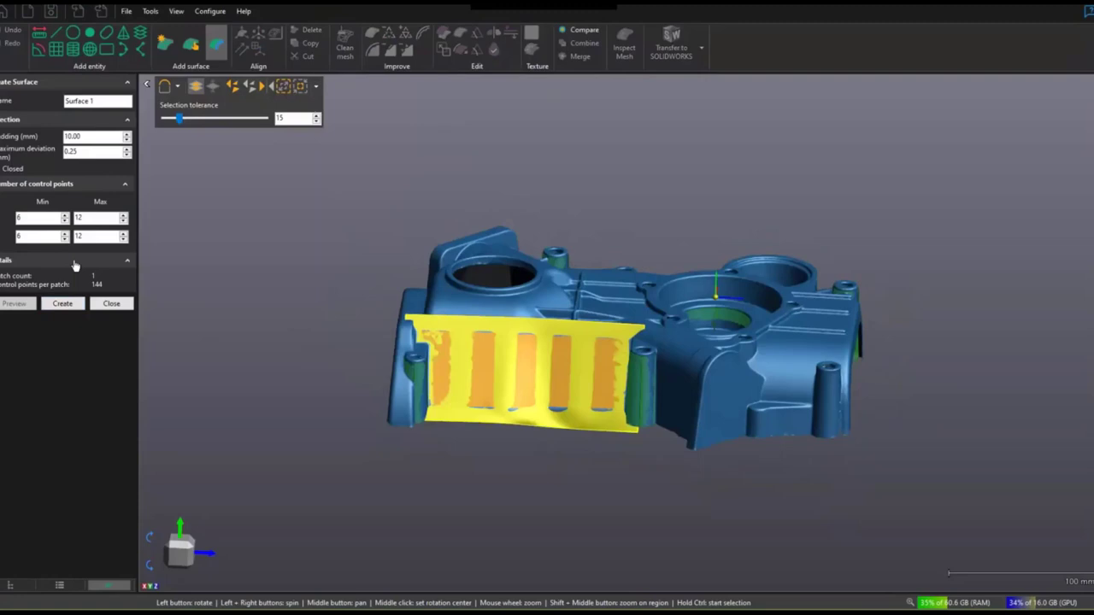
left_click(62, 304)
left_click(114, 265)
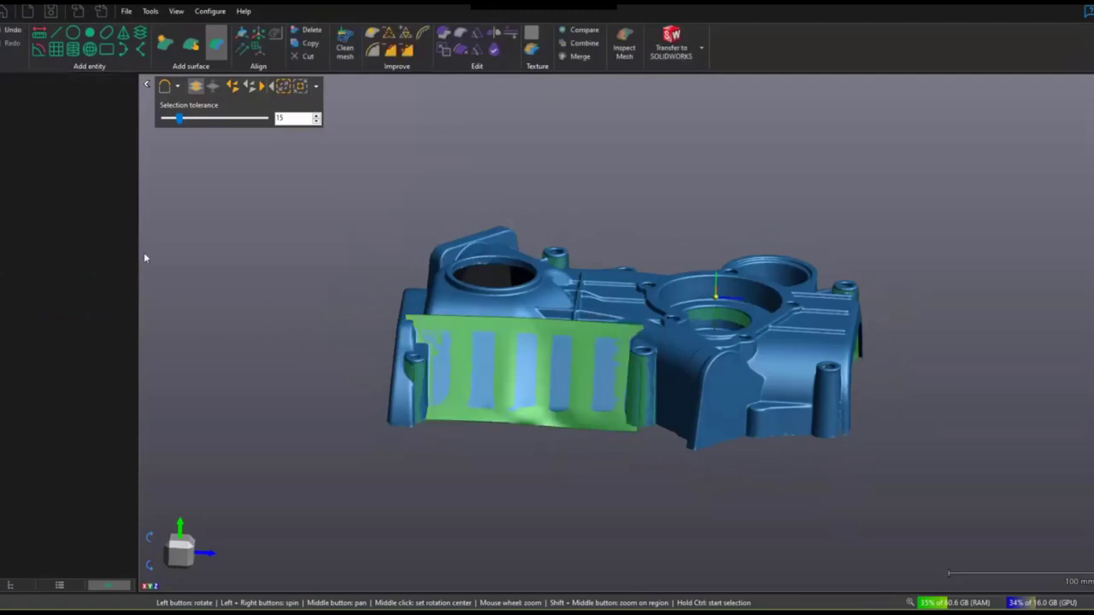
Step: Transfer the Surface 1 entity to SOLIDWORKS
right_click(78, 116)
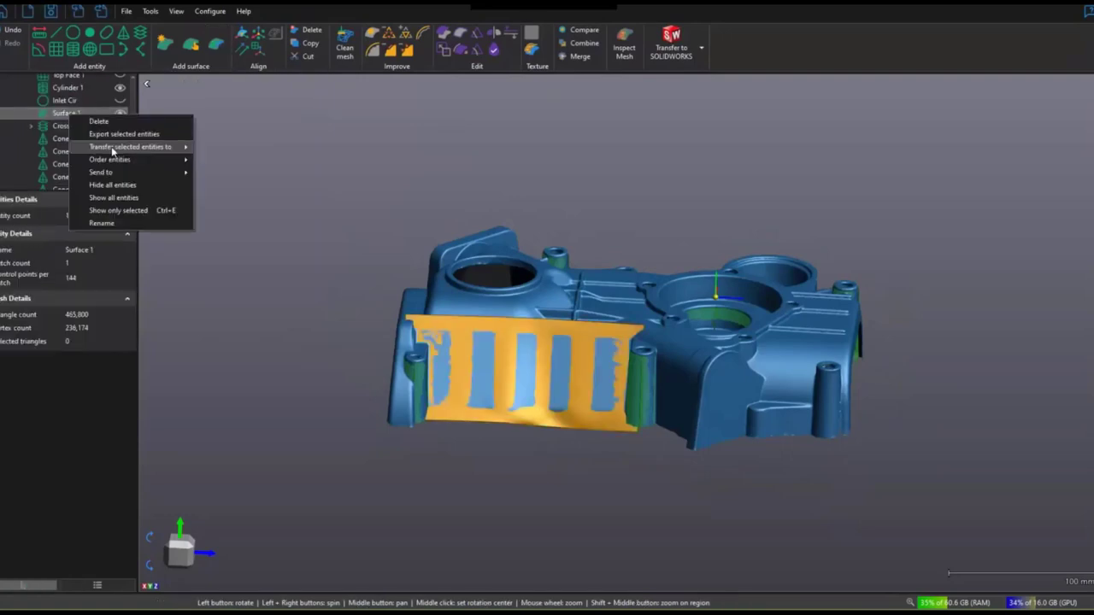
mouse_move(171, 146)
left_click(229, 148)
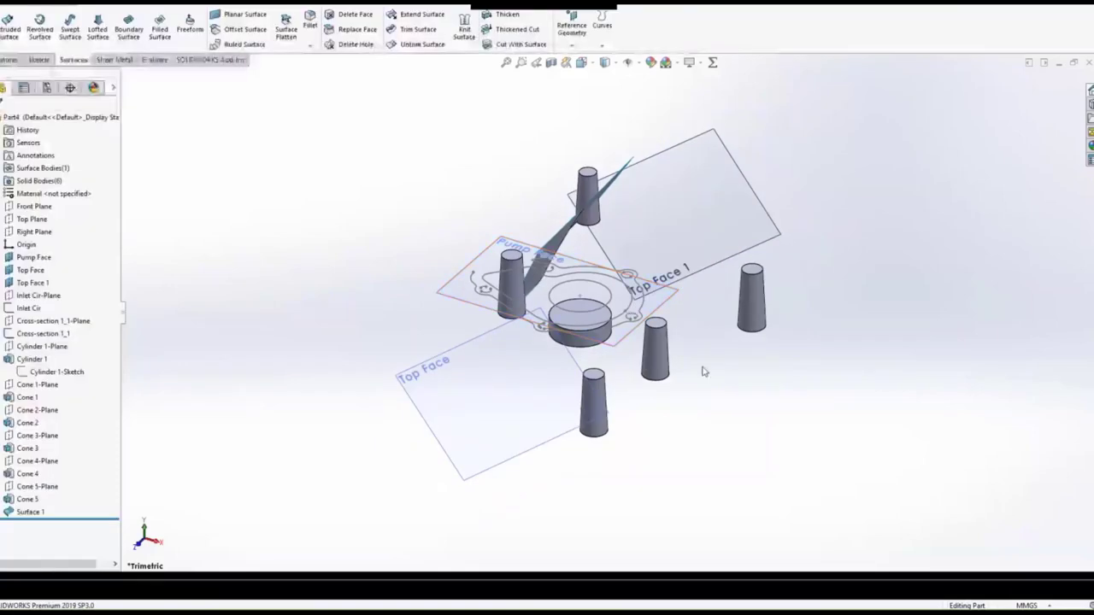
Step: Examine the transferred side wall surface among the cones in SOLIDWORKS and return to VXmodel
middle_click_drag(704, 372, 667, 306)
scroll(426, 320, "down", 5)
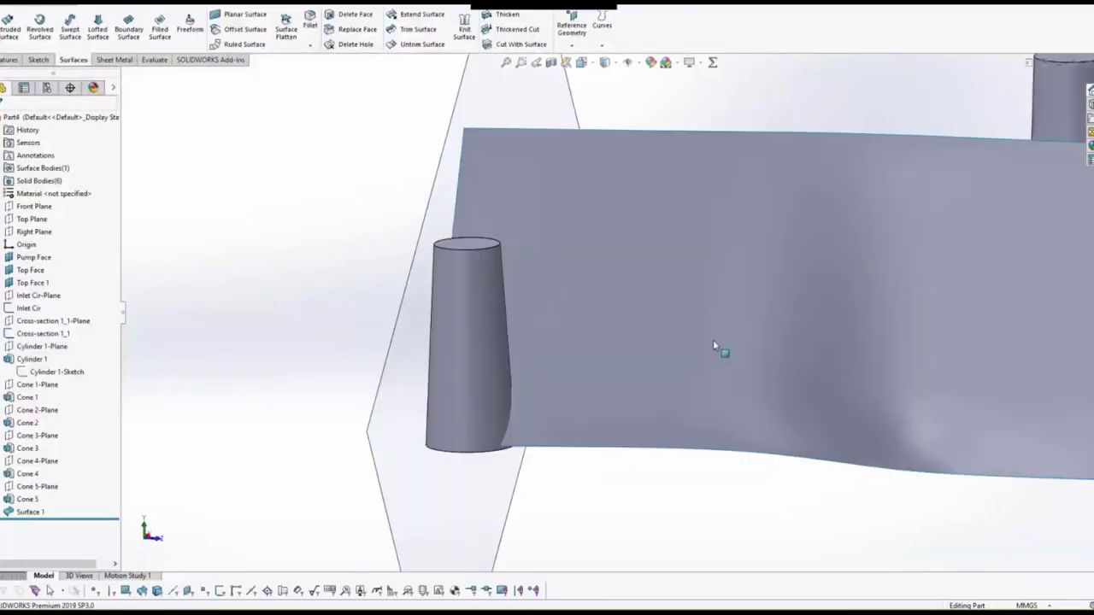
scroll(718, 349, "up", 2)
scroll(764, 336, "down", 3)
scroll(605, 333, "up", 3)
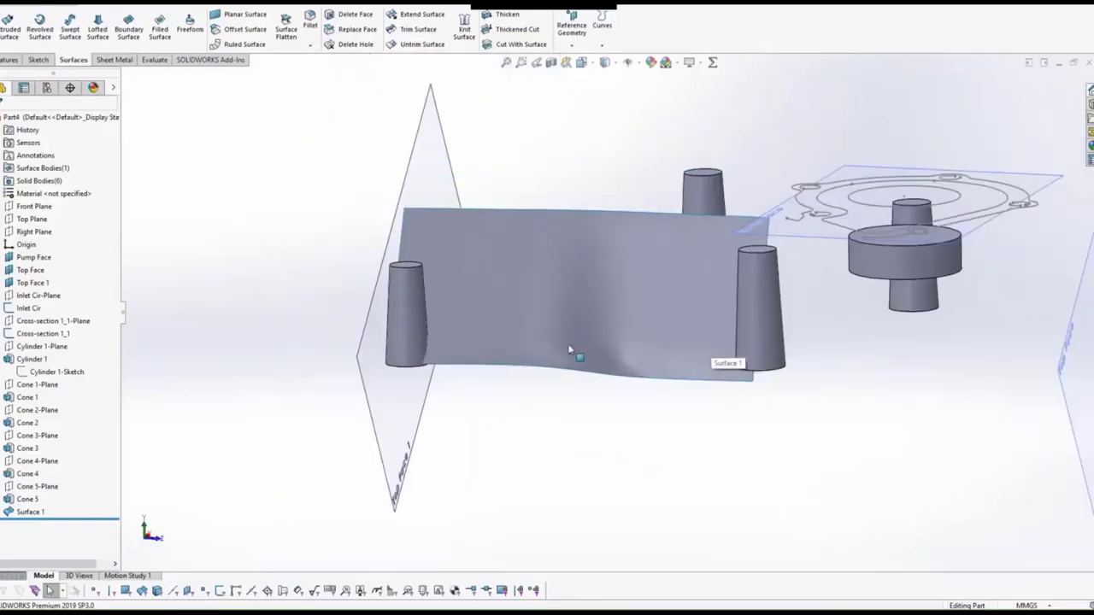
middle_click_drag(612, 297, 629, 310)
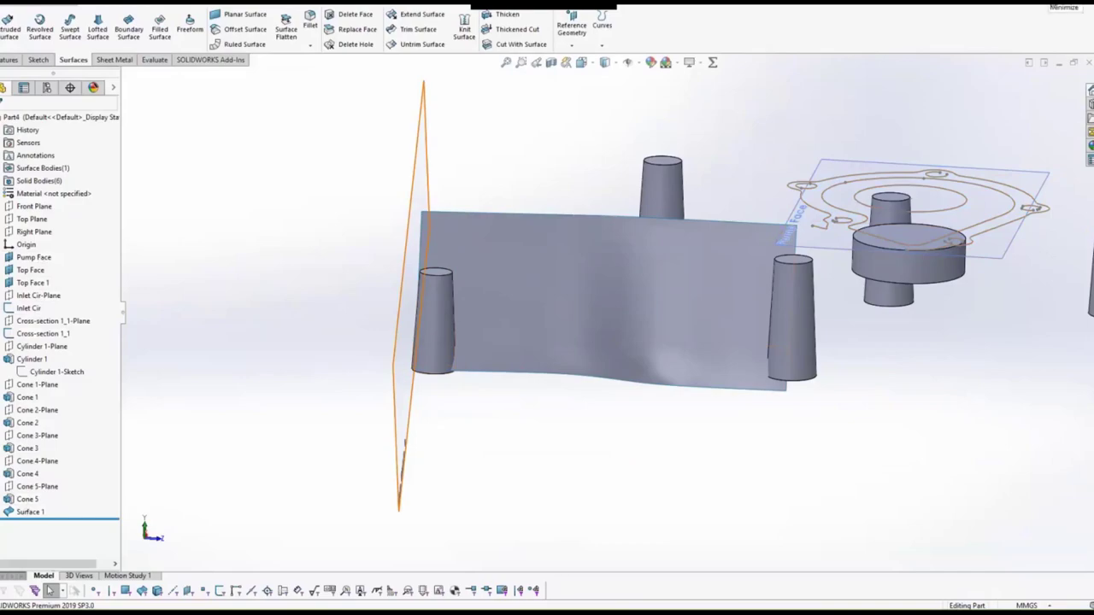
left_click(1055, 2)
mouse_move(659, 295)
left_mouse_down()
mouse_move(661, 236)
mouse_move(653, 290)
left_mouse_up()
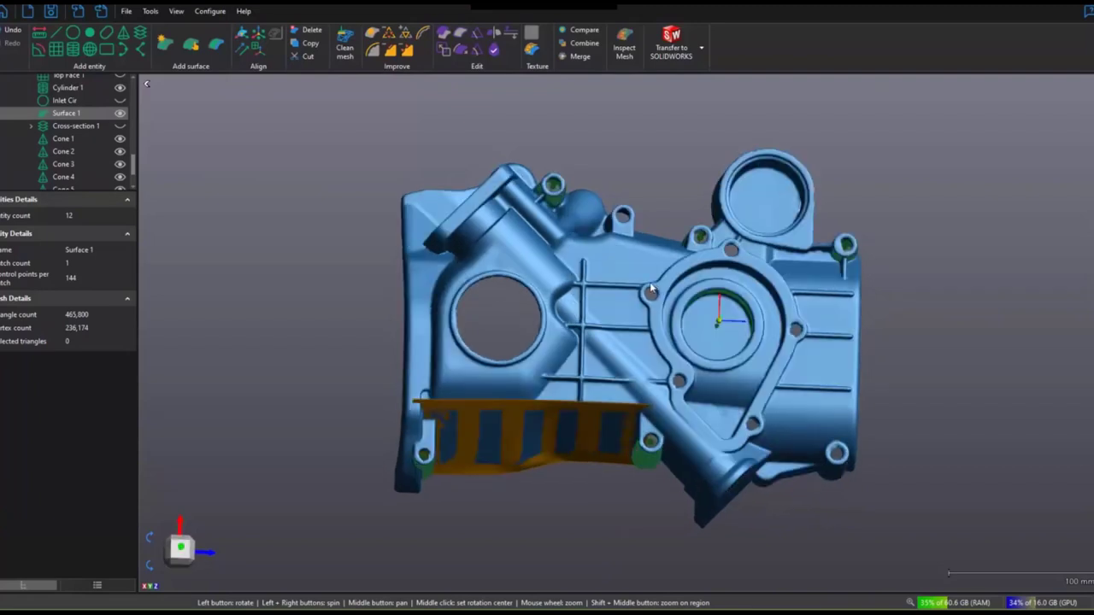
left_click_drag(647, 290, 622, 296)
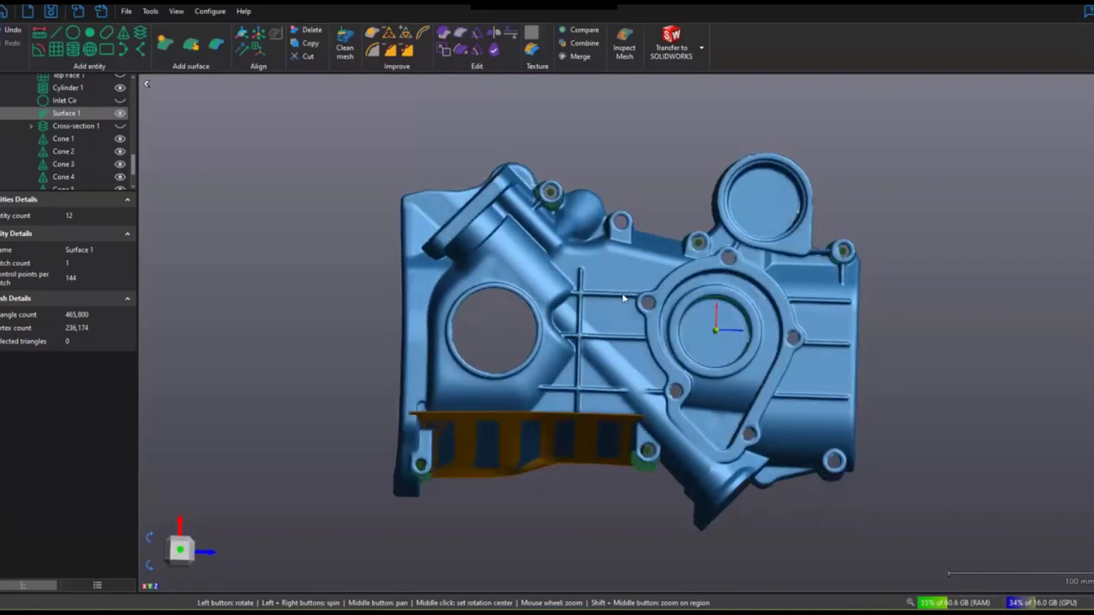
Step: Select a rectangular patch of Mesh 1 triangles over the crossing ribs using rectangle selection, and clear the selection
scroll(64, 137, "up", 3)
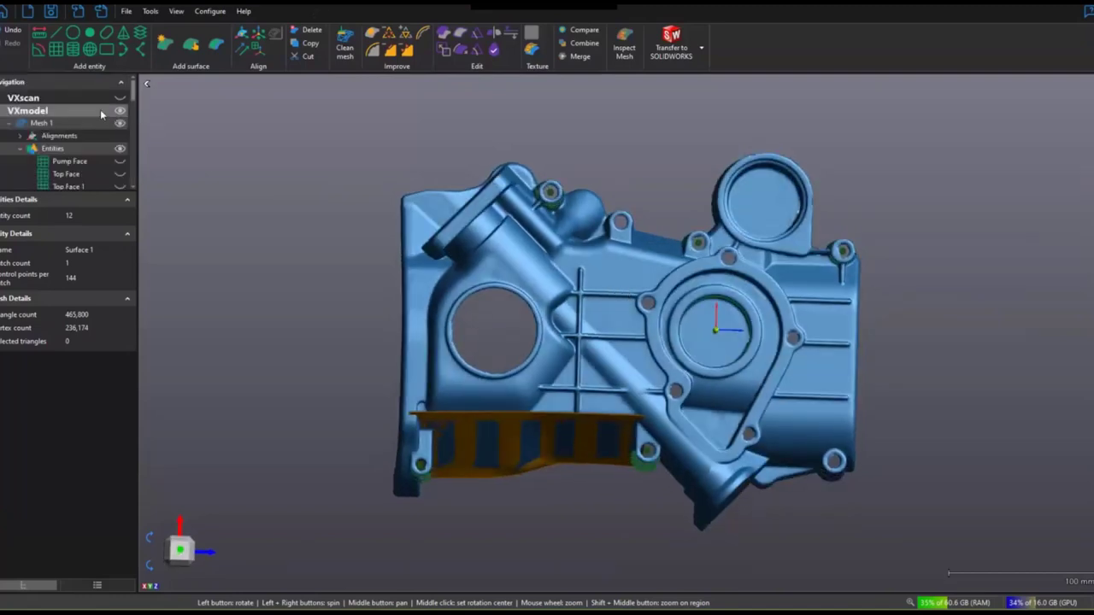
left_click(41, 123)
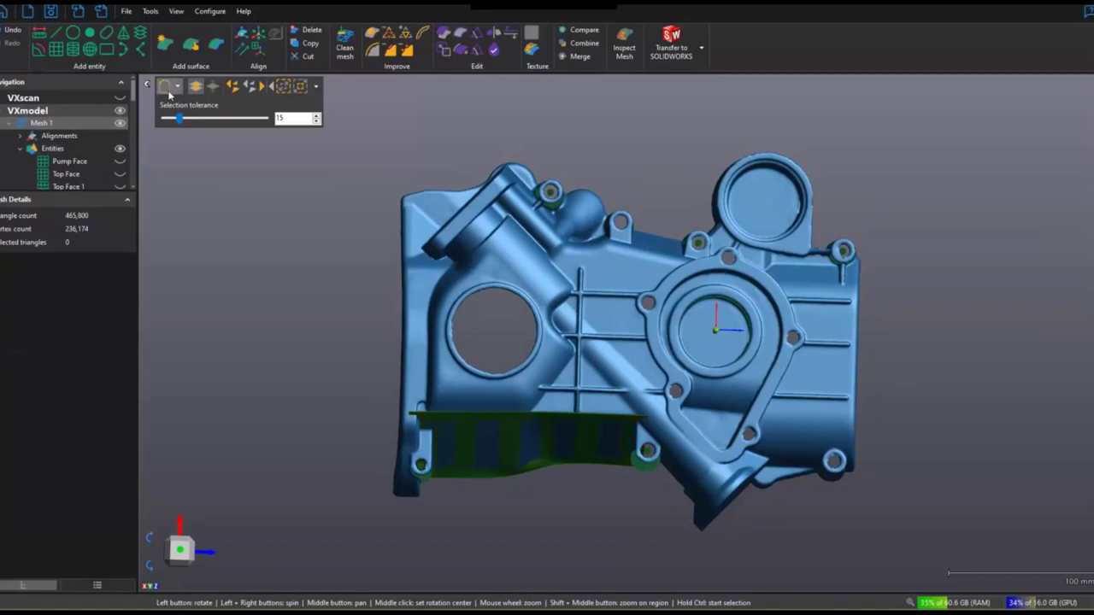
left_click(175, 87)
left_click(213, 100)
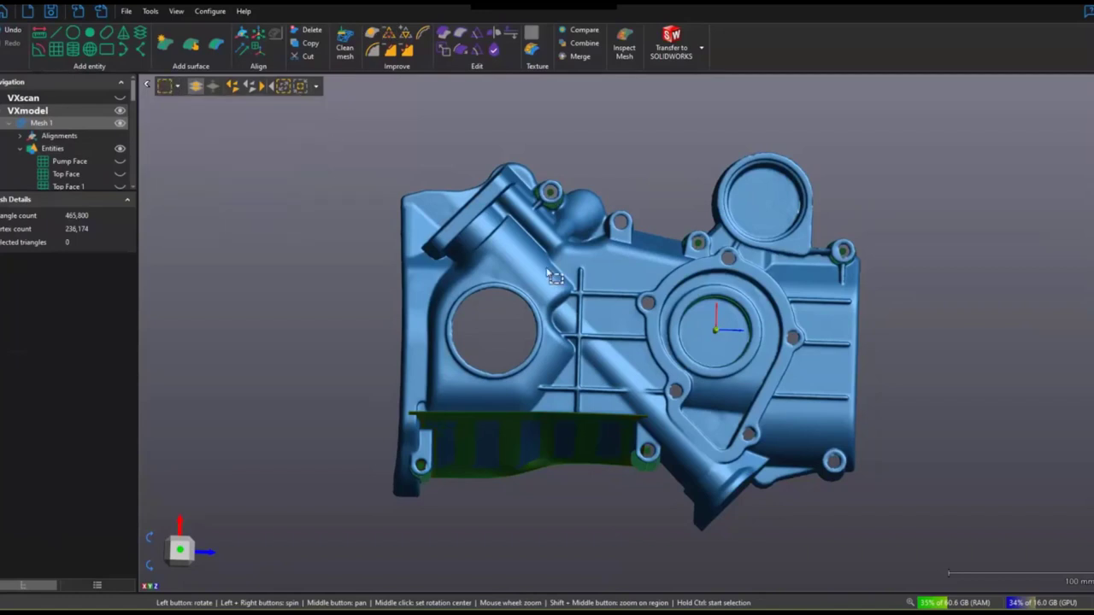
left_click_drag(547, 261, 607, 346)
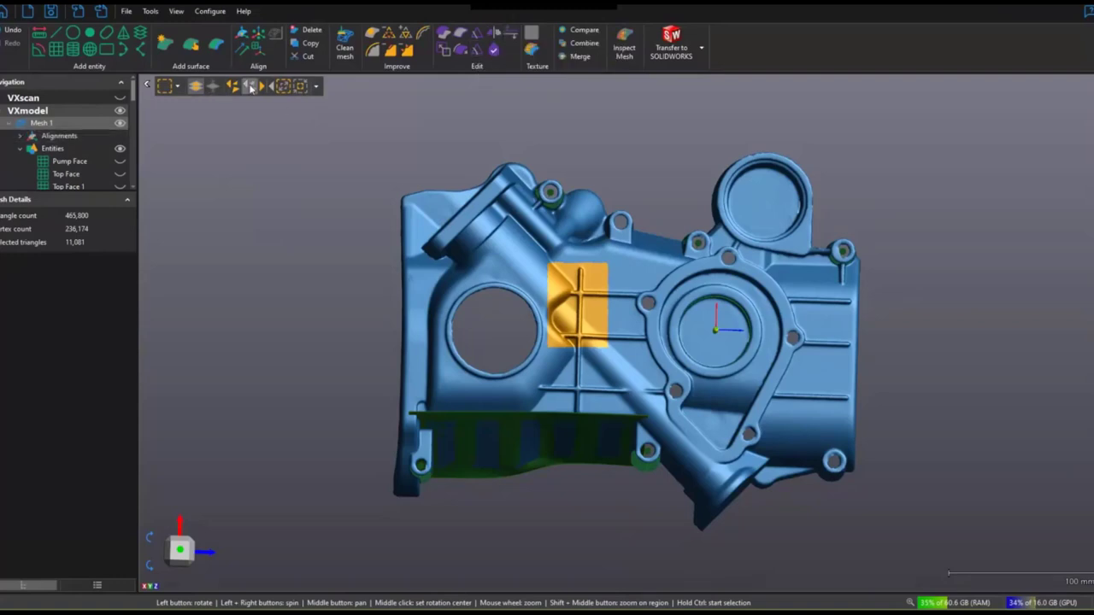
left_click(487, 88)
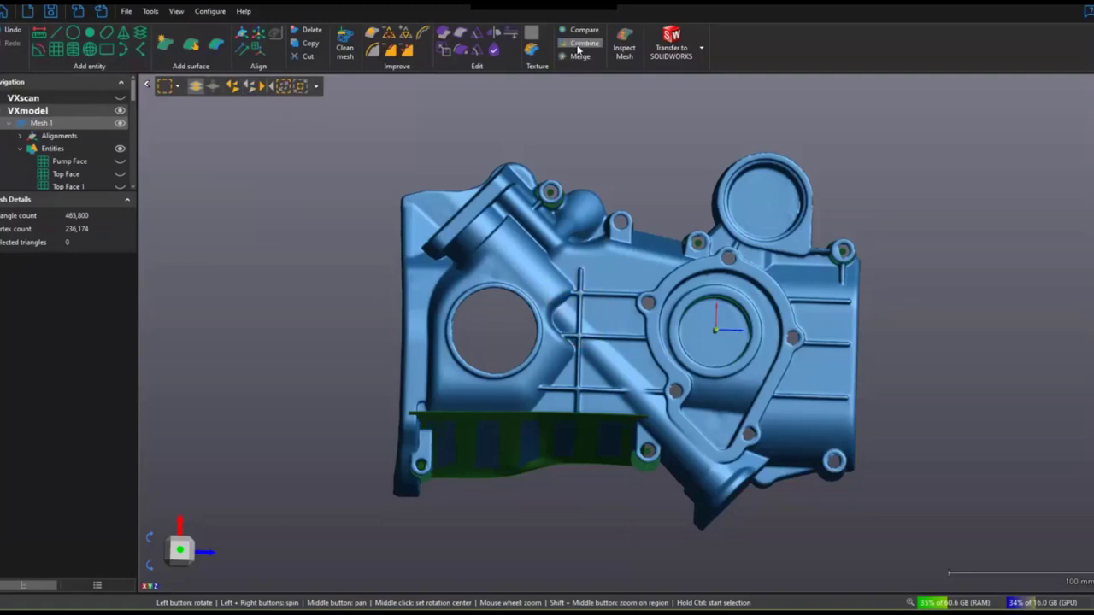
Step: Try flipping the normals of Mesh 1 with the Flip/Fix normals tool and cancel the operation
left_click(510, 34)
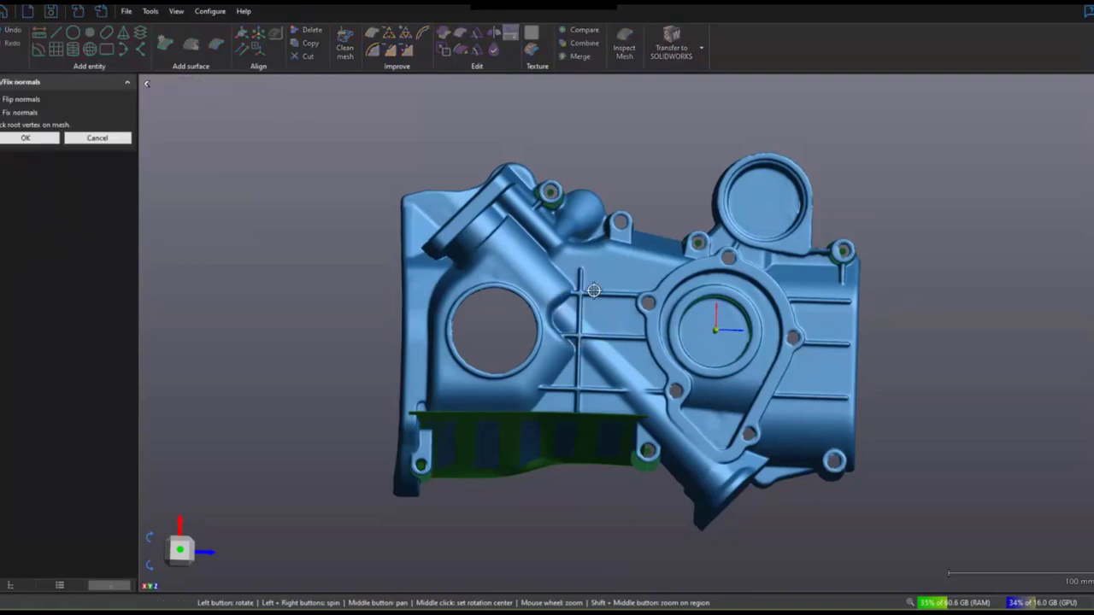
left_click(690, 353)
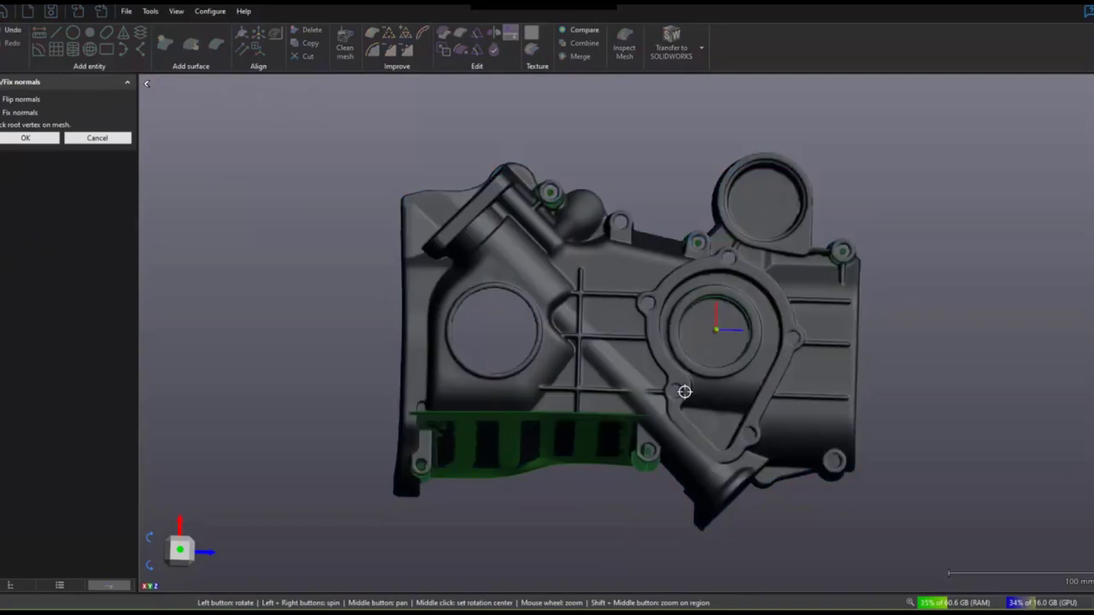
left_click_drag(689, 353, 680, 292)
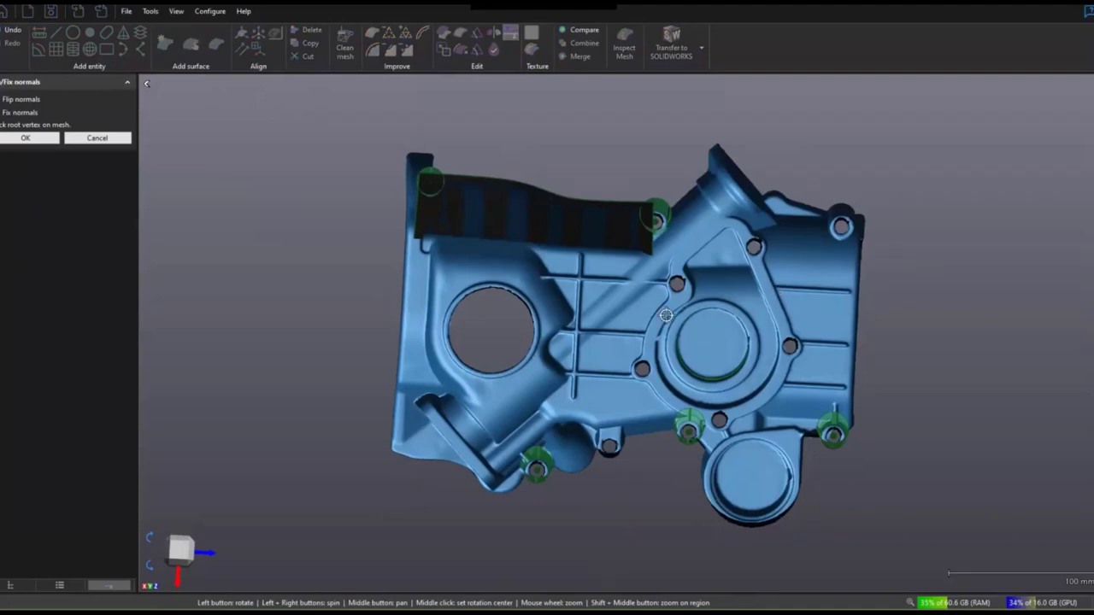
left_click(97, 138)
left_click_drag(632, 251, 618, 343)
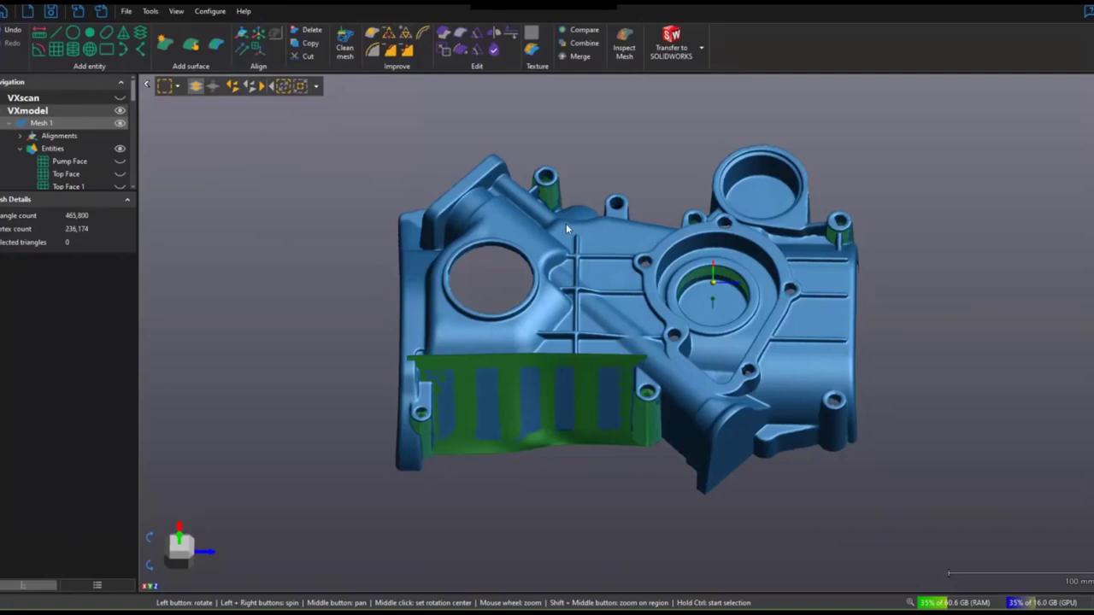
left_click_drag(565, 228, 565, 254)
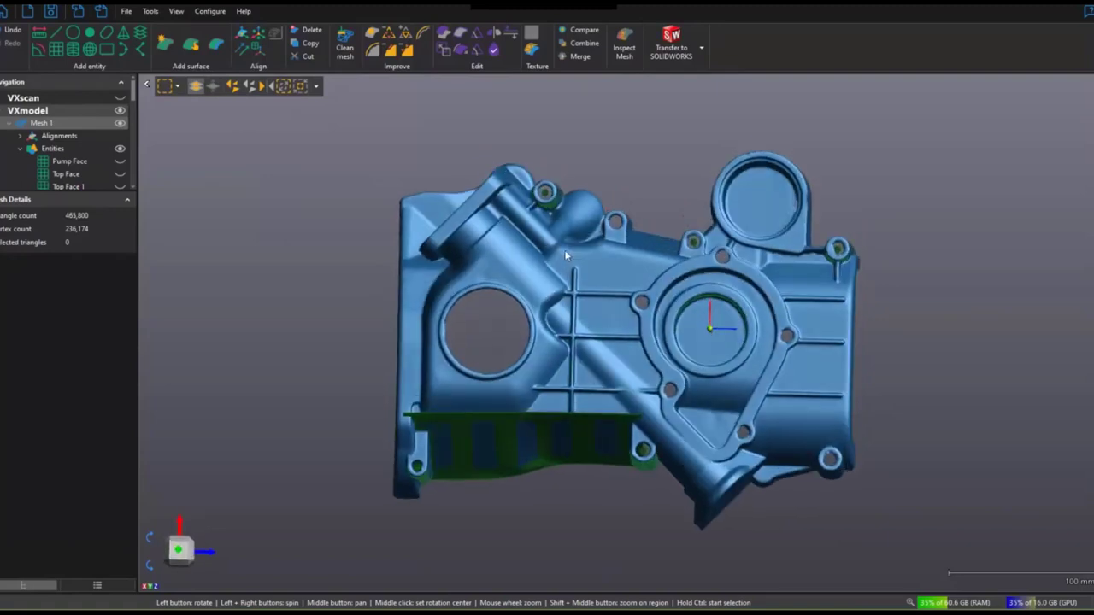